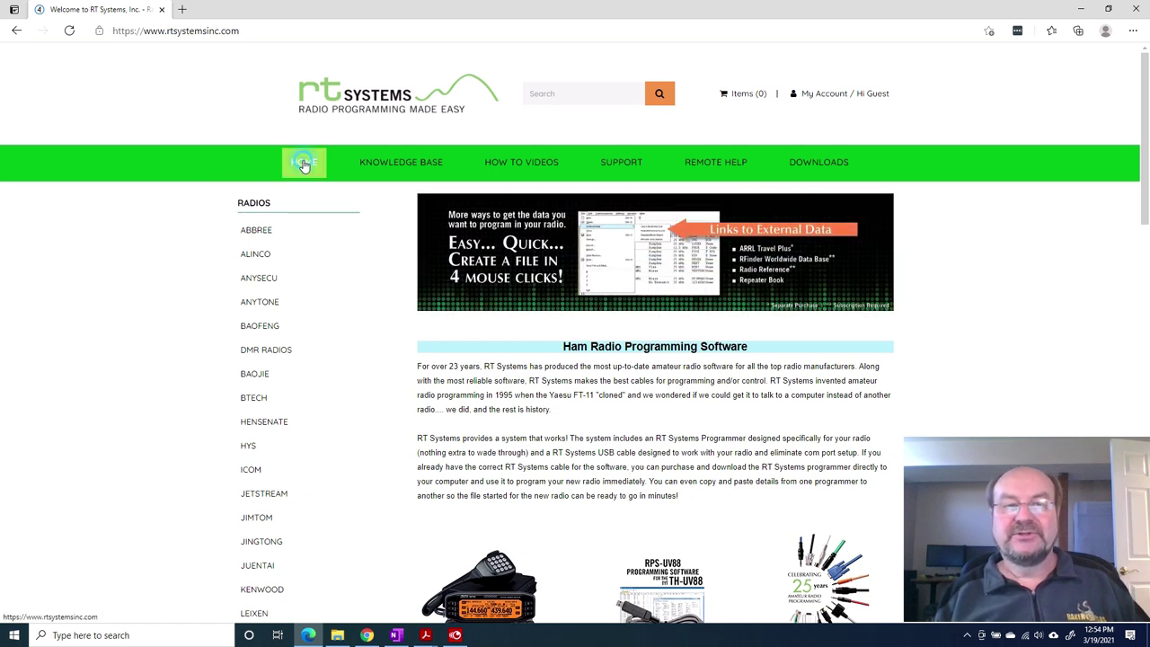
Go from the RT Systems home page through Icom HF radios to the IC-7100 software page.
{"action": "left_click", "coordinate": [304, 164]}
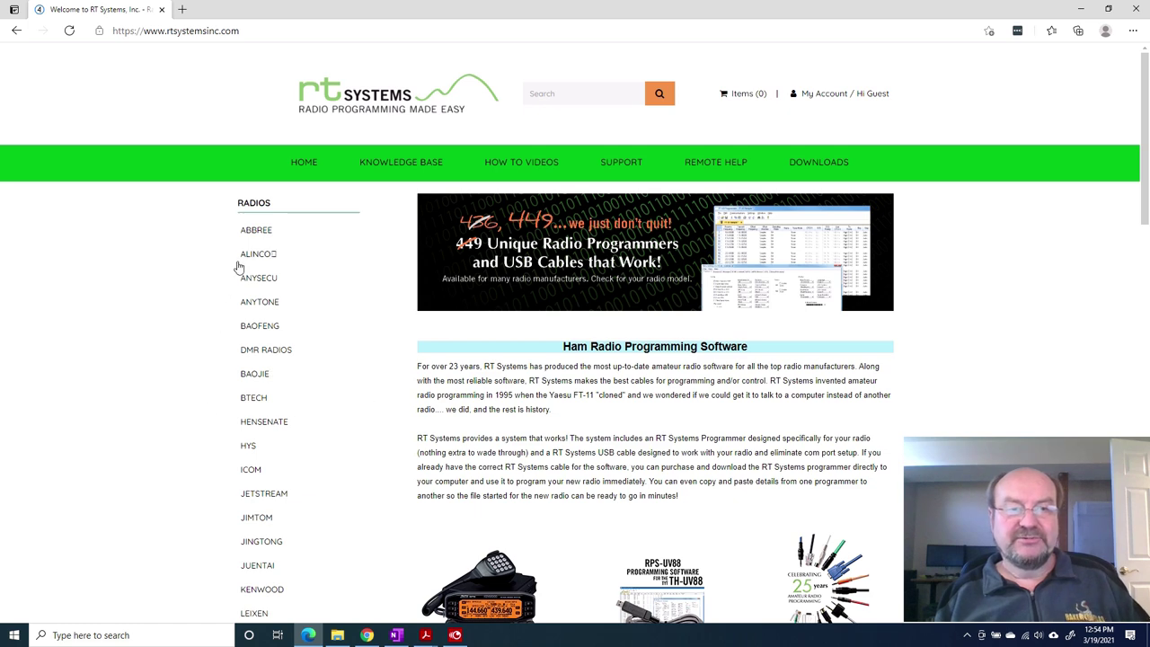
{"action": "scroll", "coordinate": [239, 267], "scroll_direction": "down", "scroll_amount": 3}
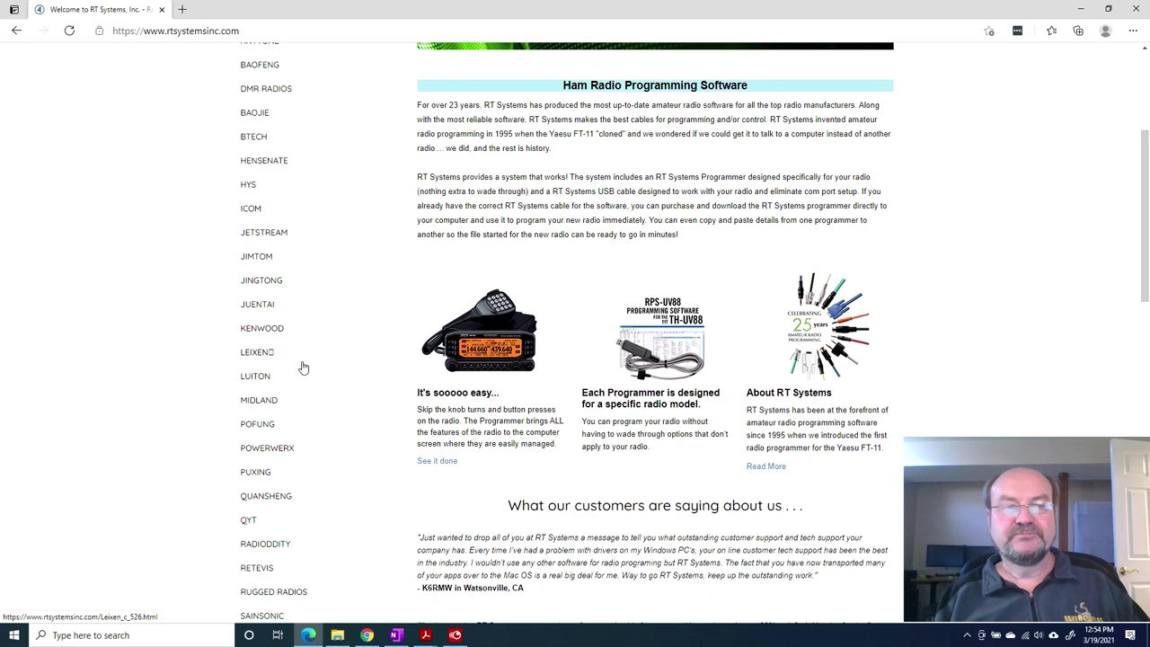
{"action": "left_click", "coordinate": [253, 210]}
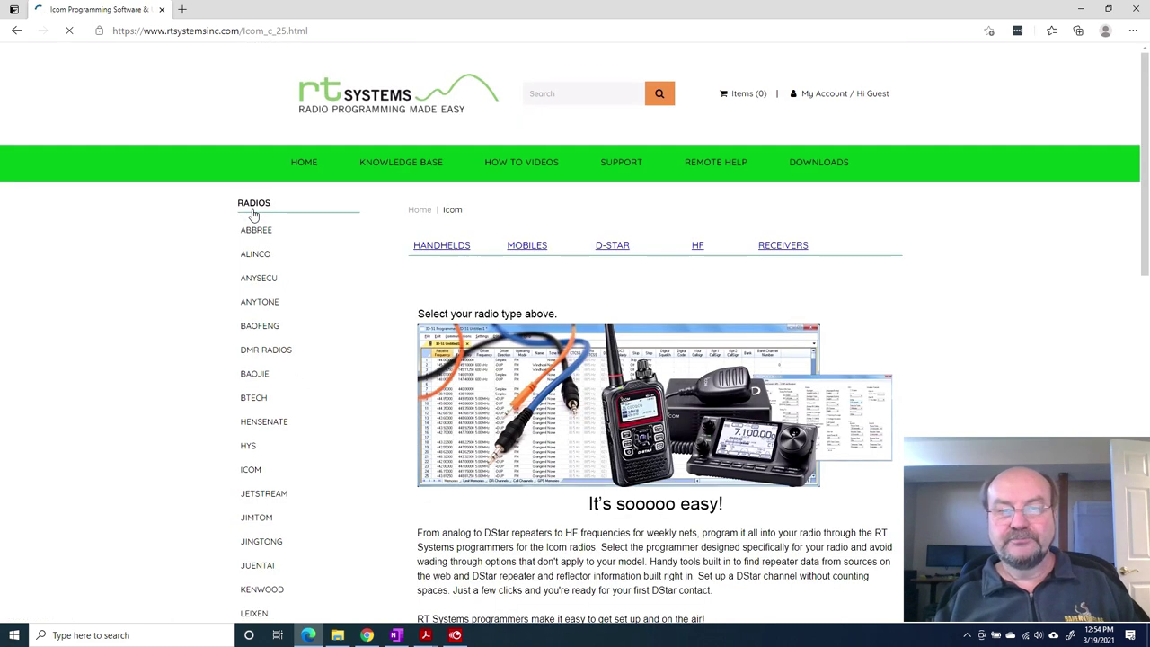
{"action": "scroll", "coordinate": [576, 289], "scroll_direction": "down", "scroll_amount": 2}
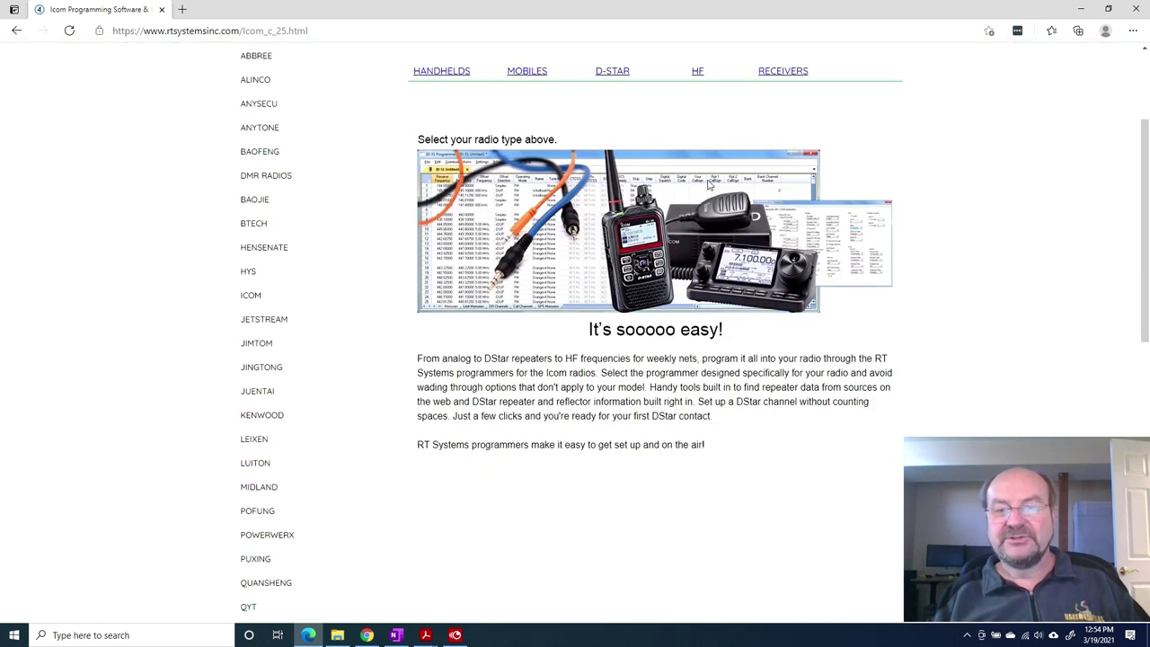
{"action": "scroll", "coordinate": [709, 185], "scroll_direction": "up", "scroll_amount": 2}
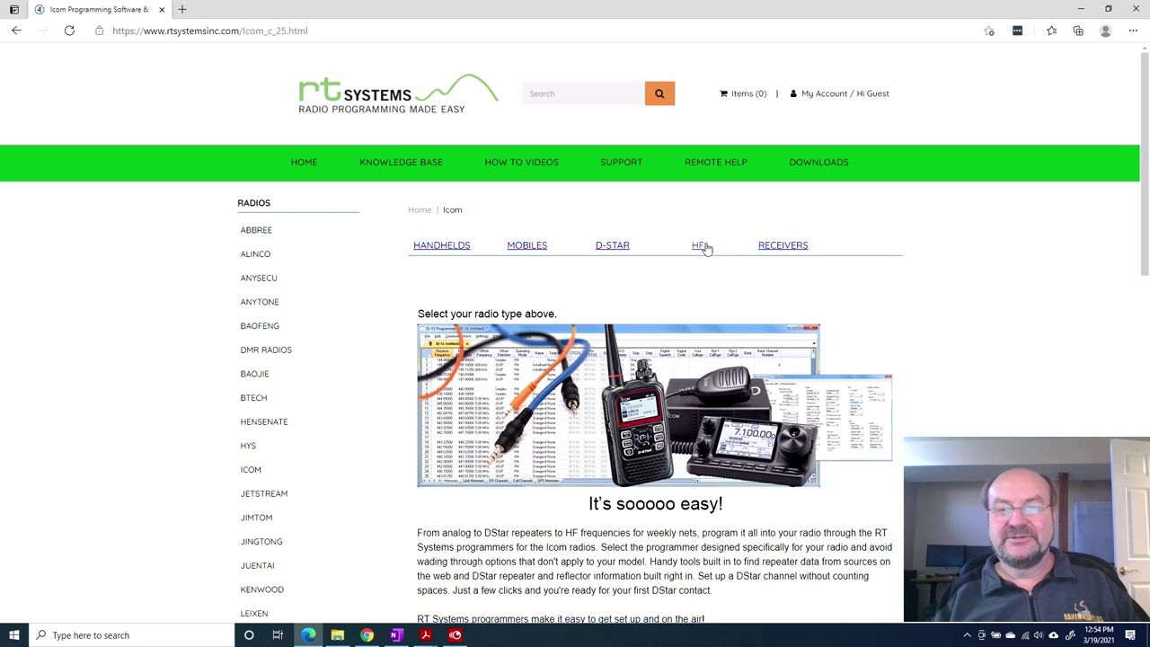
{"action": "left_click", "coordinate": [700, 246]}
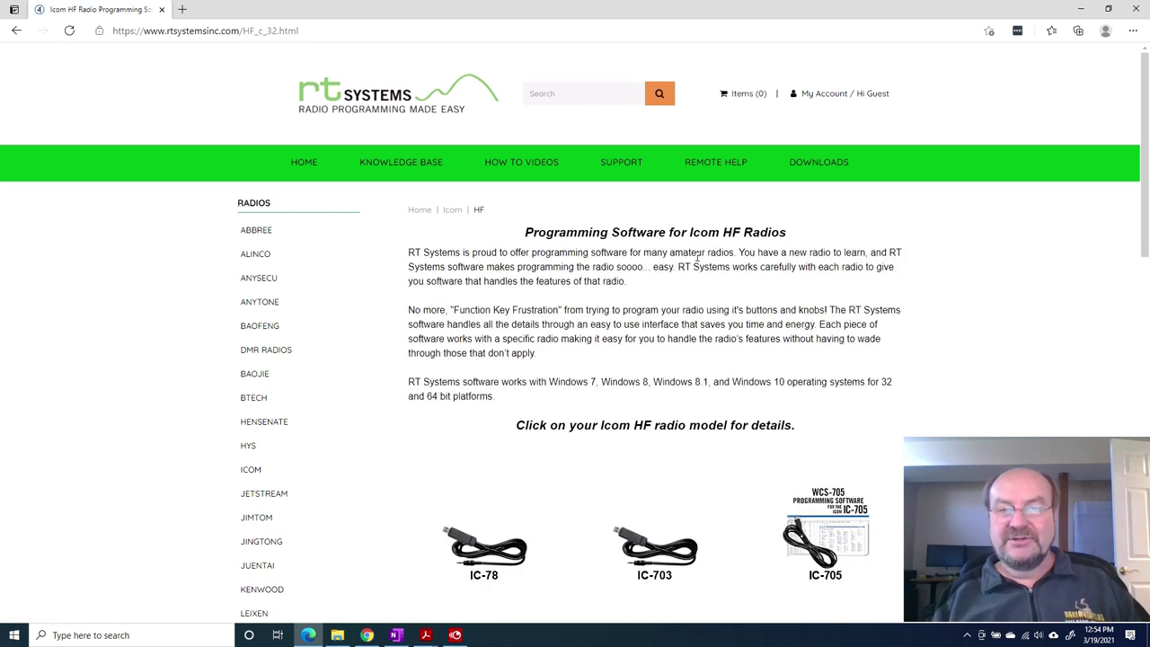
{"action": "scroll", "coordinate": [679, 353], "scroll_direction": "down", "scroll_amount": 3}
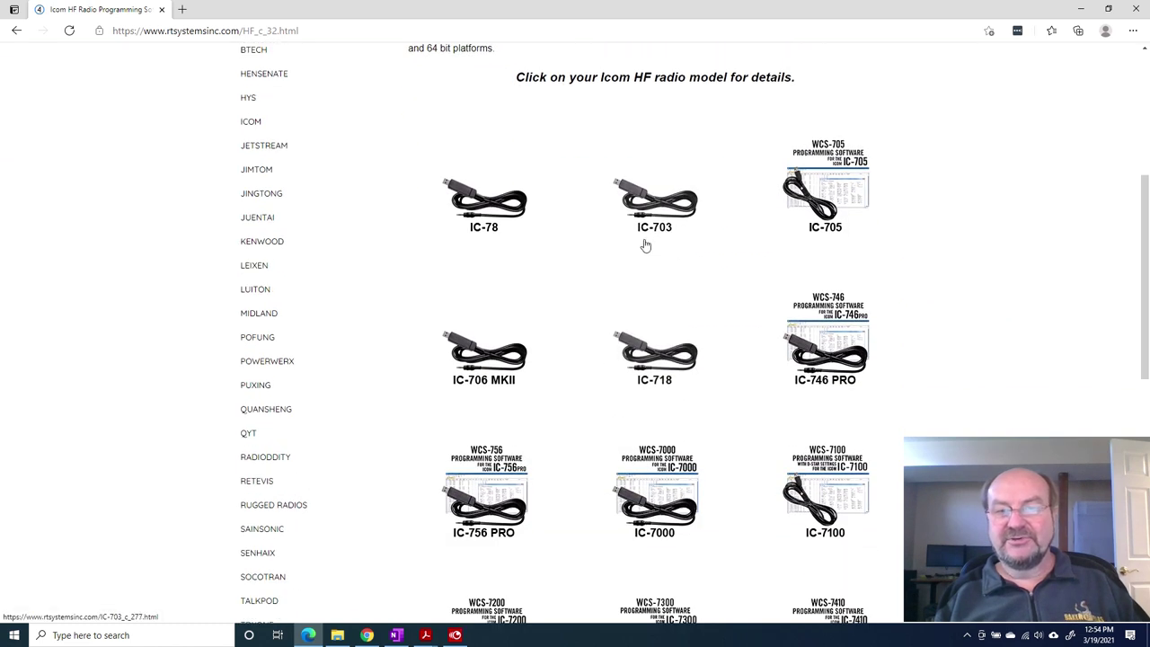
{"action": "scroll", "coordinate": [647, 395], "scroll_direction": "down", "scroll_amount": 3}
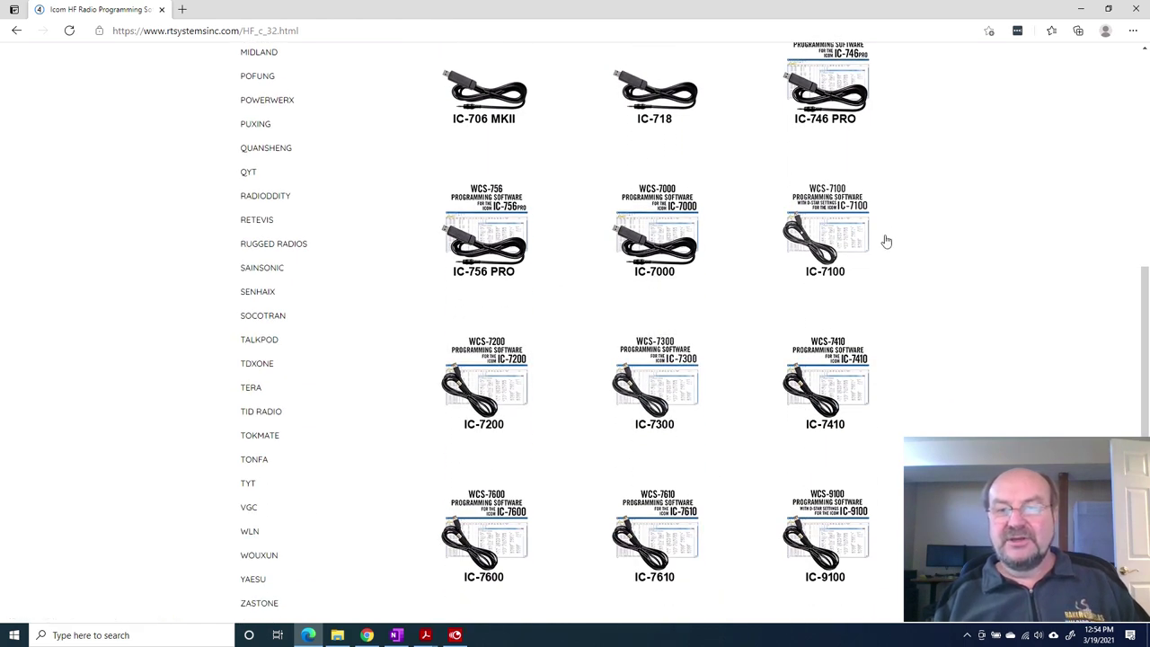
{"action": "left_click", "coordinate": [835, 218]}
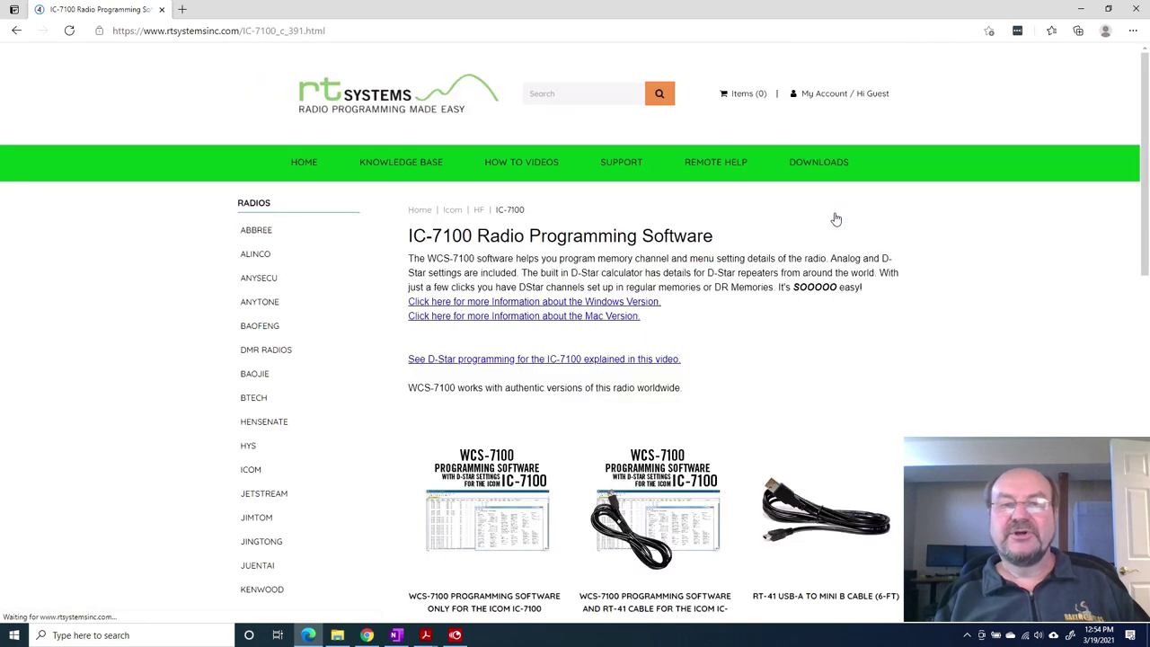
{"action": "scroll", "coordinate": [657, 341], "scroll_direction": "down", "scroll_amount": 3}
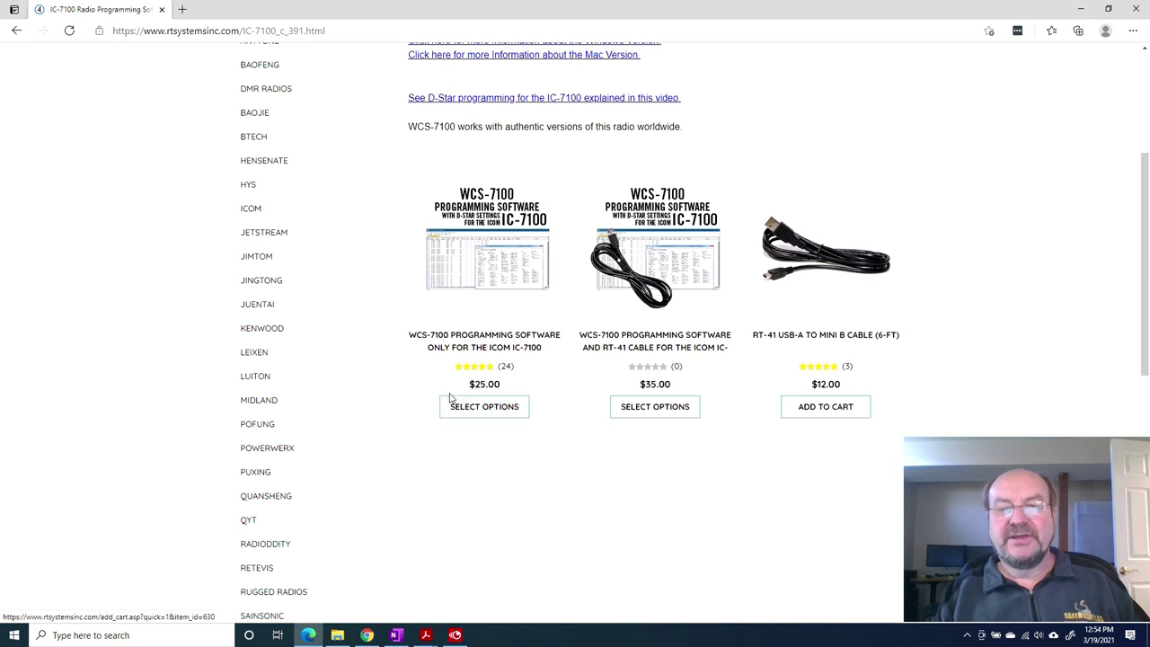
{"action": "mouse_move", "coordinate": [476, 299]}
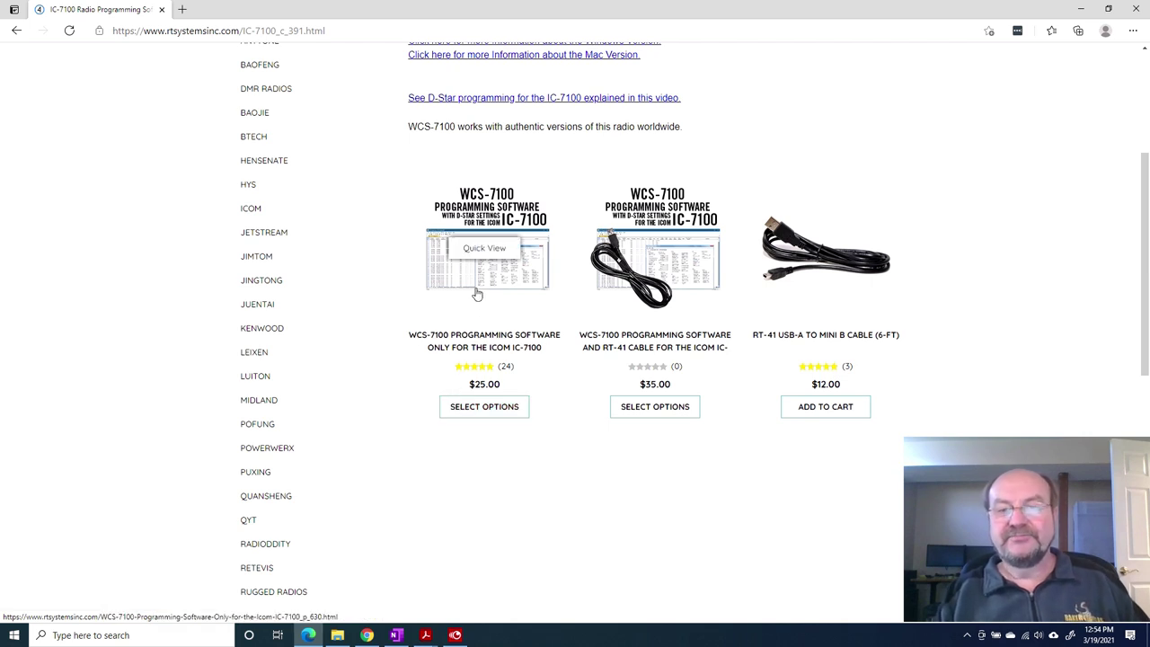
{"action": "mouse_move", "coordinate": [615, 302]}
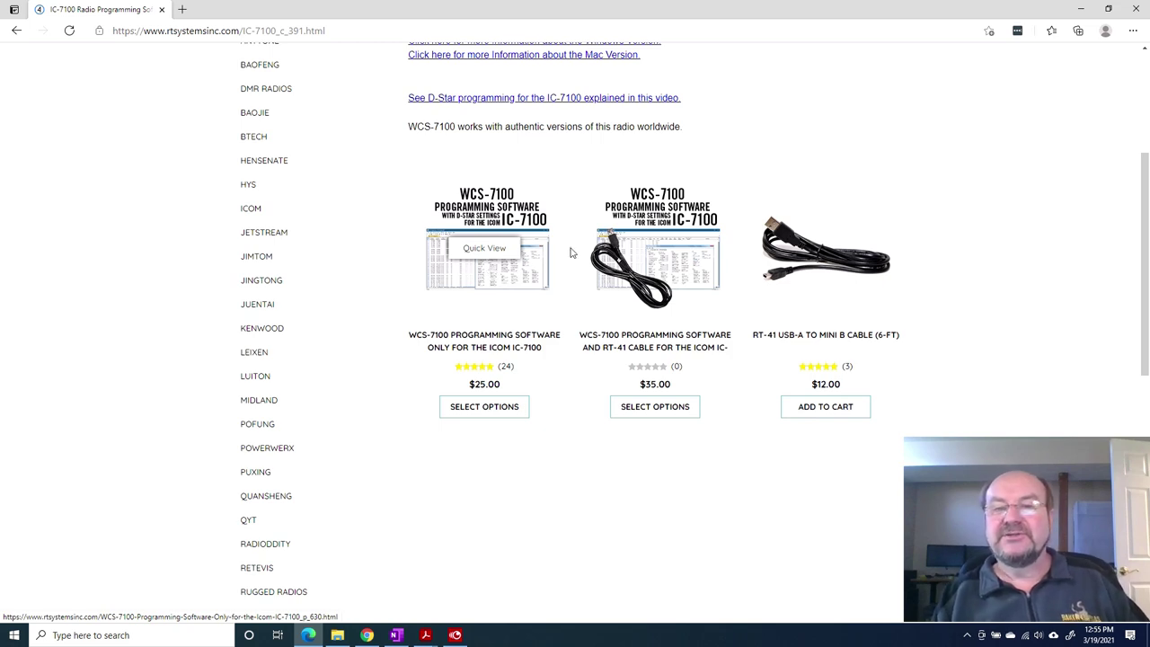
{"action": "scroll", "coordinate": [640, 251], "scroll_direction": "up", "scroll_amount": 3}
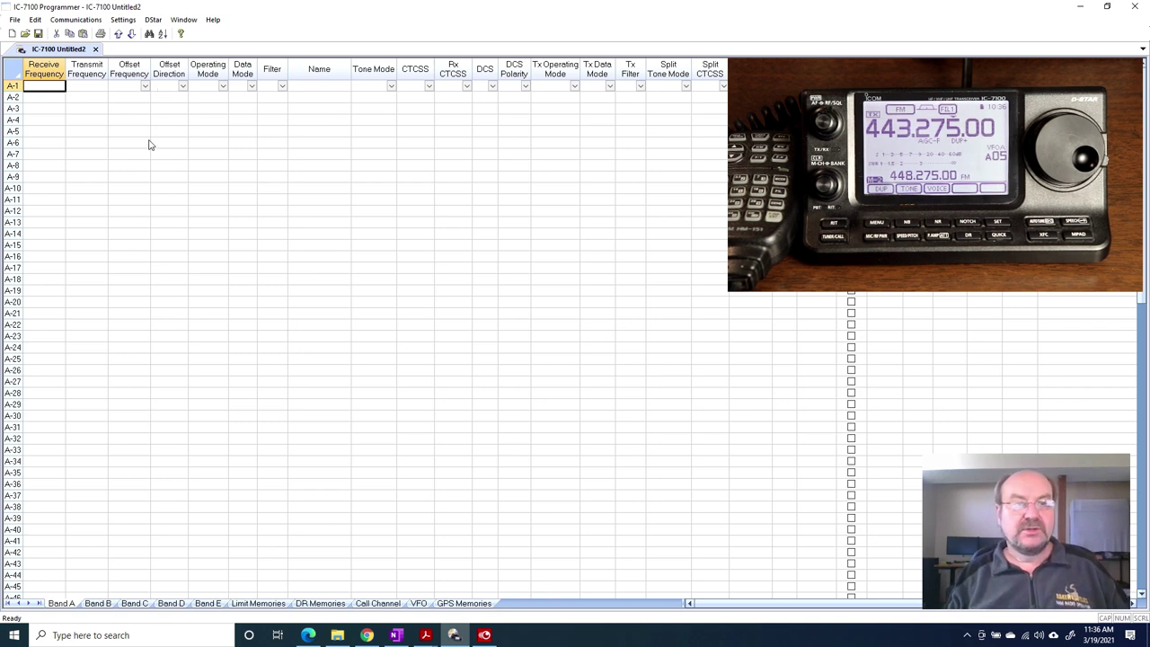
Start Get Data From Radio from the Communications menu and begin the memory download.
{"action": "left_click", "coordinate": [72, 20]}
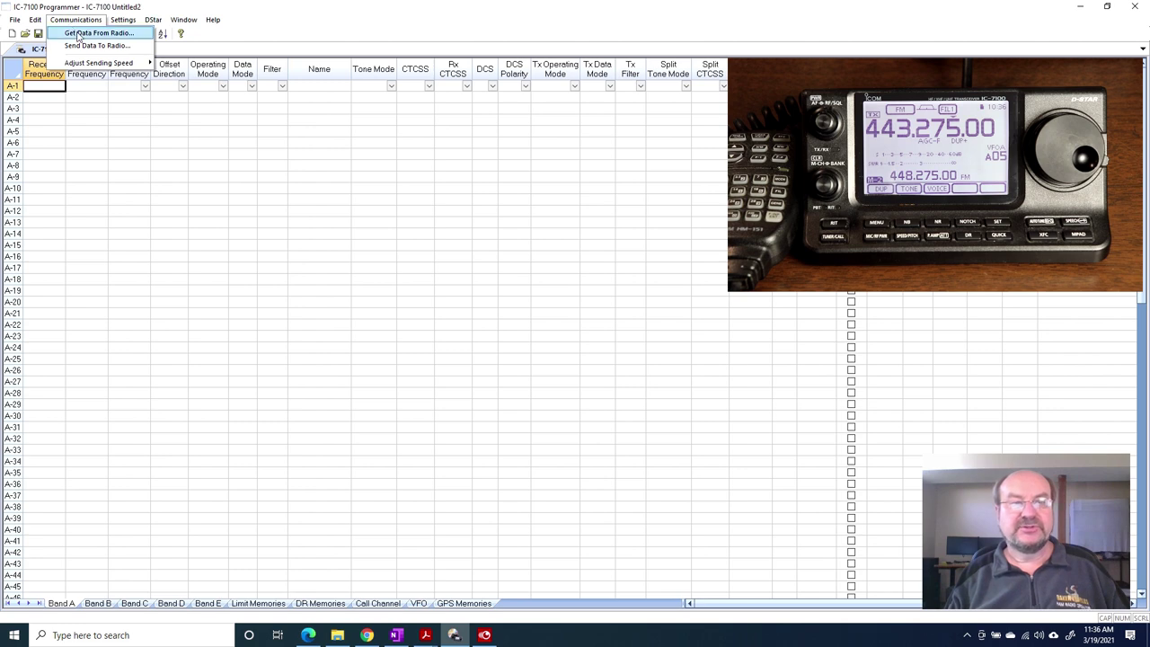
{"action": "left_click", "coordinate": [88, 34]}
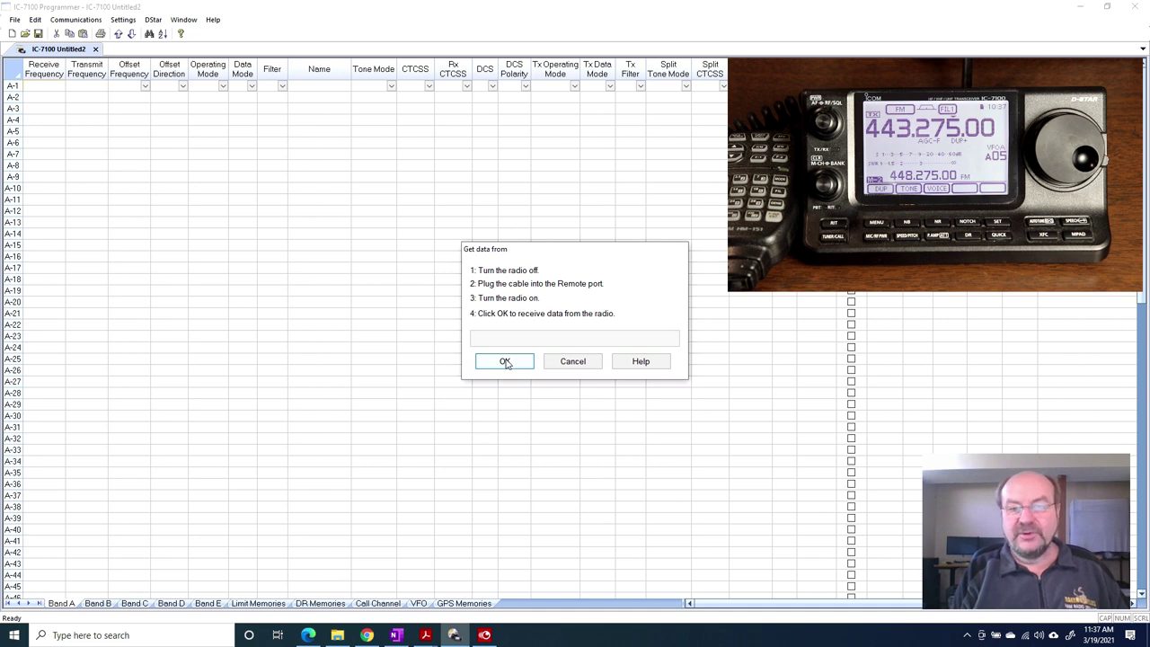
{"action": "left_click", "coordinate": [505, 361]}
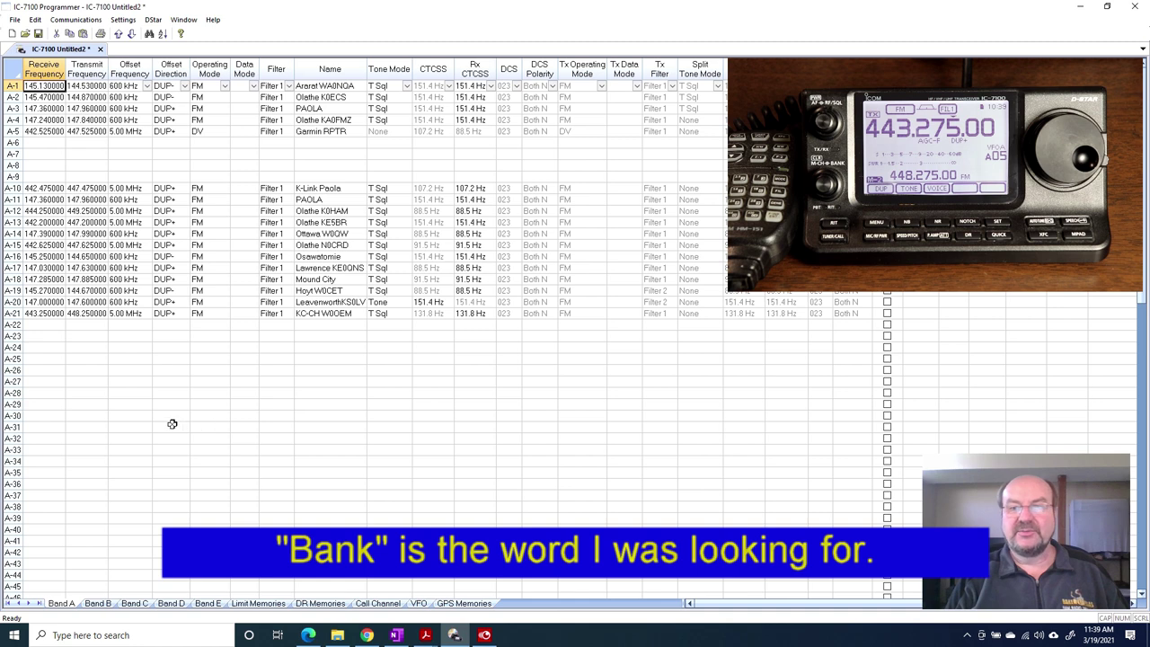
Scroll down the filled Band A grid to the A-99 HOT SPOT entry.
{"action": "scroll", "coordinate": [172, 423], "scroll_direction": "down", "scroll_amount": 18}
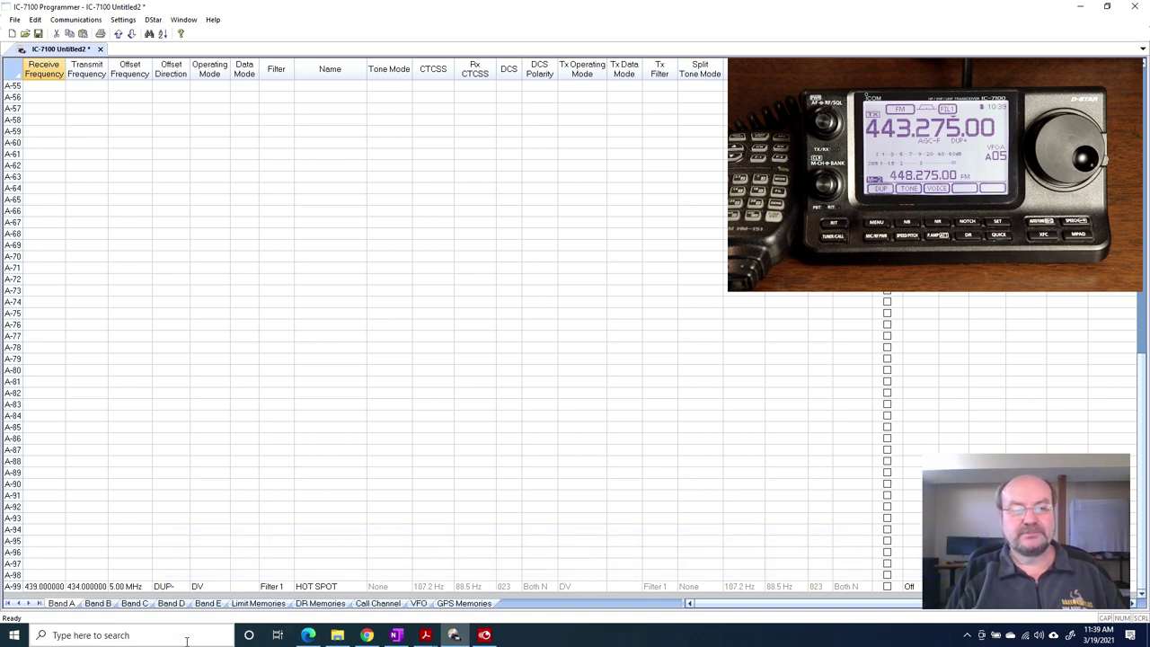
Jump to the first channel, then view Bands B–E, Limit Memories and DR Memories.
{"action": "key", "text": "ctrl+Home"}
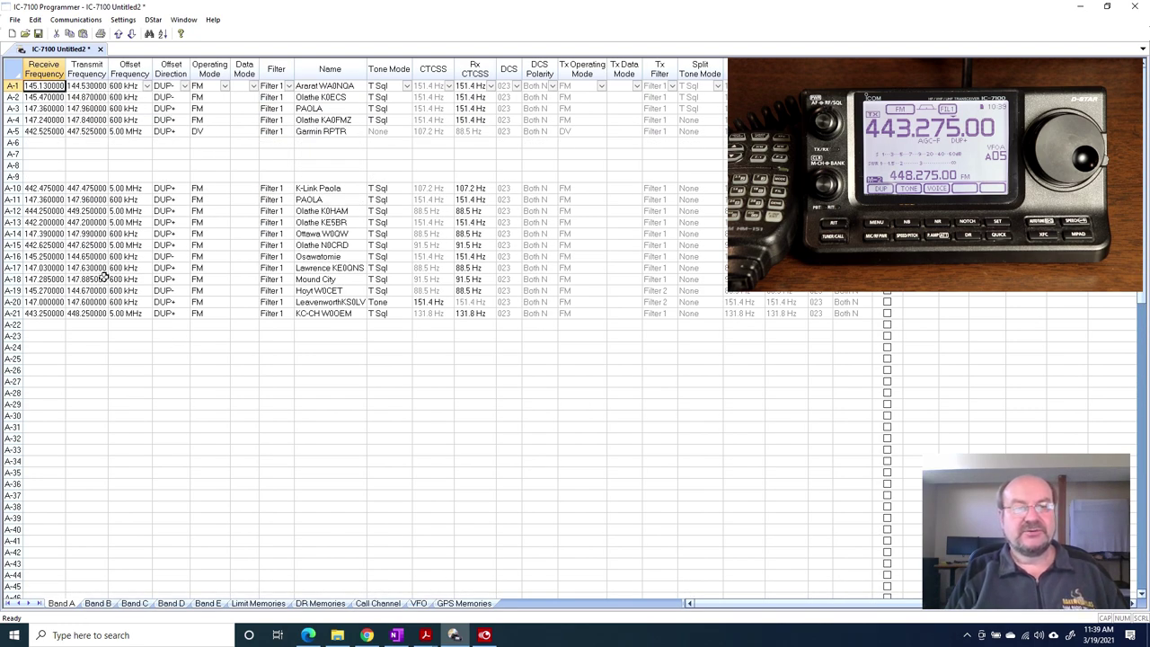
{"action": "left_click", "coordinate": [96, 604]}
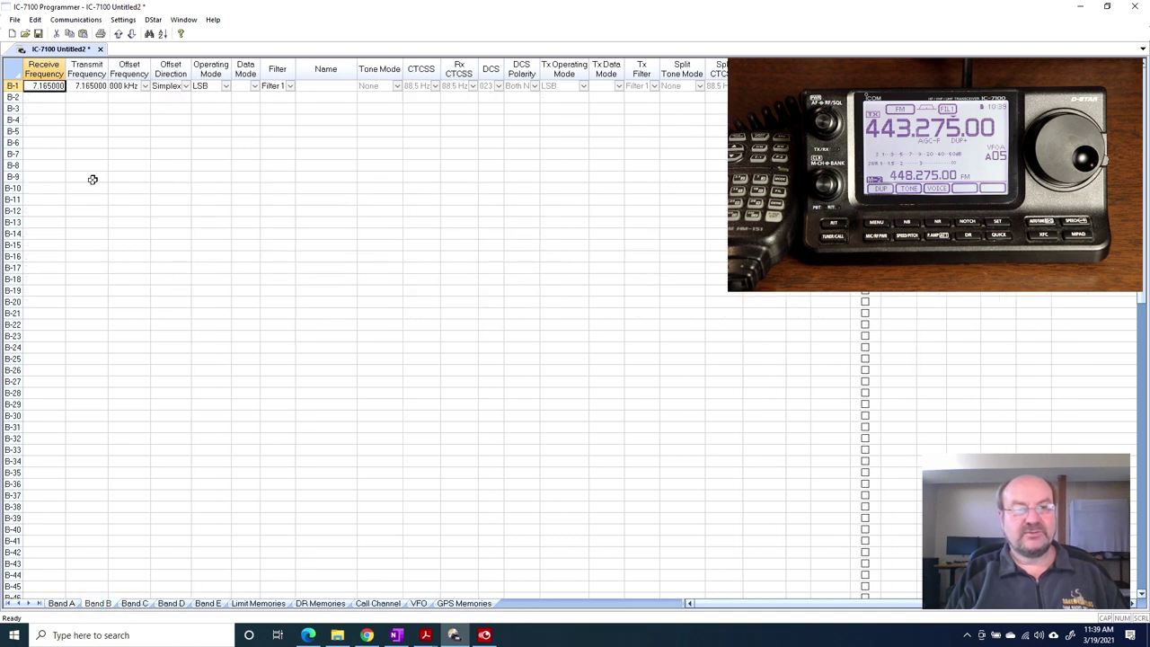
{"action": "left_click", "coordinate": [135, 604]}
{"action": "left_click", "coordinate": [172, 606]}
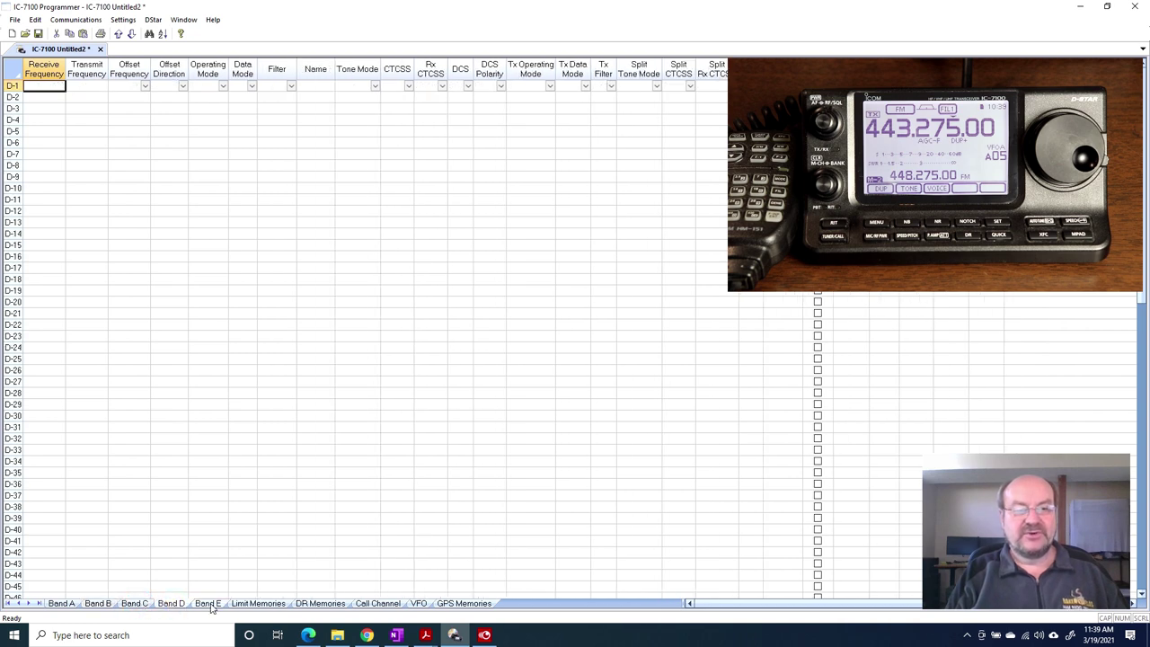
{"action": "left_click", "coordinate": [209, 603]}
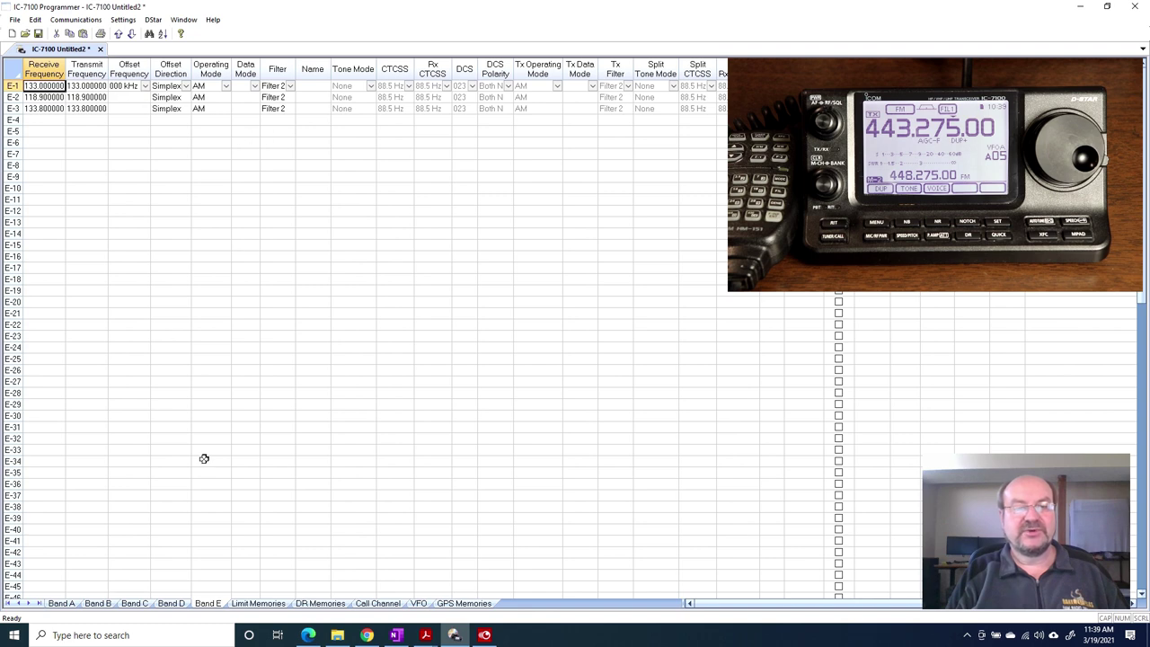
{"action": "left_click", "coordinate": [258, 604]}
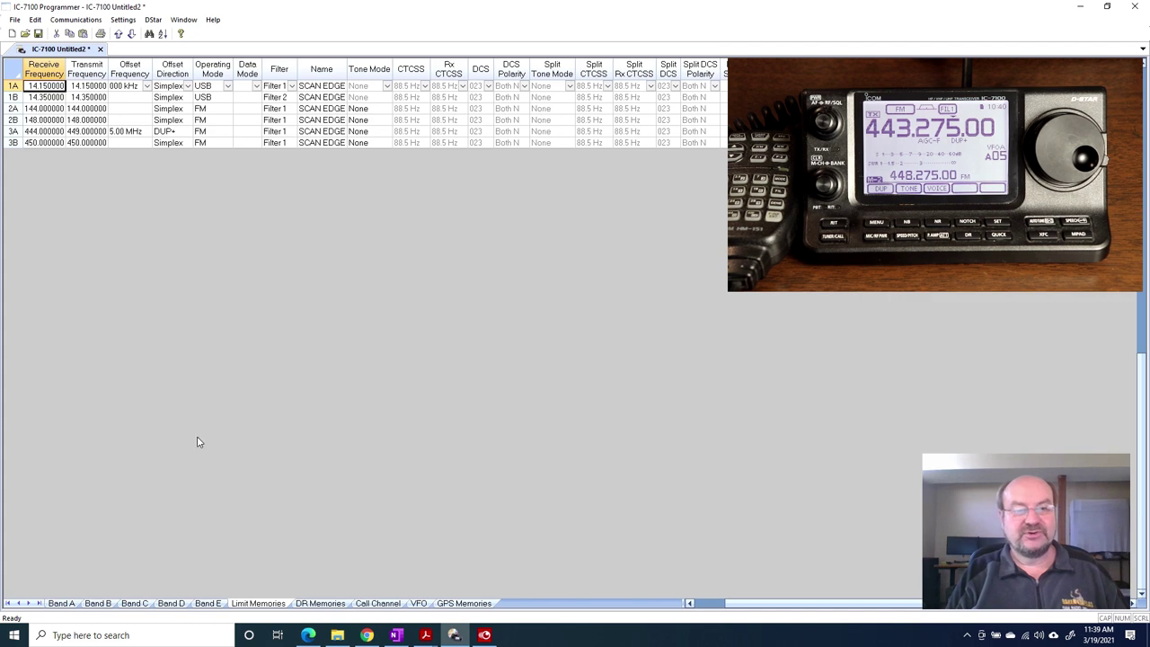
{"action": "left_click", "coordinate": [310, 604]}
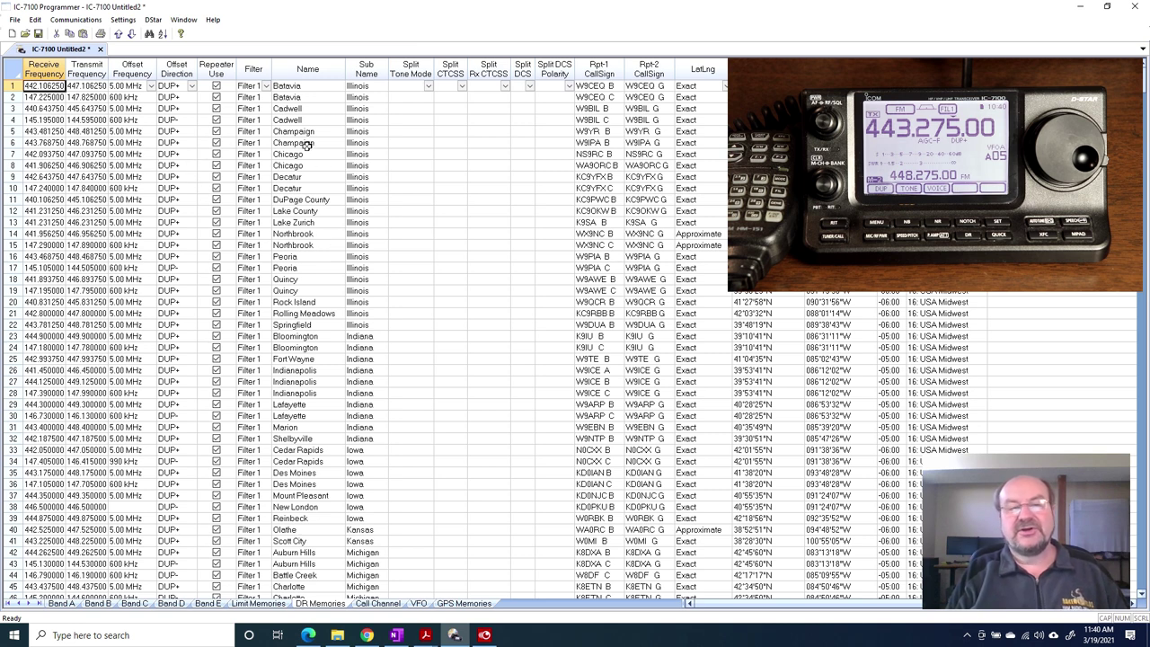
Scroll through the full Band A repeater list, then show the V-C1 to U-C2 call channels.
{"action": "scroll", "coordinate": [273, 202], "scroll_direction": "down", "scroll_amount": 20}
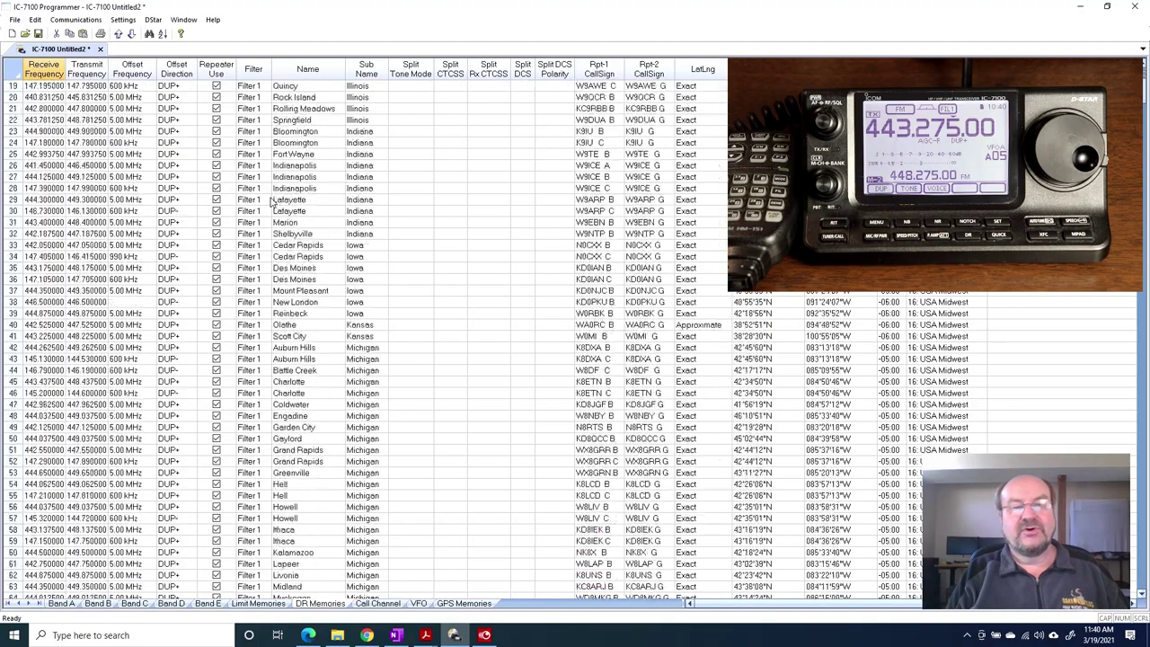
{"action": "scroll", "coordinate": [273, 202], "scroll_direction": "down", "scroll_amount": 20}
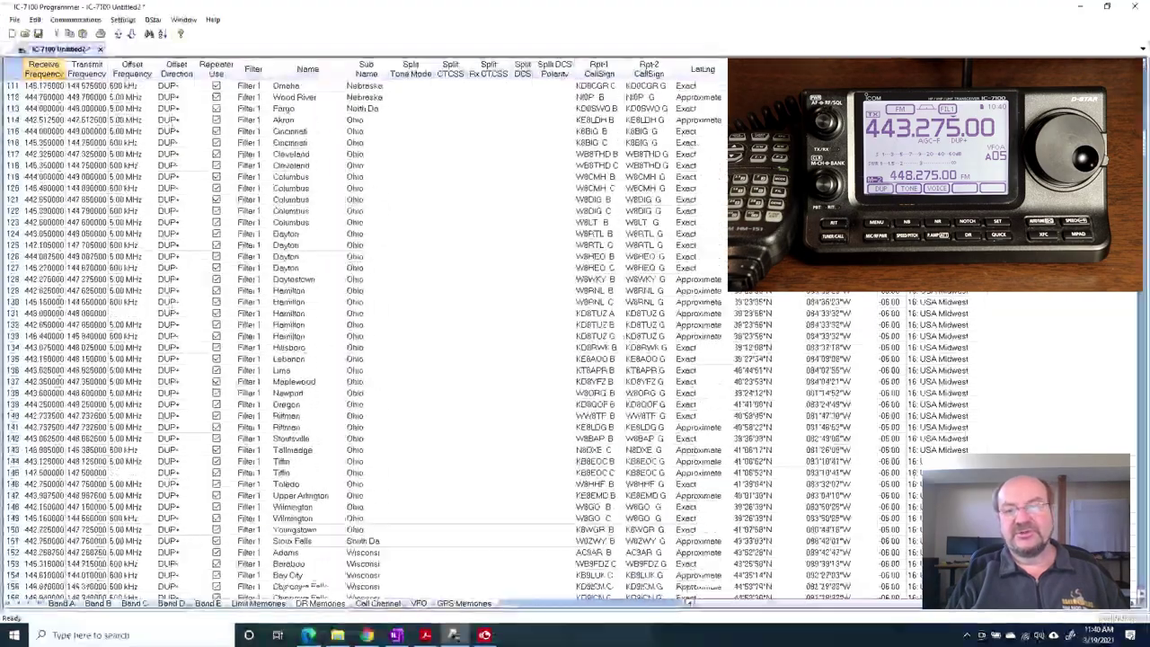
{"action": "scroll", "coordinate": [1146, 214], "scroll_direction": "down", "scroll_amount": 14}
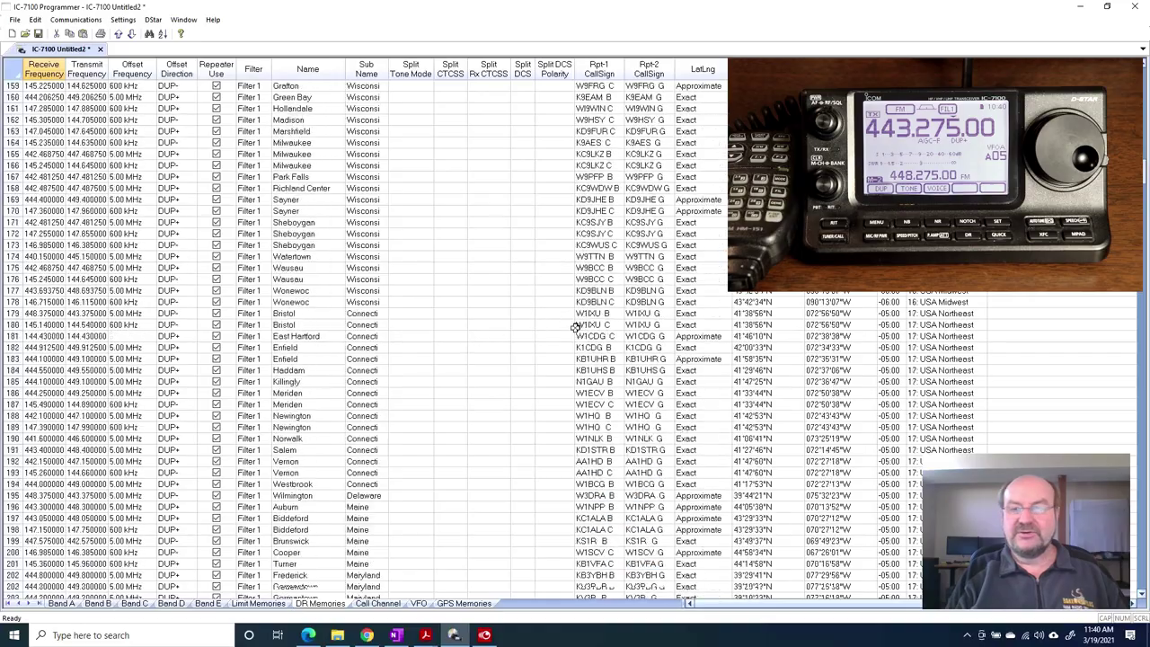
{"action": "left_click_drag", "start_coordinate": [1145, 184], "coordinate": [1145, 582]}
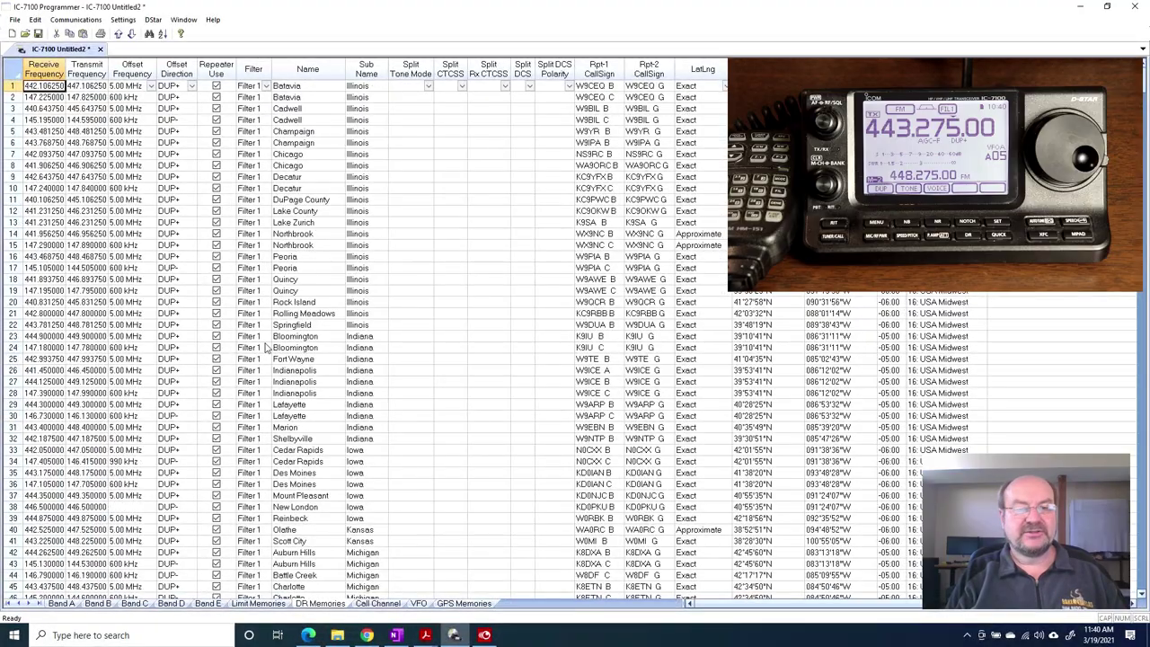
{"action": "left_click", "coordinate": [378, 604]}
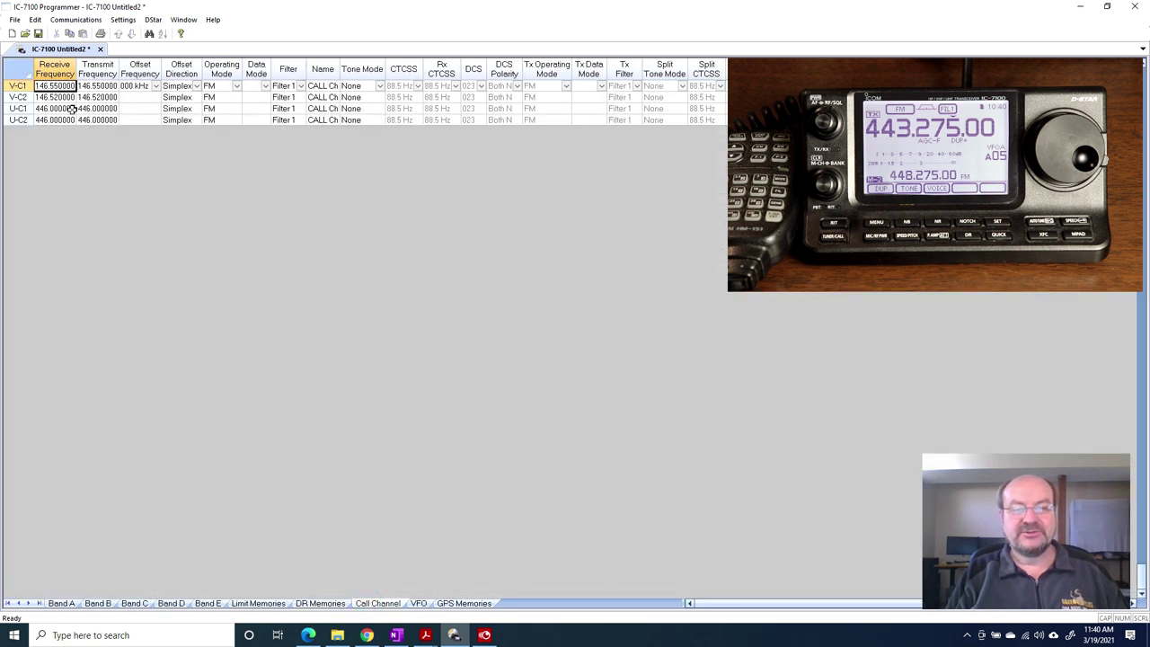
Confirm the GPS Memories sheet is empty and go back to the Band A grid.
{"action": "left_click", "coordinate": [465, 604]}
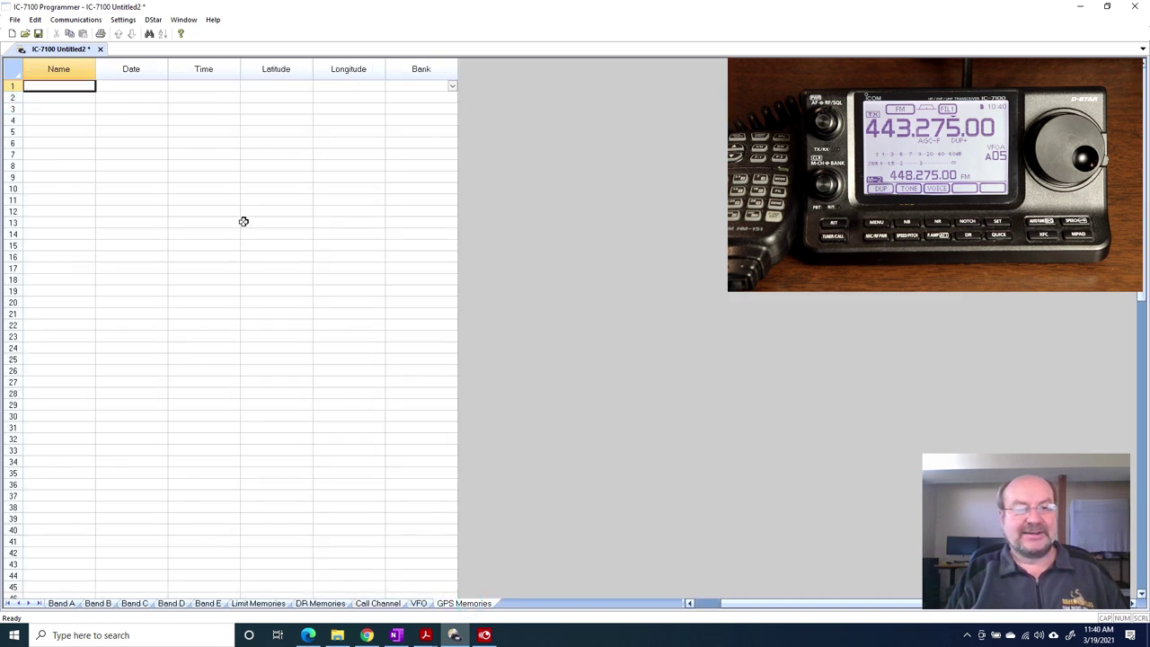
{"action": "scroll", "coordinate": [243, 221], "scroll_direction": "down", "scroll_amount": 8}
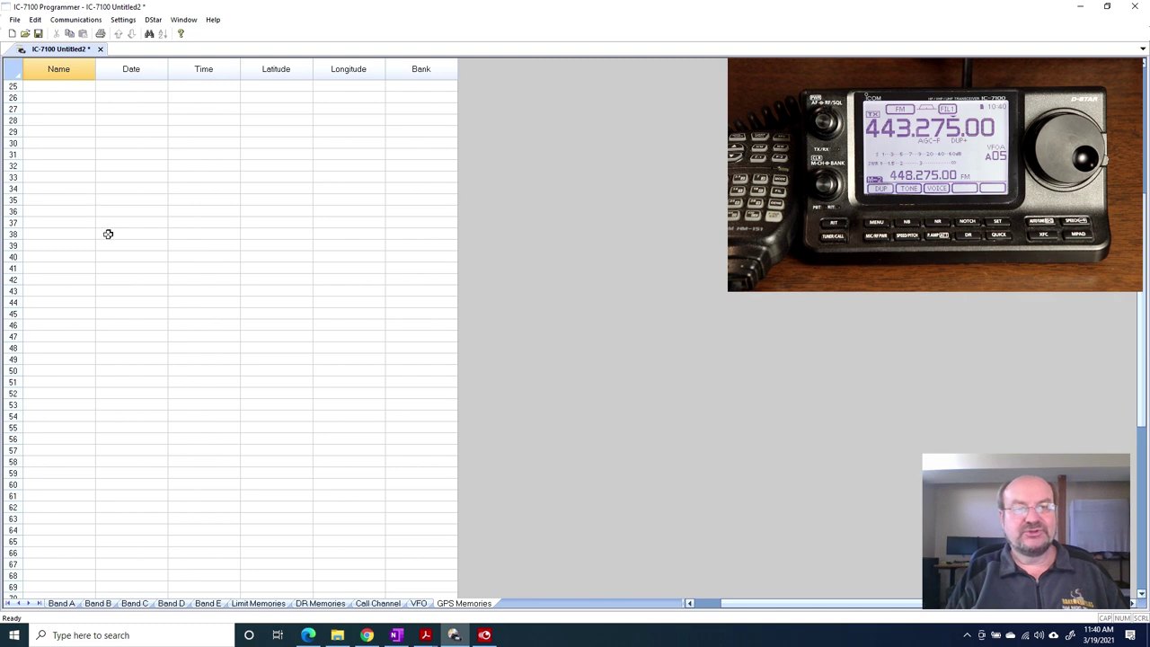
{"action": "scroll", "coordinate": [107, 234], "scroll_direction": "up", "scroll_amount": 8}
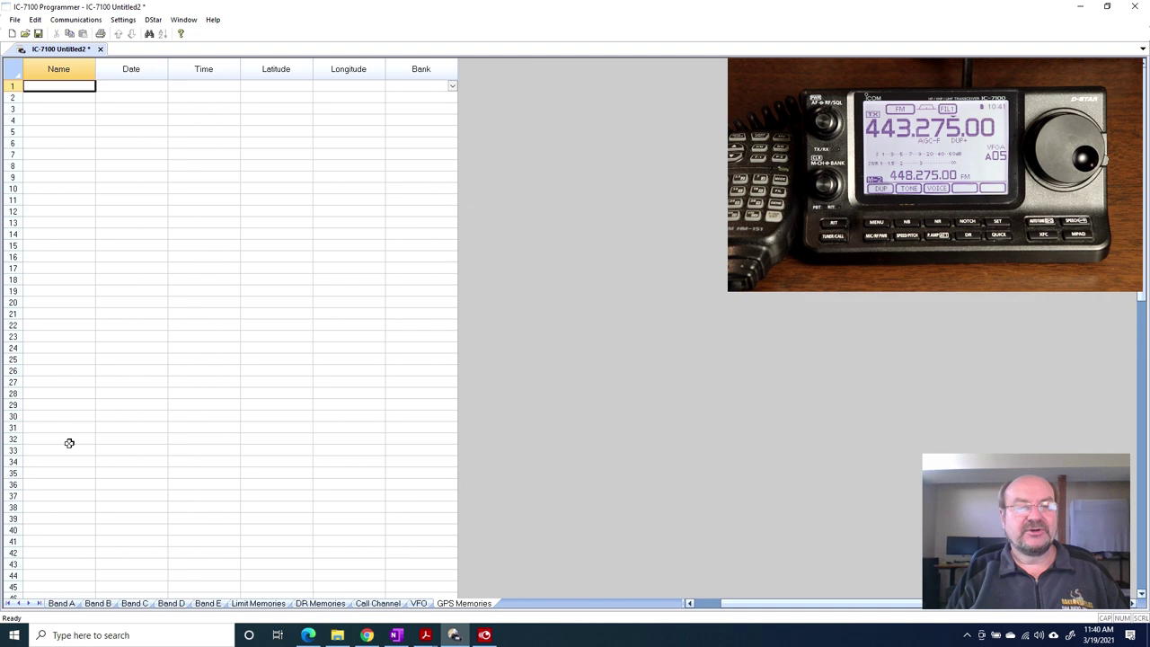
{"action": "left_click", "coordinate": [61, 603]}
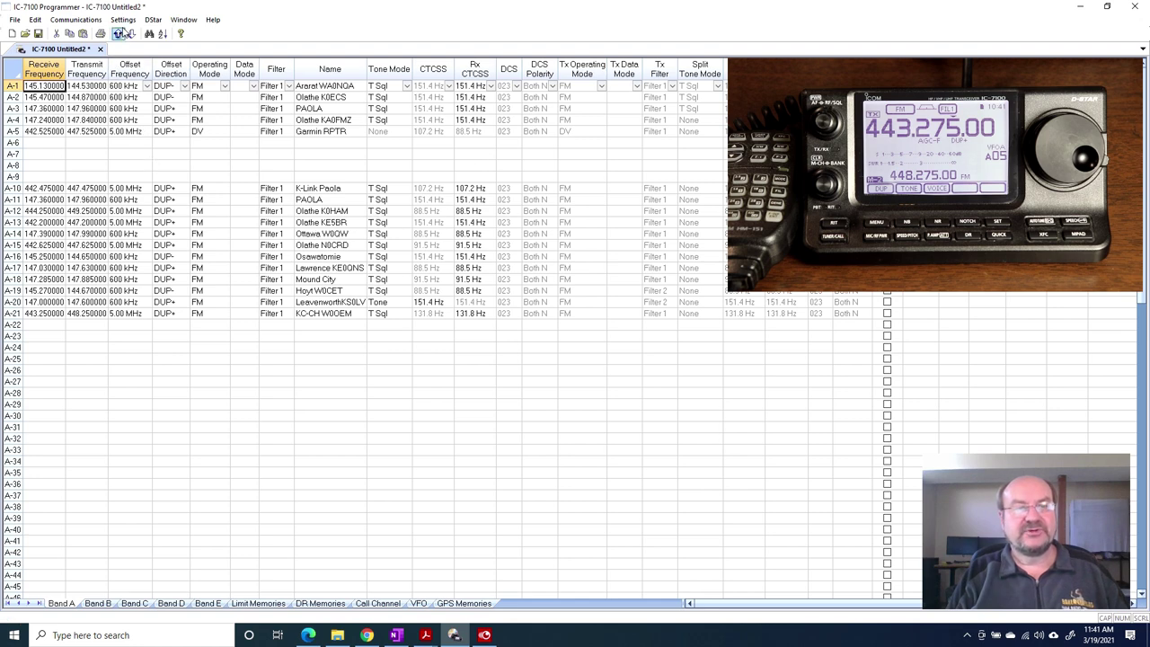
Open the Radio Menu Settings window and move it up and to the left.
{"action": "left_click", "coordinate": [123, 20]}
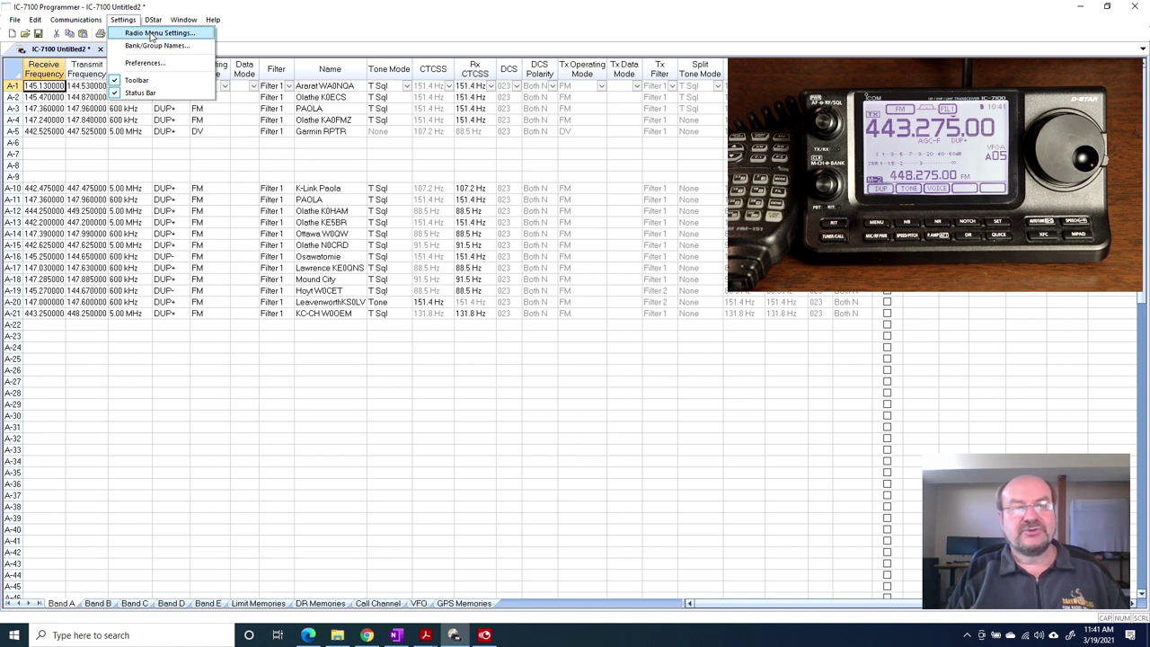
{"action": "left_click", "coordinate": [151, 33]}
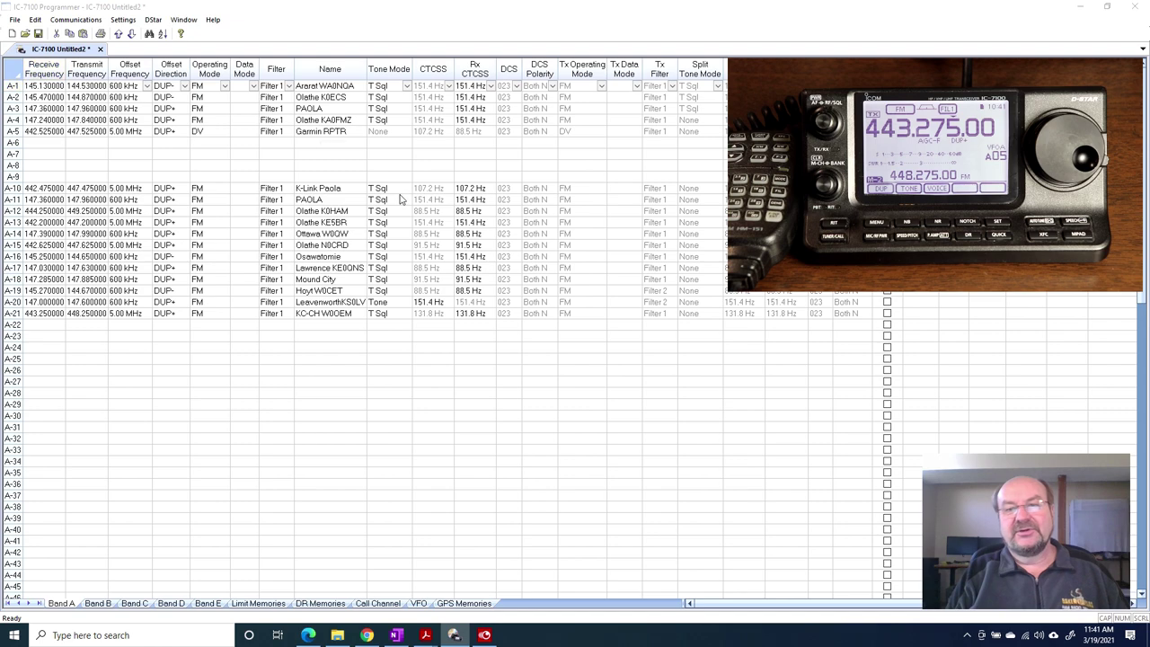
{"action": "left_click_drag", "start_coordinate": [466, 150], "coordinate": [418, 106]}
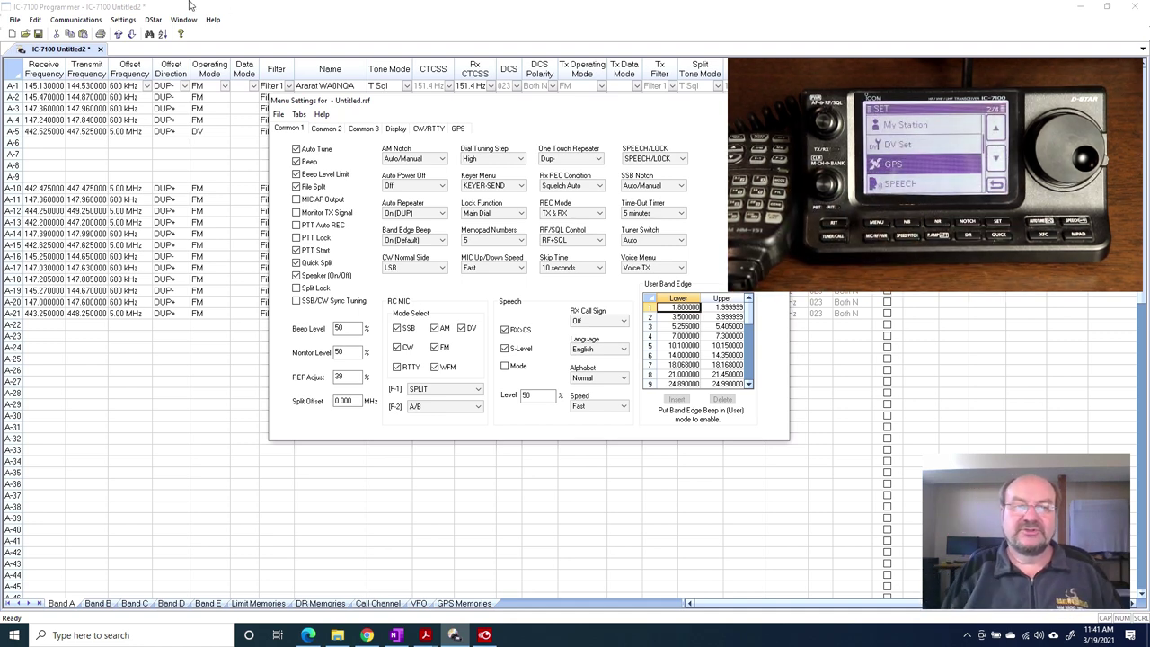
Look through the Common 2, Common 3, Display, CW/RTTY and GPS pages, ending on Common 1.
{"action": "left_click", "coordinate": [326, 129]}
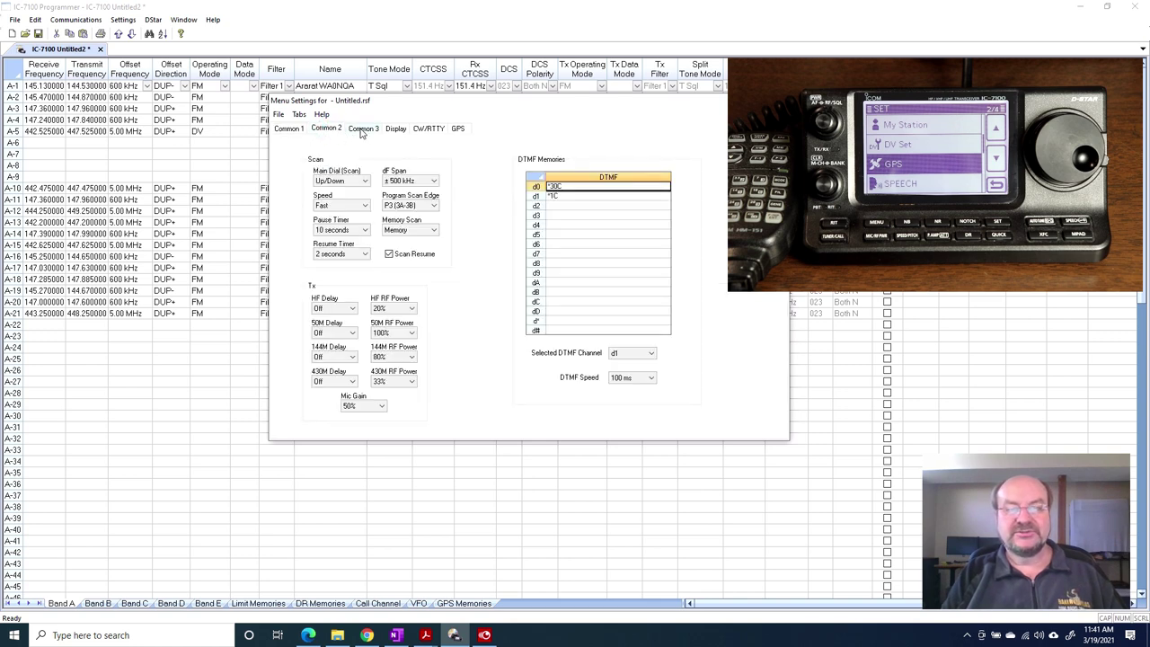
{"action": "left_click", "coordinate": [363, 130]}
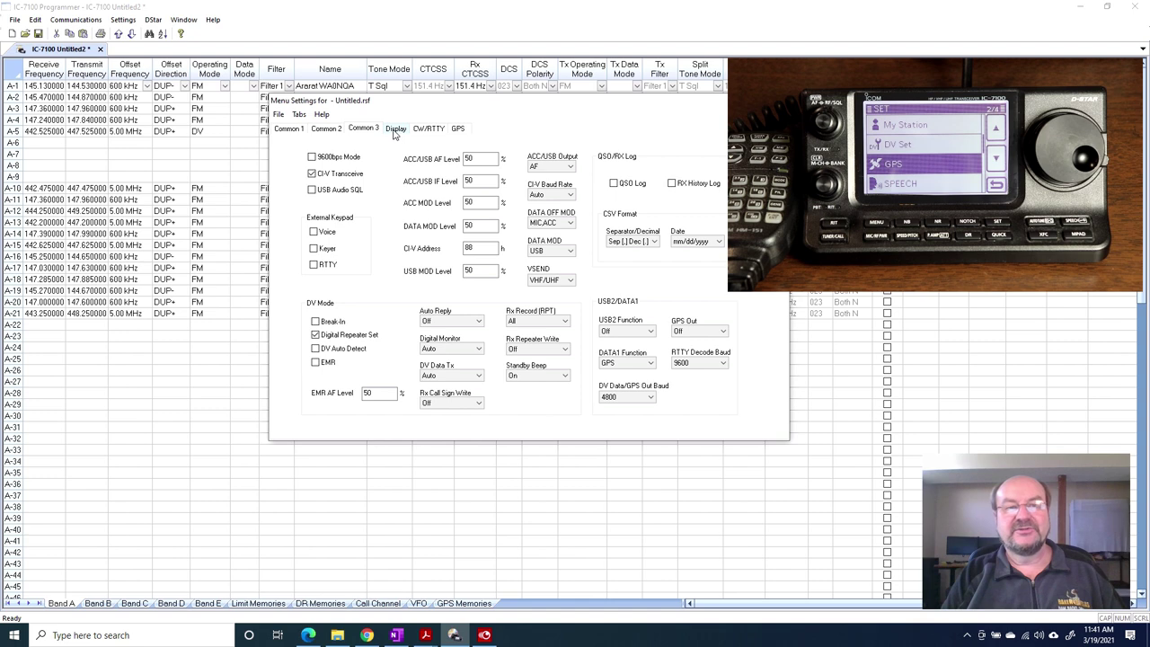
{"action": "left_click", "coordinate": [395, 131]}
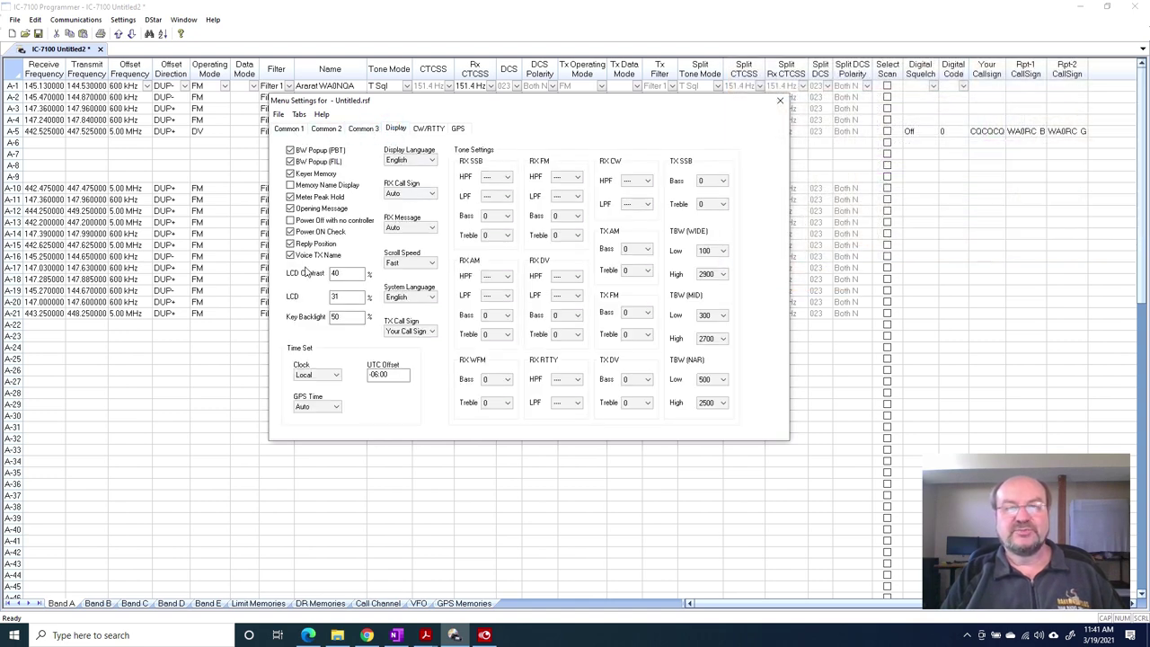
{"action": "left_click", "coordinate": [430, 129]}
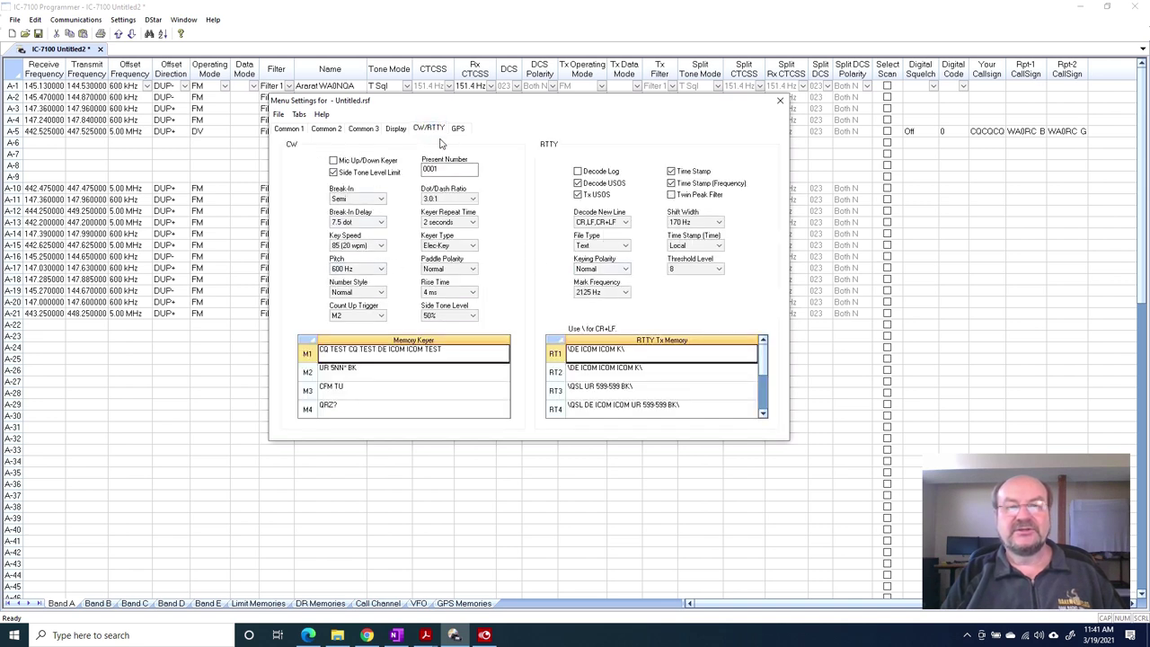
{"action": "left_click", "coordinate": [458, 129]}
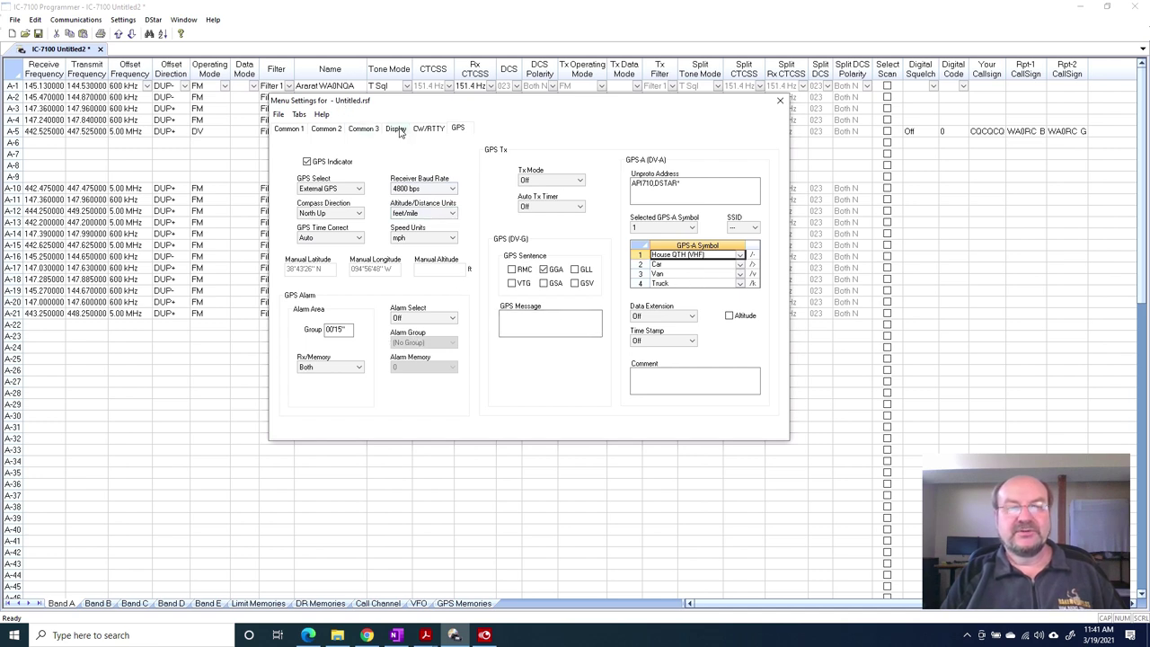
{"action": "left_click", "coordinate": [428, 130]}
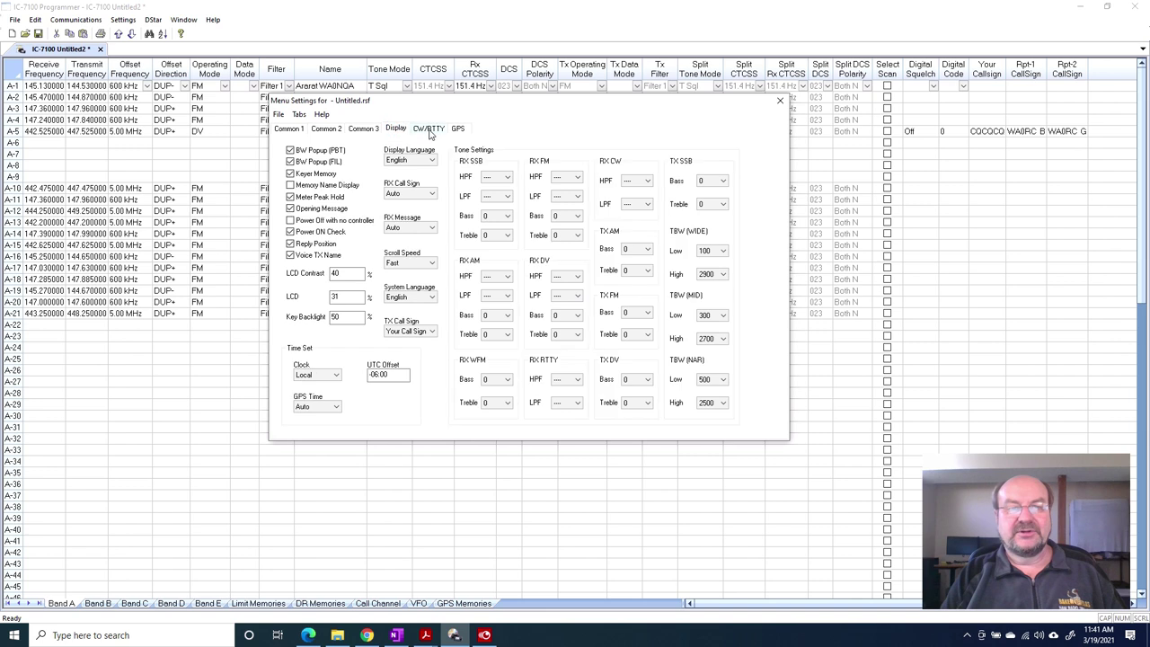
{"action": "left_click", "coordinate": [285, 131]}
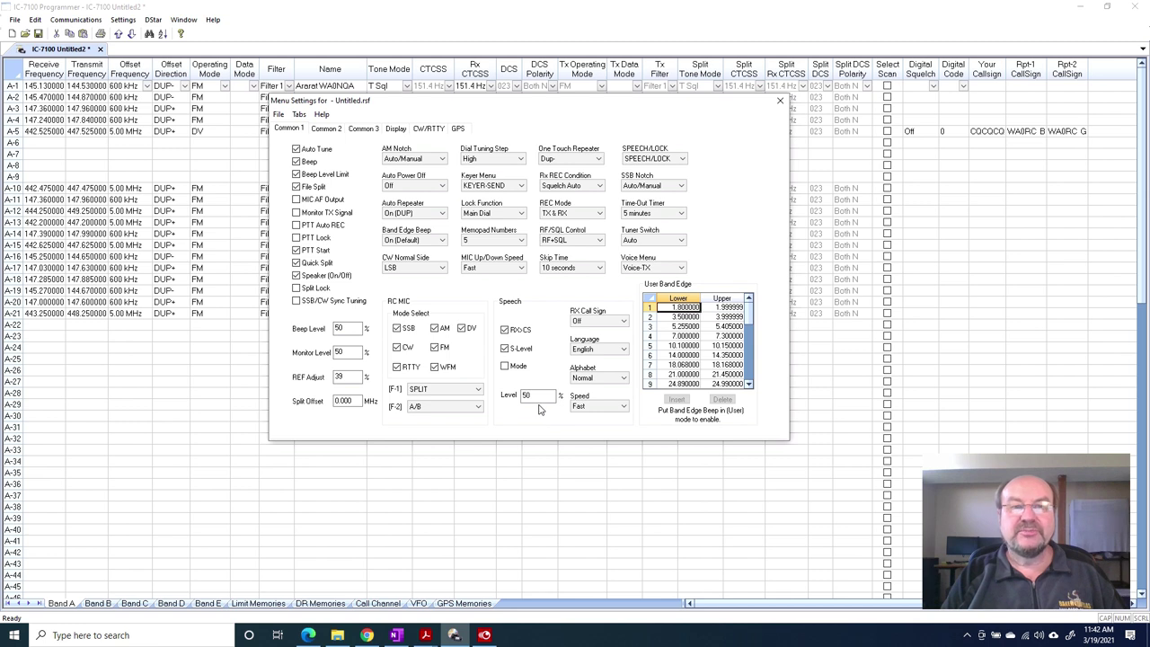
{"action": "left_click", "coordinate": [580, 351]}
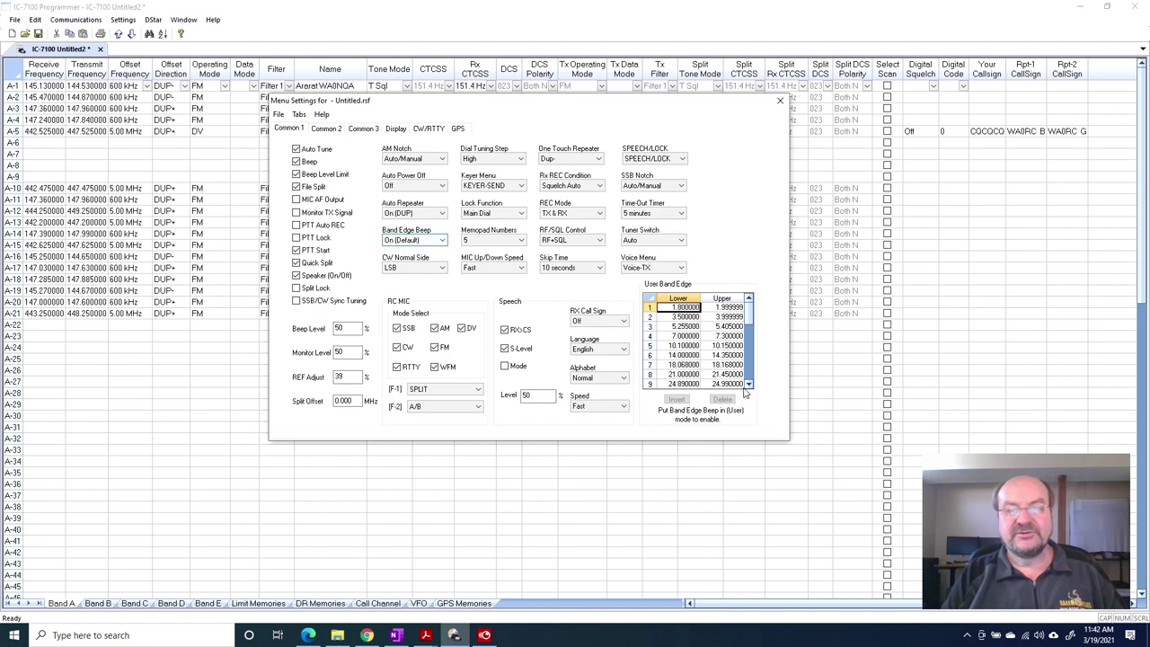
{"action": "left_click", "coordinate": [442, 241]}
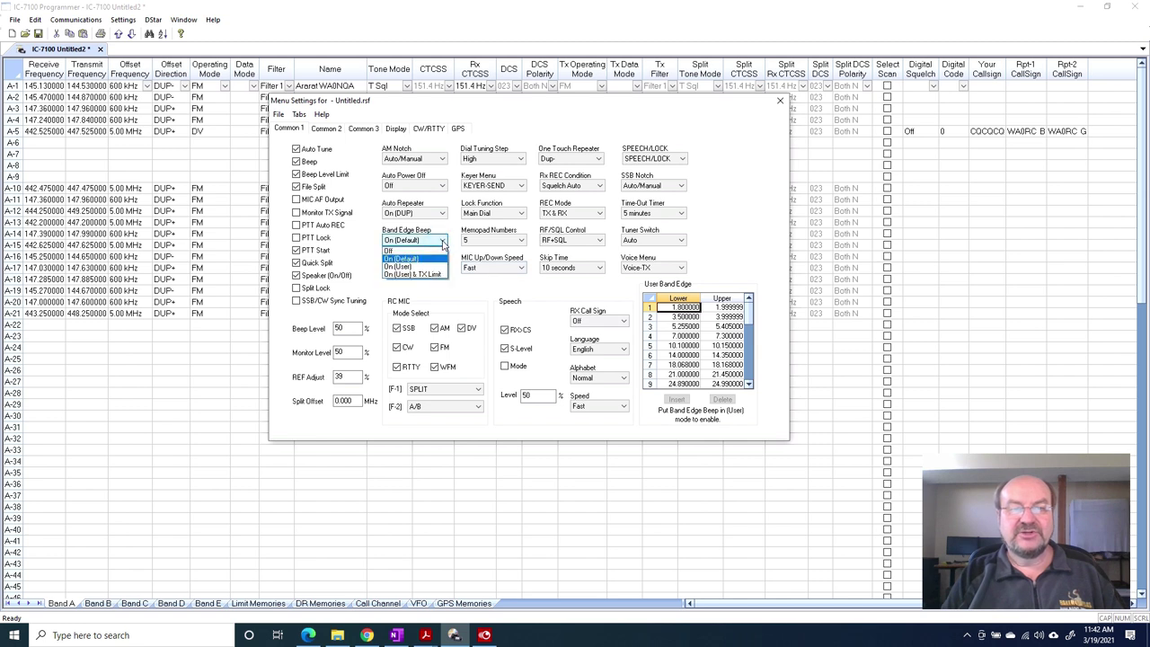
{"action": "left_click", "coordinate": [400, 266]}
{"action": "left_click", "coordinate": [672, 327]}
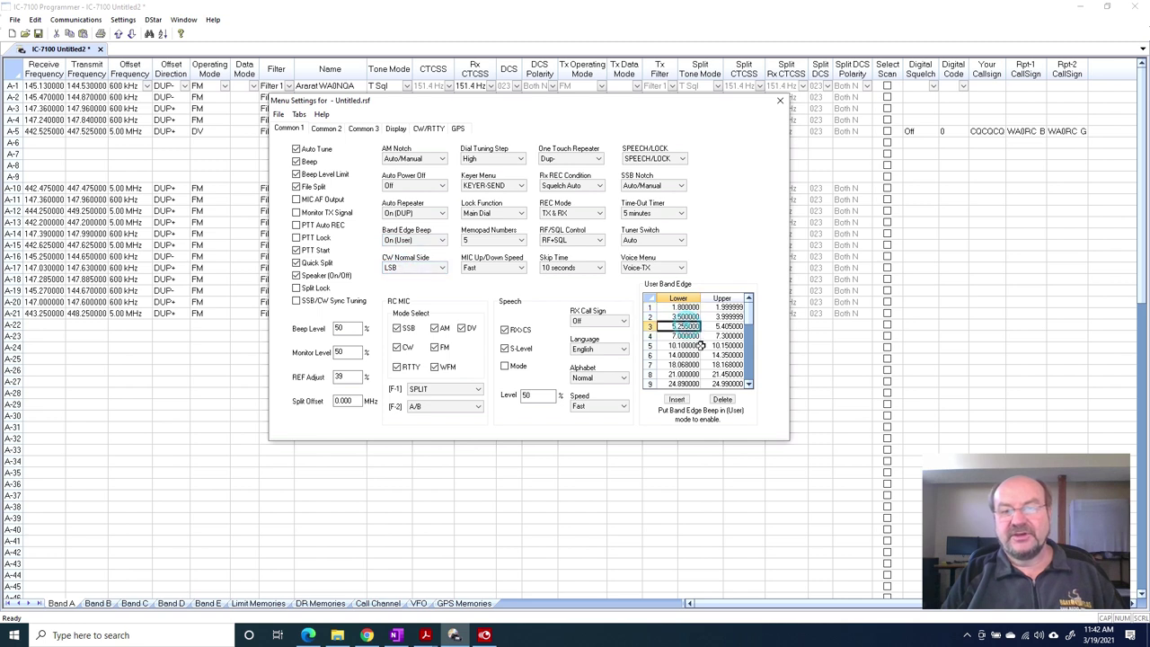
{"action": "left_click", "coordinate": [687, 384]}
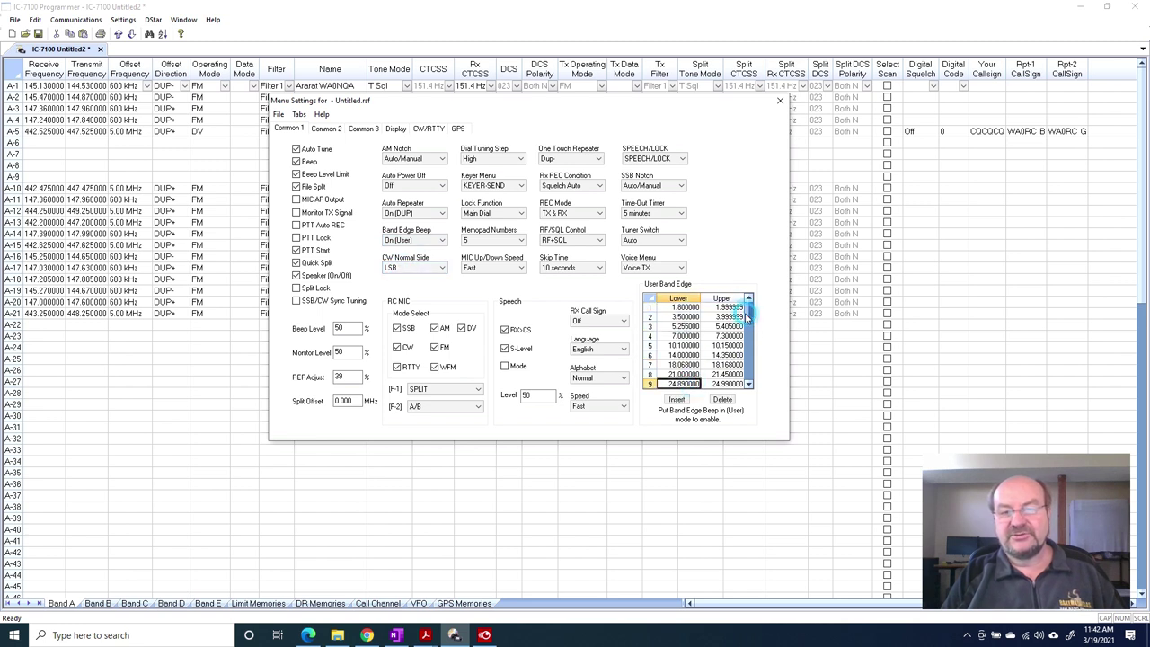
{"action": "mouse_move", "coordinate": [747, 315]}
{"action": "left_mouse_down"}
{"action": "mouse_move", "coordinate": [750, 361]}
{"action": "mouse_move", "coordinate": [749, 311]}
{"action": "left_mouse_up"}
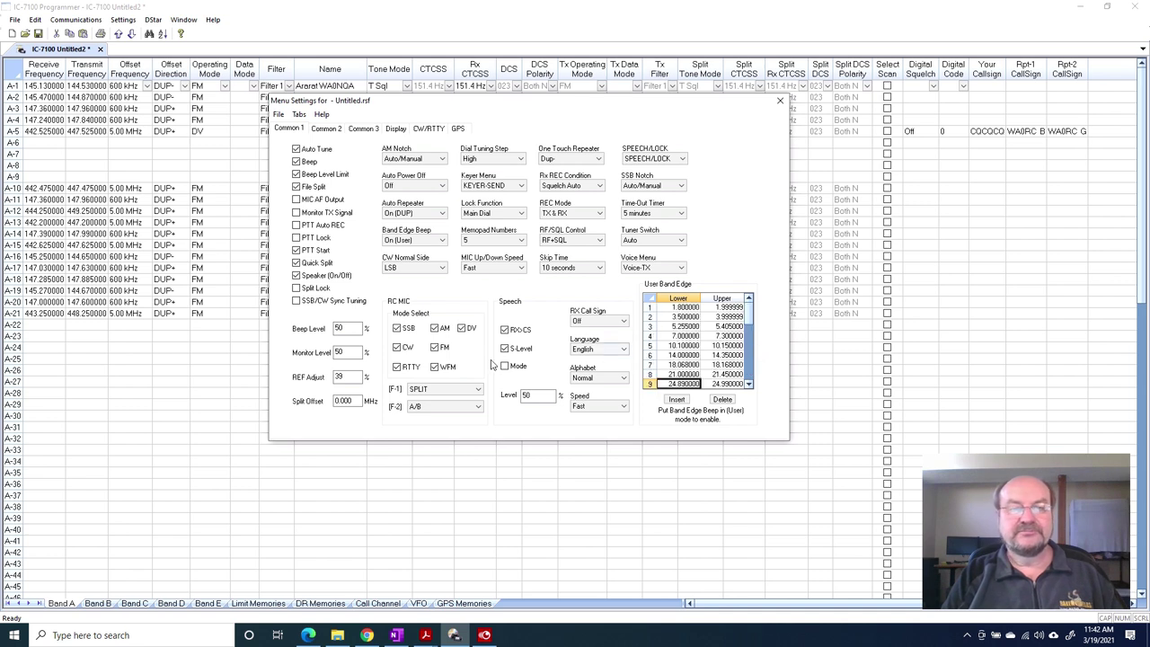
{"action": "left_click", "coordinate": [442, 241]}
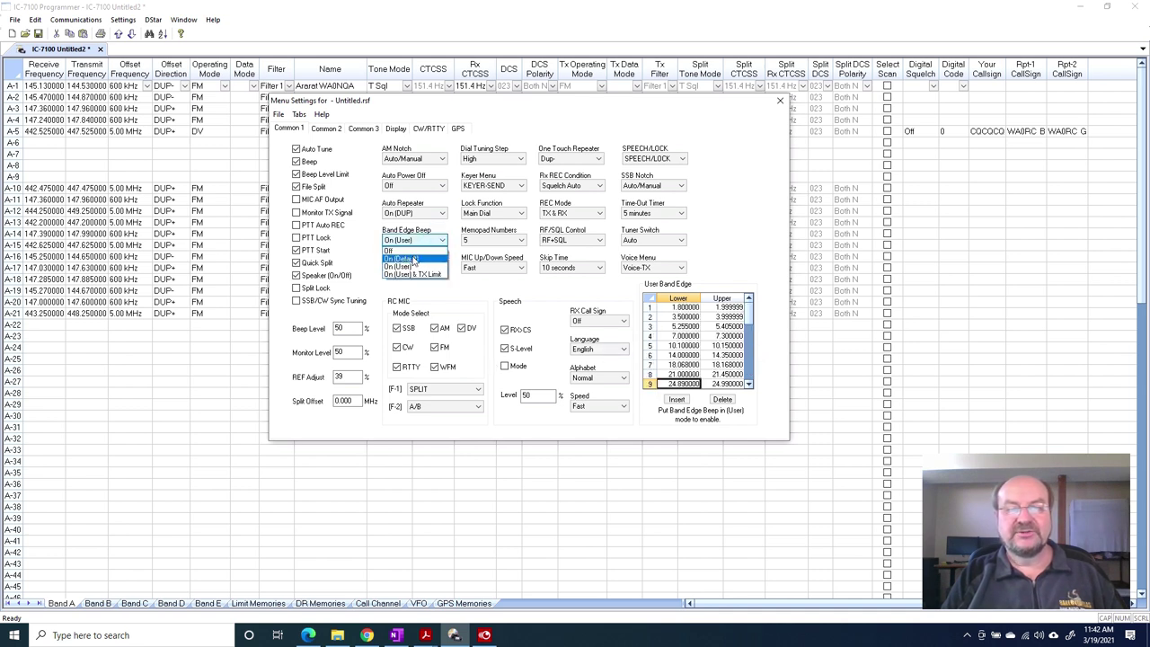
{"action": "left_click", "coordinate": [402, 260]}
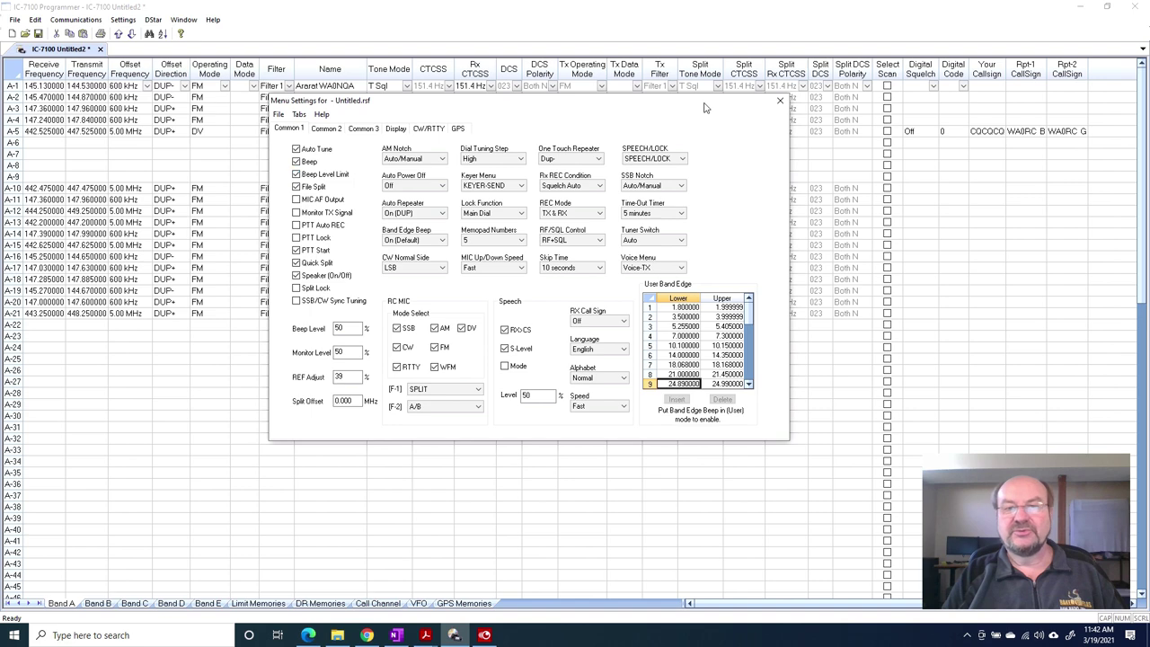
{"action": "left_click", "coordinate": [781, 101]}
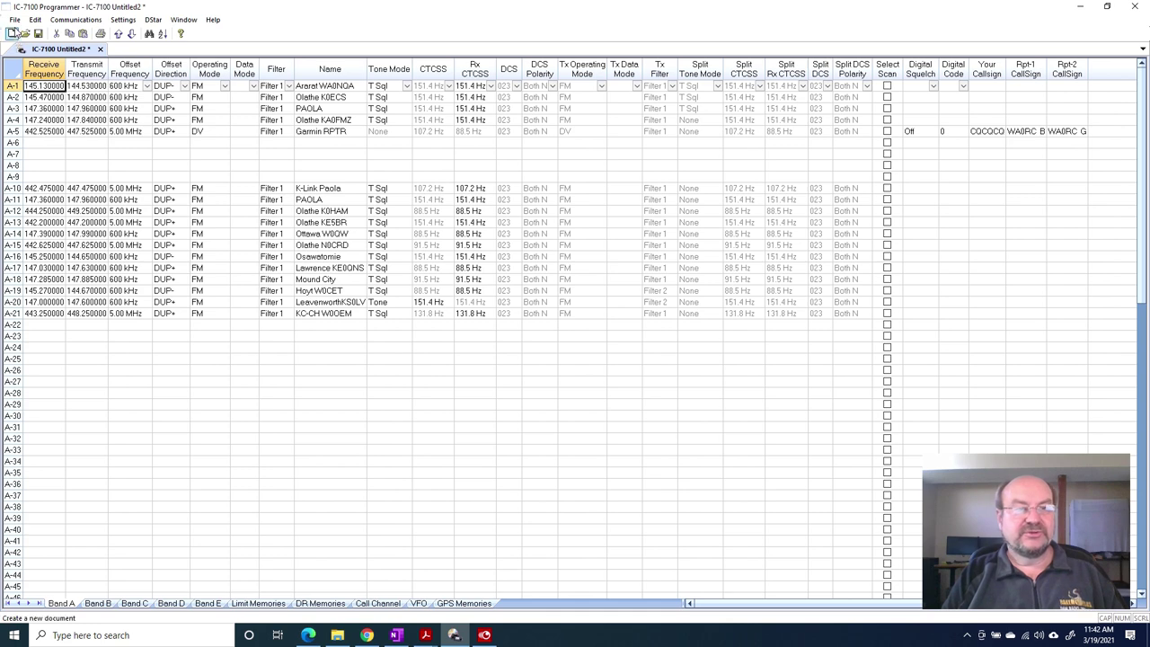
Save As 'IC7100-Downloaded Settings-March2021' in the IC7100-Files folder.
{"action": "left_click", "coordinate": [14, 20]}
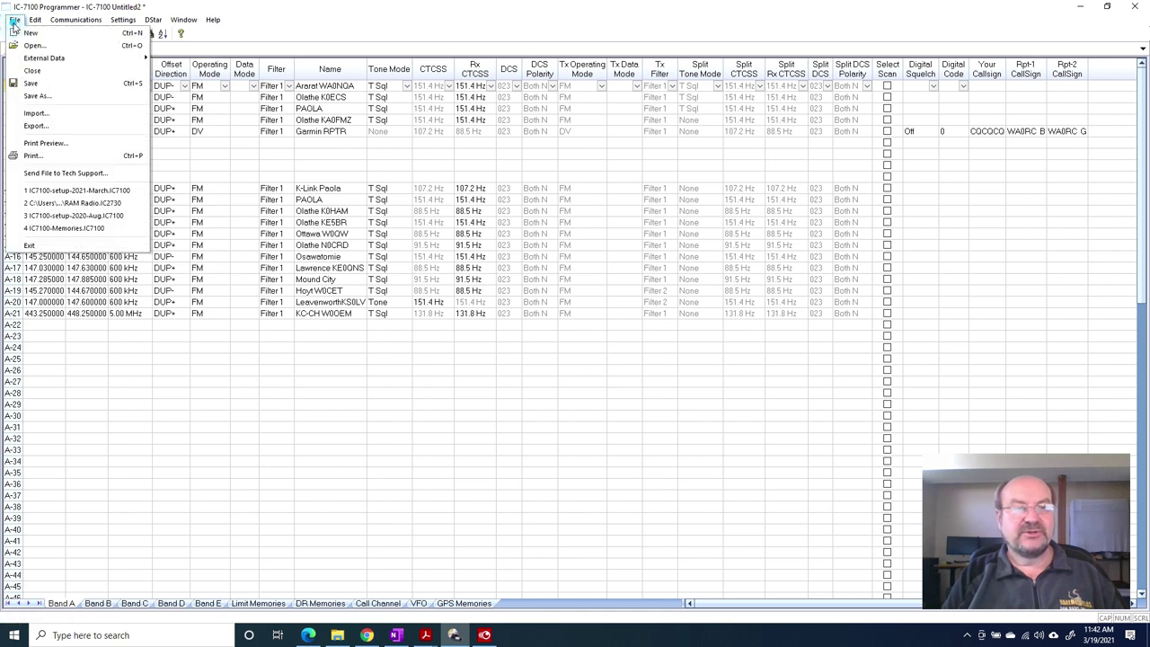
{"action": "left_click", "coordinate": [37, 96]}
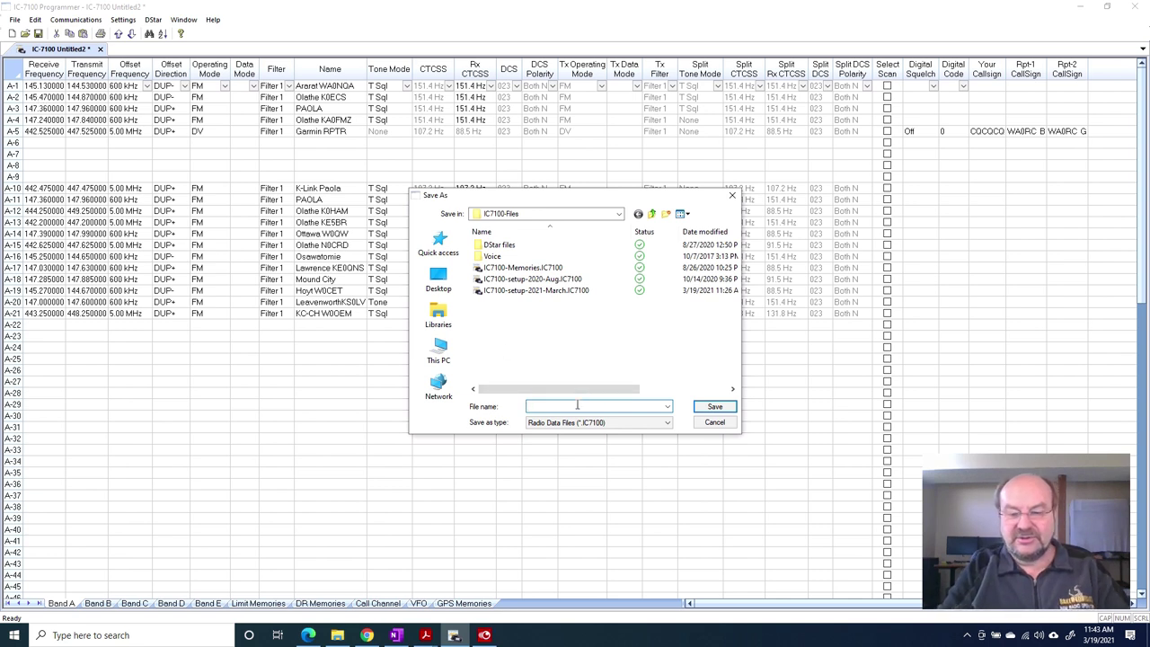
{"action": "type", "text": "IC"}
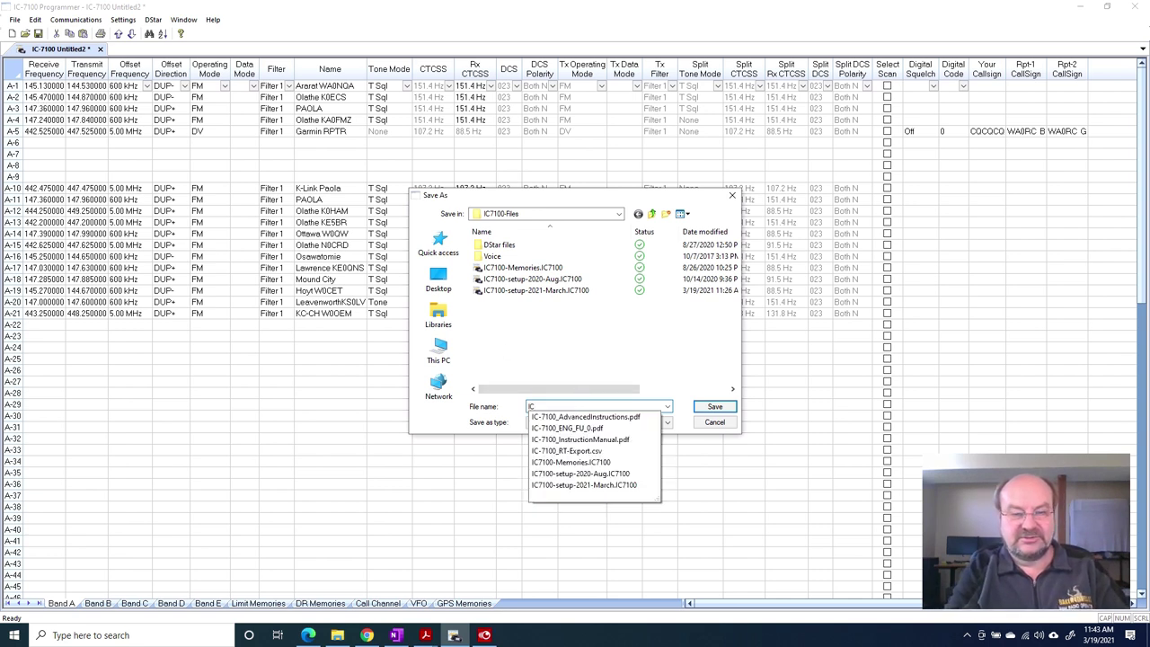
{"action": "type", "text": "71"}
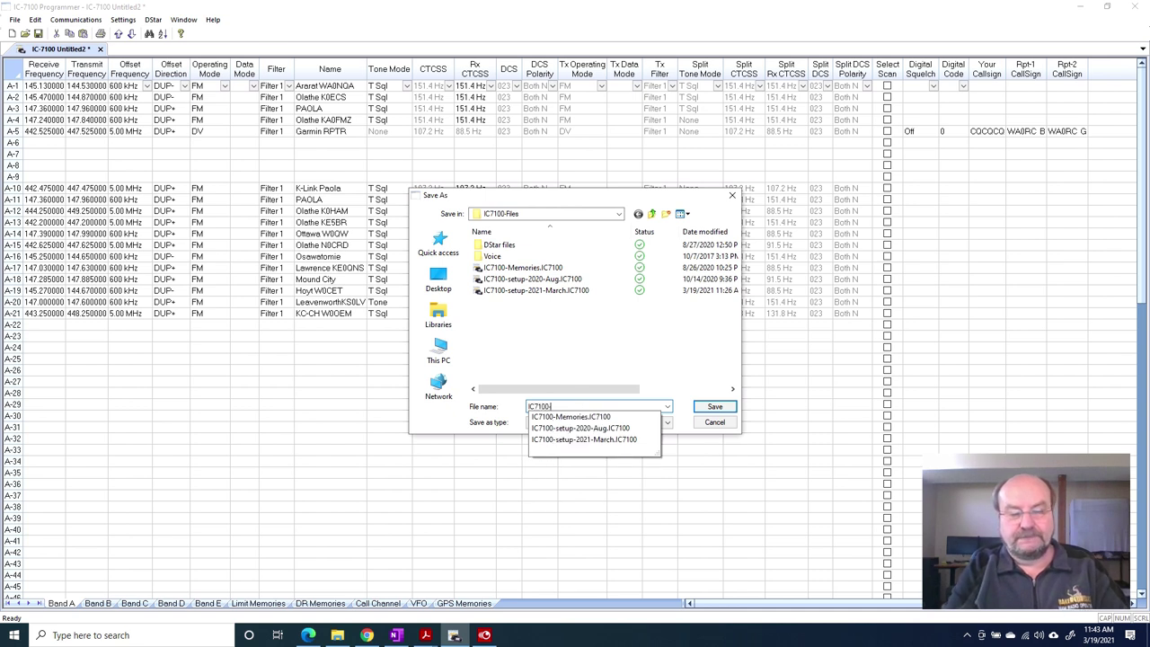
{"action": "type", "text": "00-Downloaded Settings-March2021"}
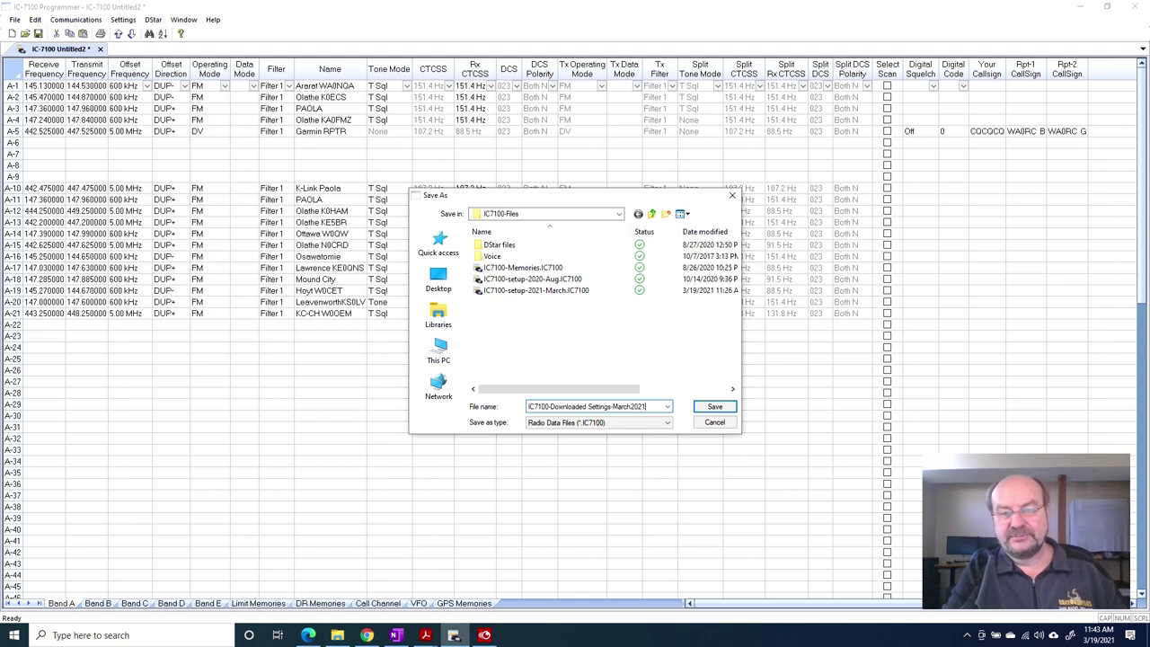
{"action": "key", "text": "Return"}
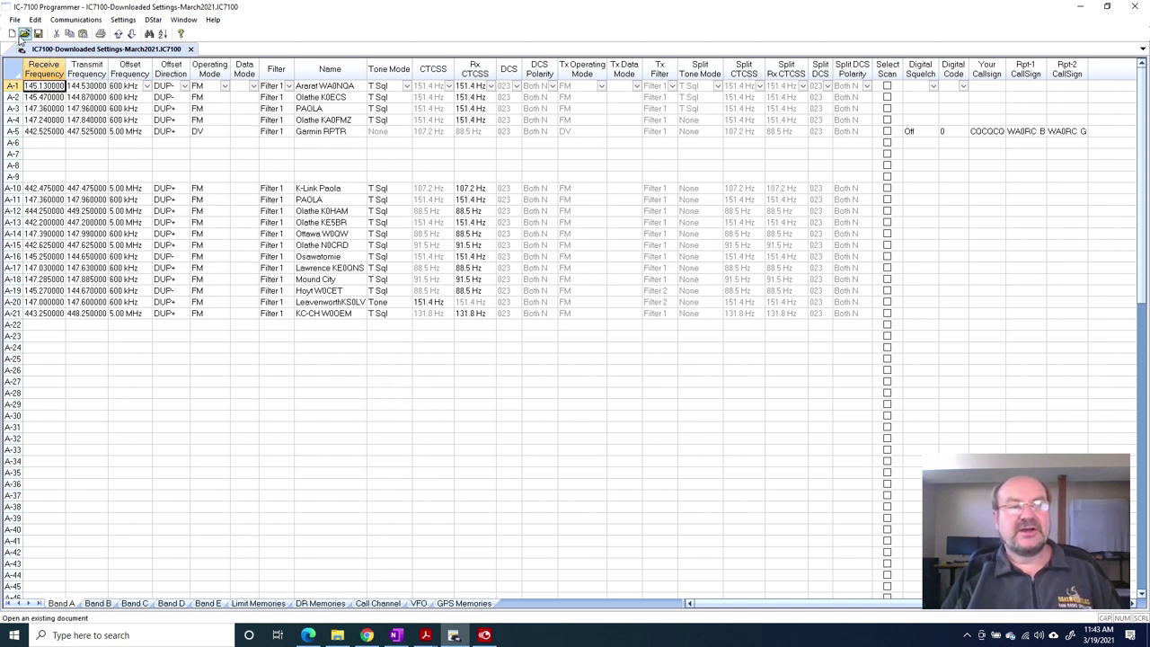
Open the IC7100-setup-2021-March.IC7100 file showing its Kansas repeaters.
{"action": "left_click", "coordinate": [26, 34]}
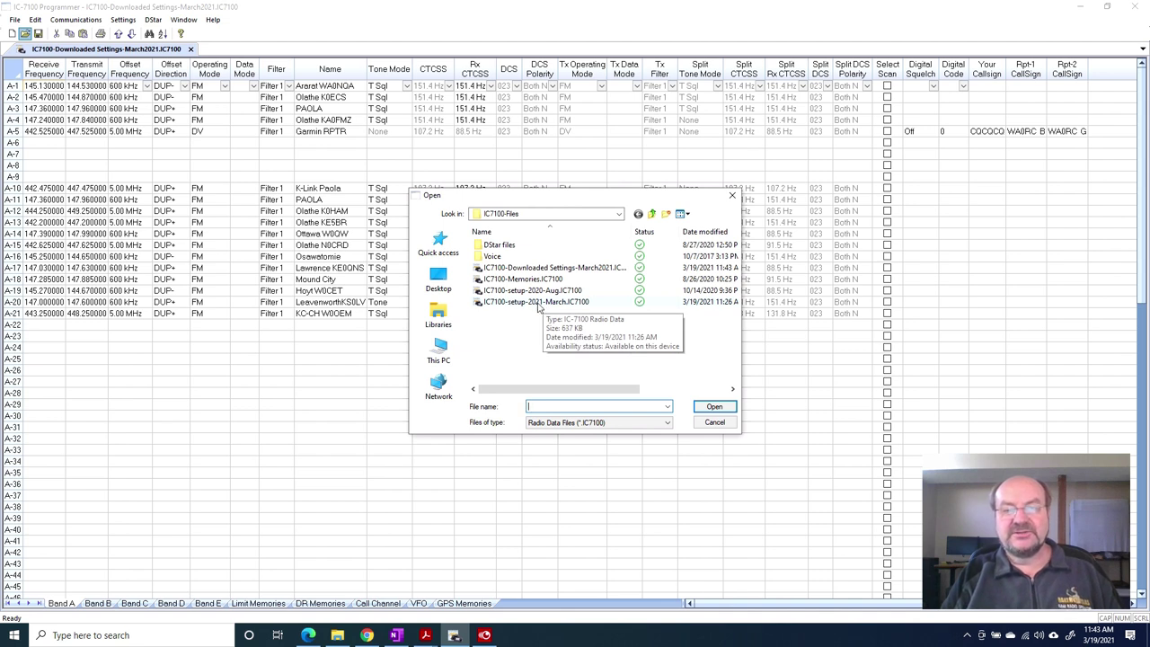
{"action": "left_click", "coordinate": [546, 302]}
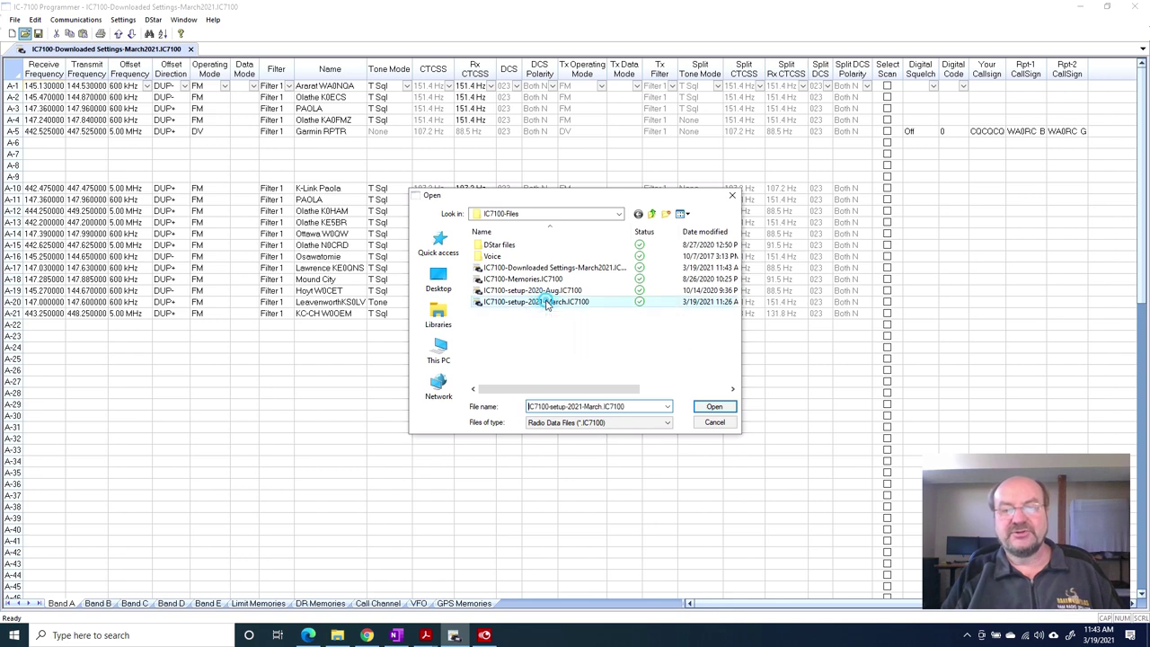
{"action": "left_click", "coordinate": [713, 408]}
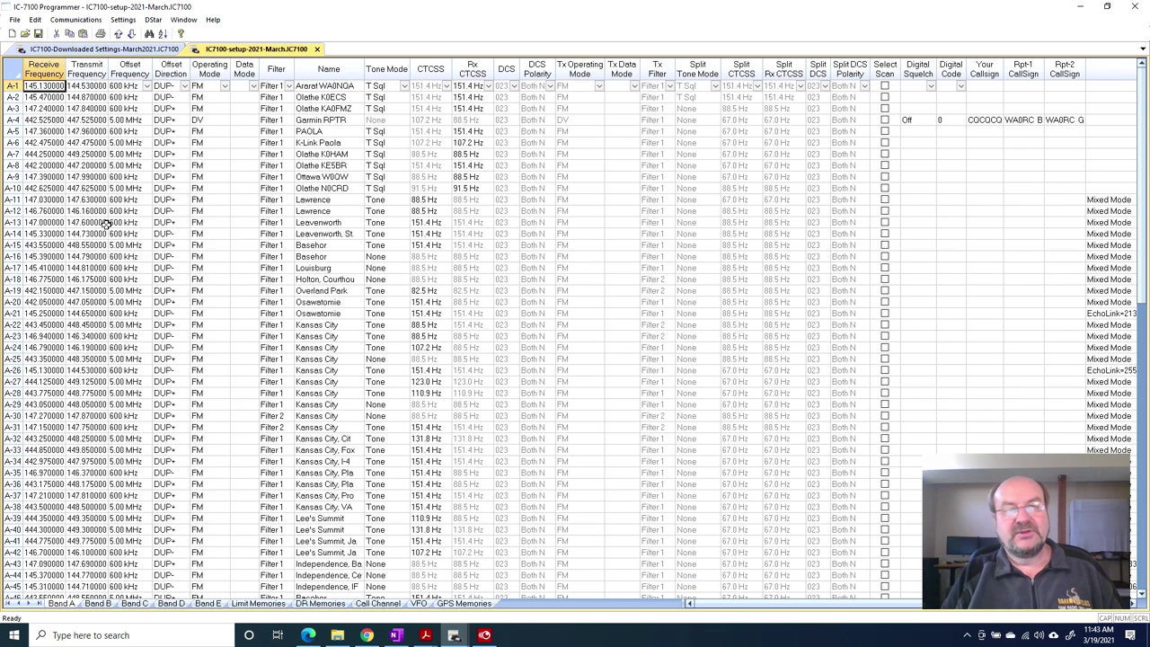
{"action": "scroll", "coordinate": [139, 180], "scroll_direction": "down", "scroll_amount": 10}
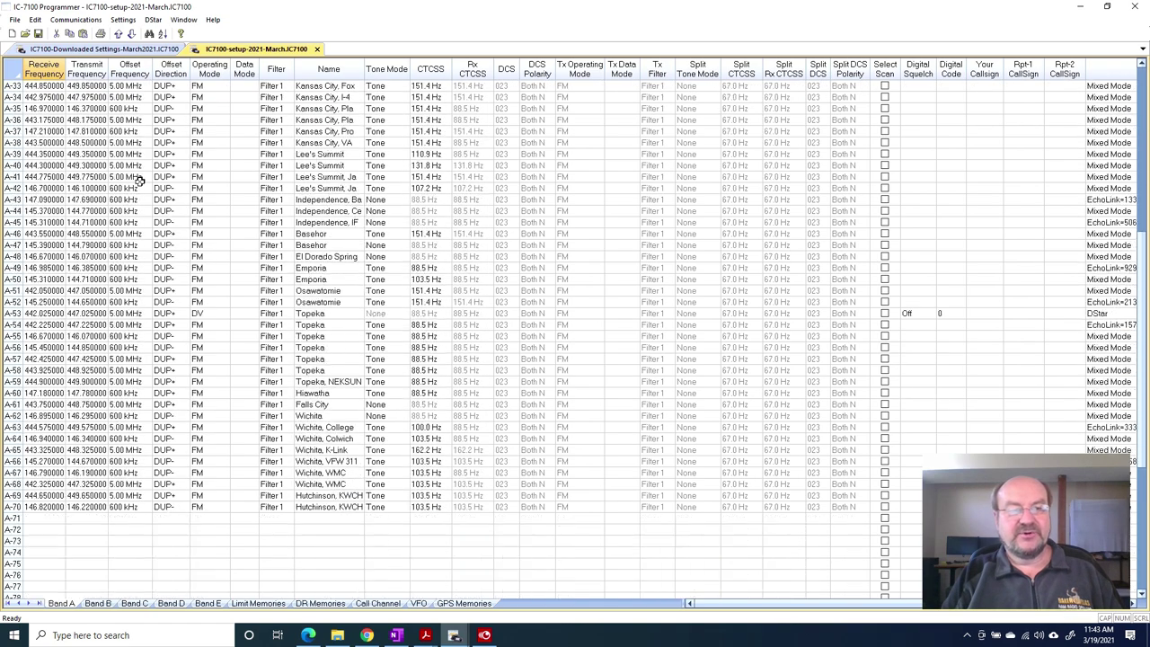
{"action": "scroll", "coordinate": [139, 180], "scroll_direction": "down", "scroll_amount": 7}
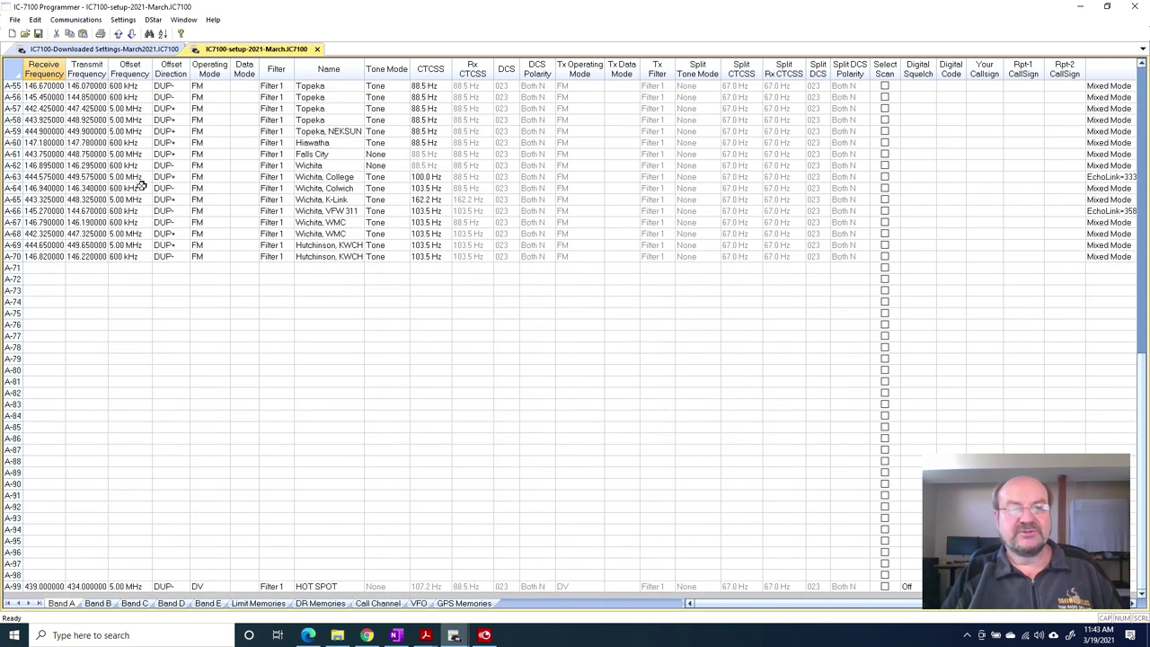
{"action": "scroll", "coordinate": [140, 186], "scroll_direction": "up", "scroll_amount": 17}
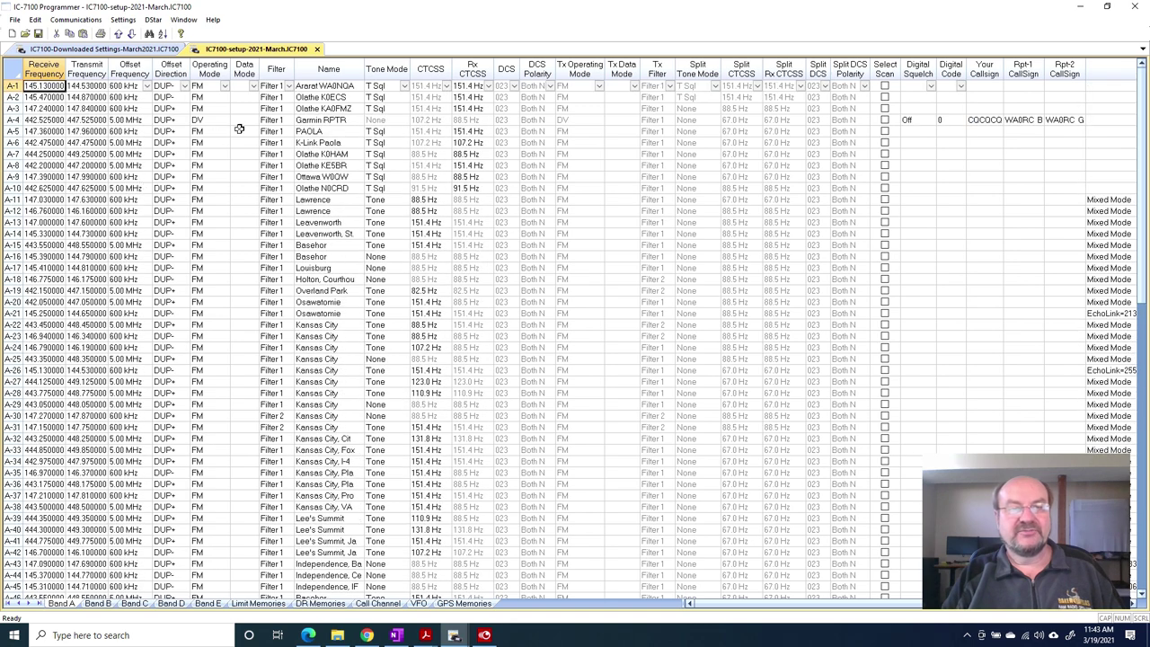
{"action": "left_click", "coordinate": [308, 84]}
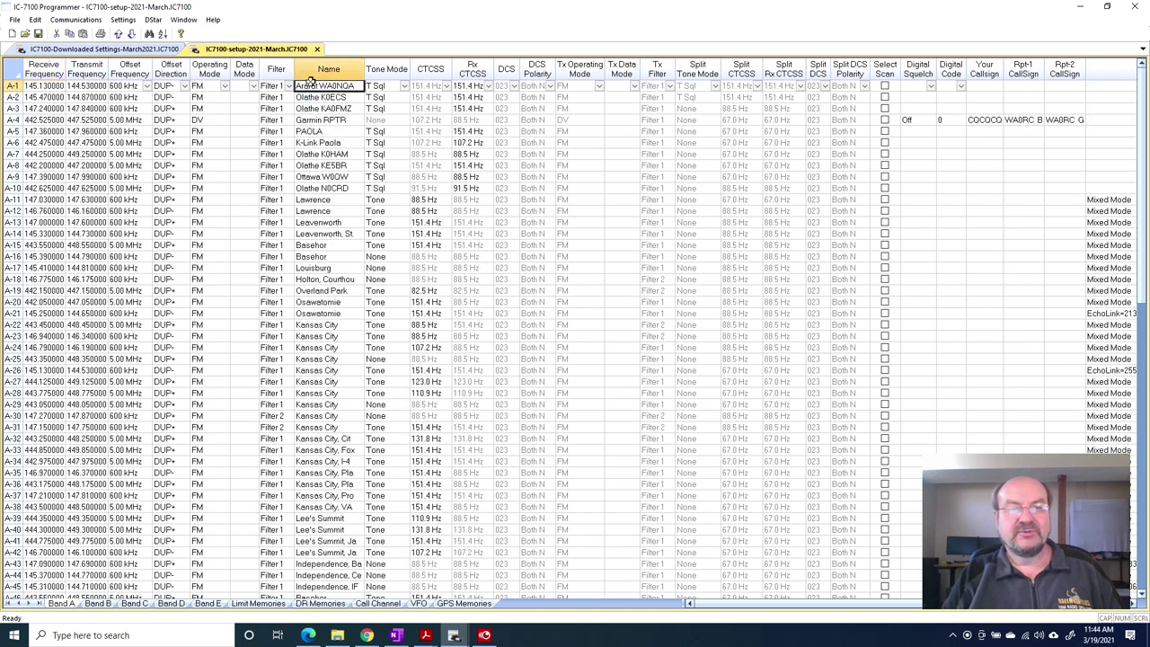
{"action": "left_click", "coordinate": [304, 165]}
{"action": "left_click", "coordinate": [304, 221]}
{"action": "left_click", "coordinate": [304, 270]}
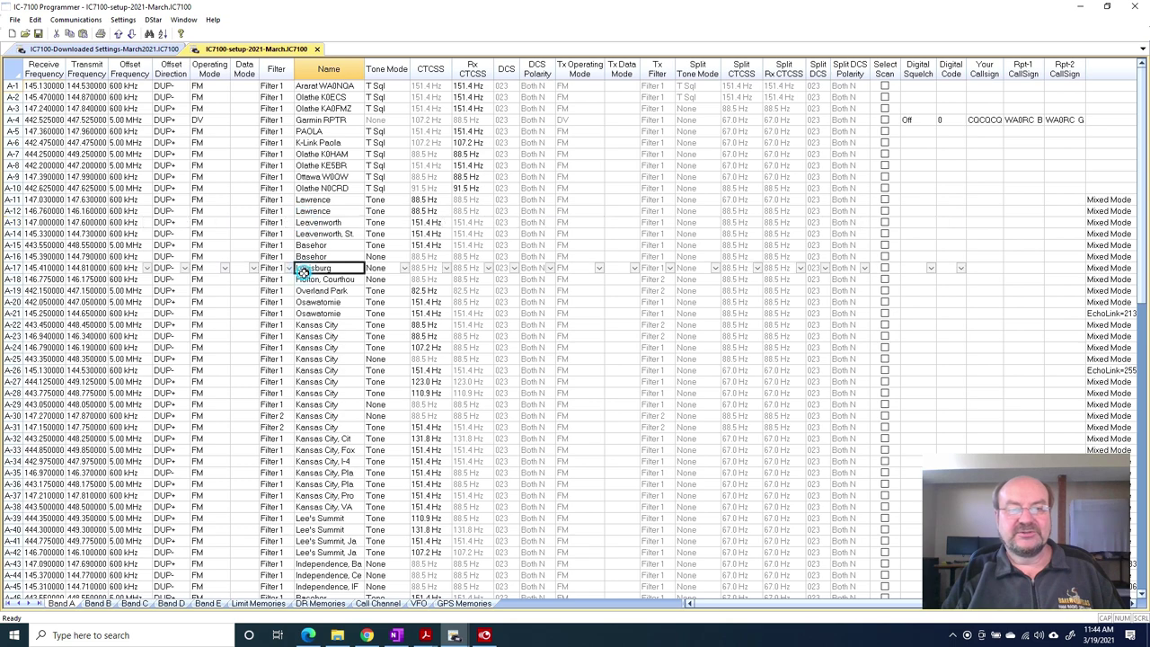
{"action": "left_click", "coordinate": [307, 324]}
{"action": "left_click", "coordinate": [304, 416]}
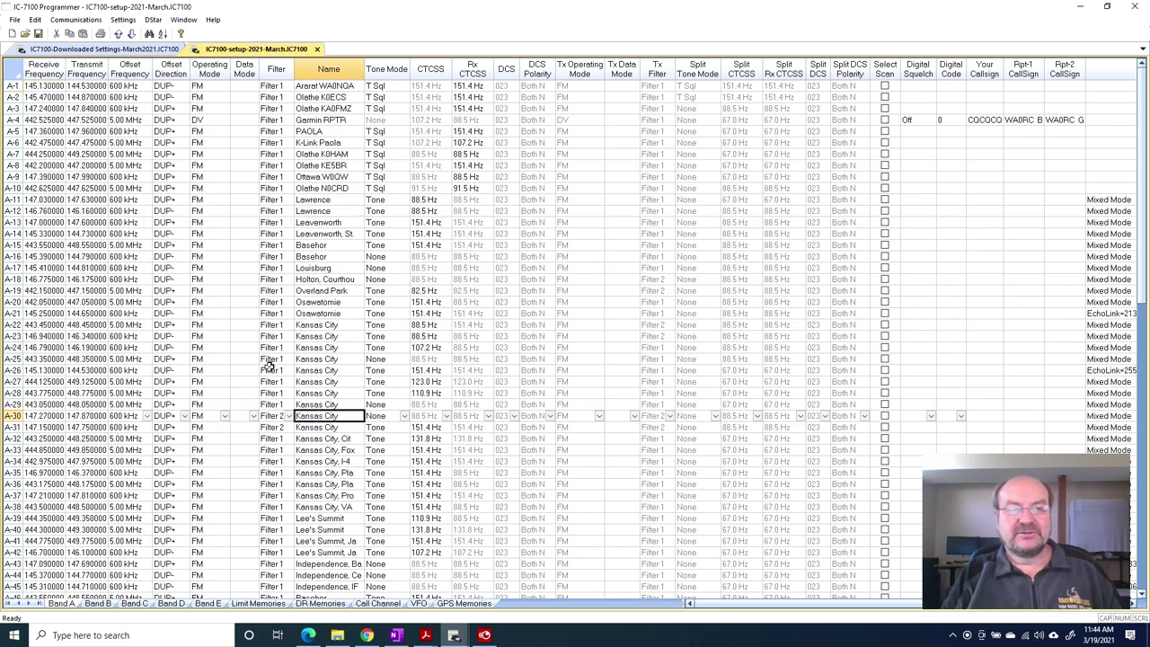
{"action": "scroll", "coordinate": [307, 297], "scroll_direction": "down", "scroll_amount": 1}
{"action": "scroll", "coordinate": [306, 294], "scroll_direction": "down", "scroll_amount": 7}
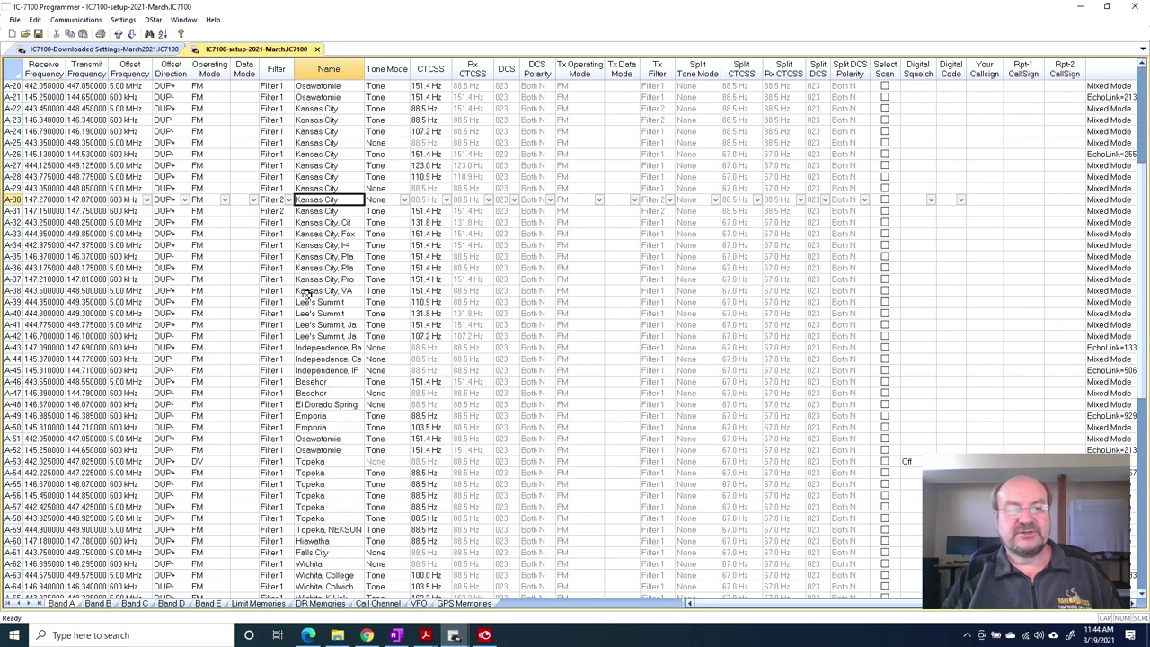
{"action": "scroll", "coordinate": [307, 293], "scroll_direction": "up", "scroll_amount": 8}
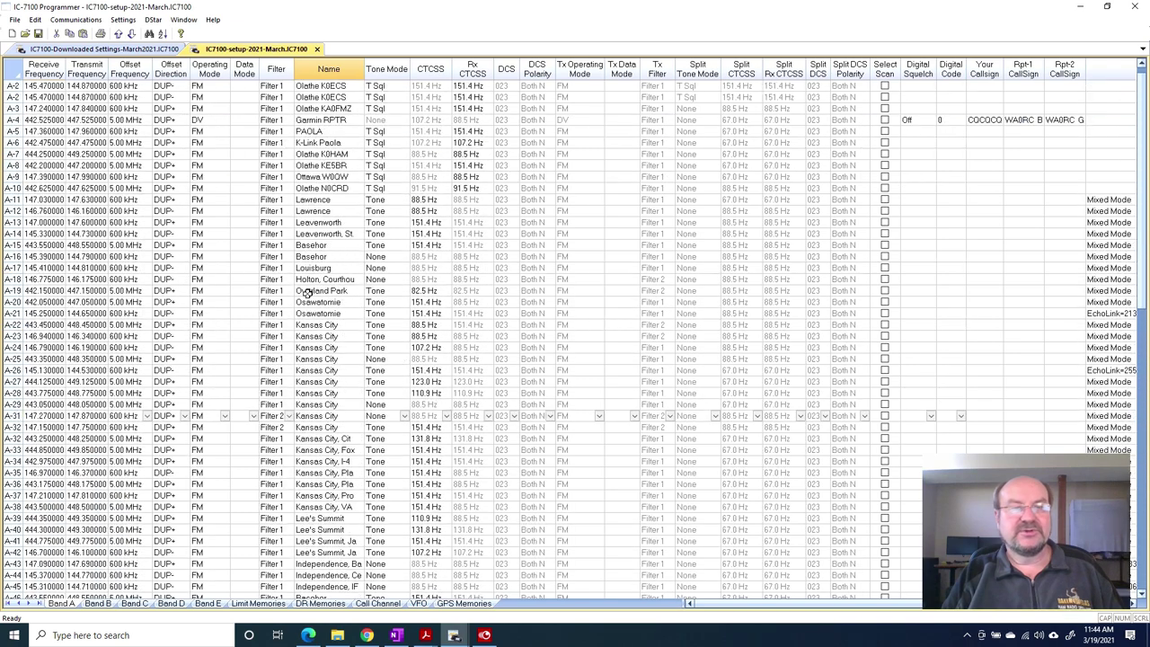
Review the setup file's Band B channels, then show Band D's WWV and WTWW stations.
{"action": "left_click", "coordinate": [97, 604]}
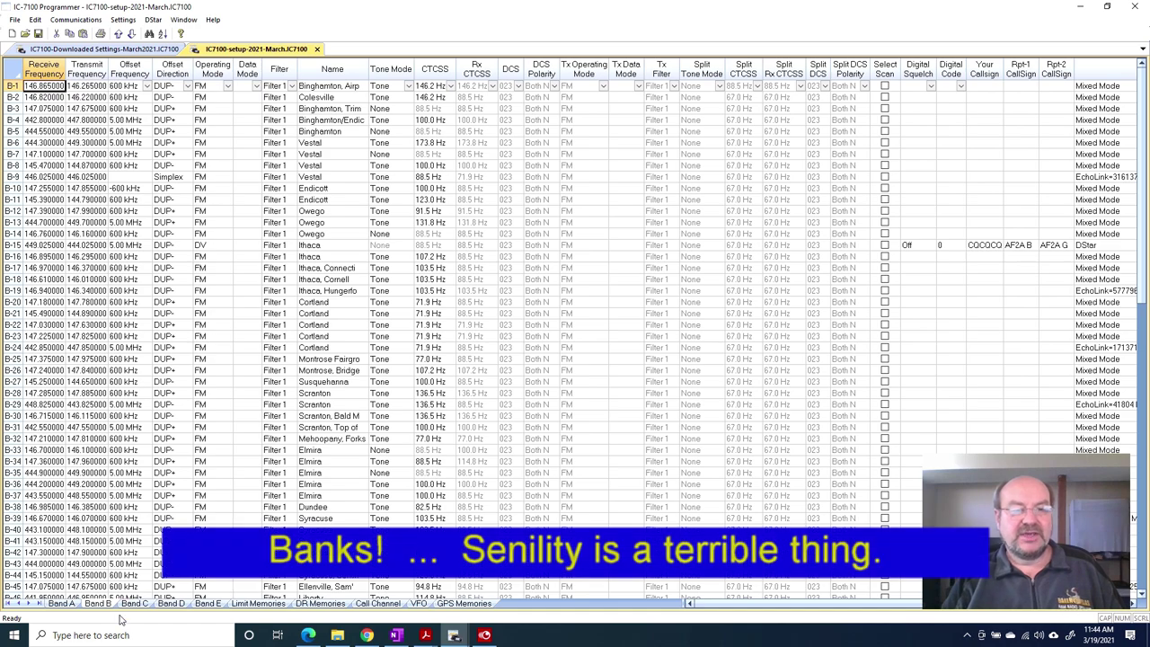
{"action": "scroll", "coordinate": [249, 186], "scroll_direction": "down", "scroll_amount": 8}
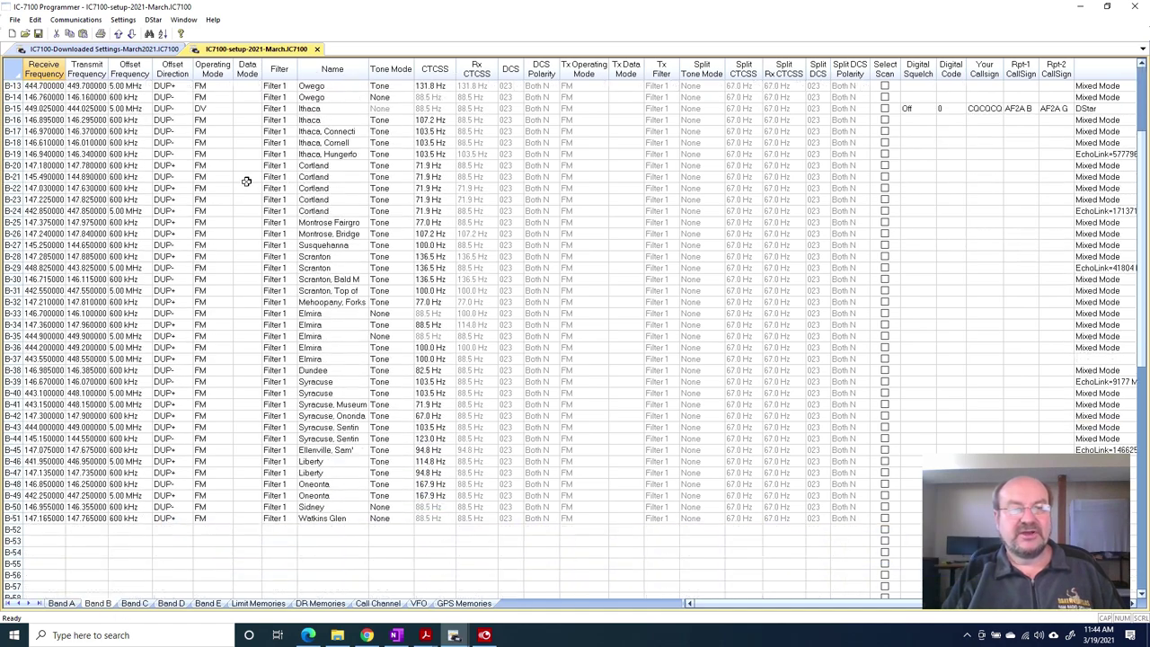
{"action": "scroll", "coordinate": [252, 193], "scroll_direction": "up", "scroll_amount": 8}
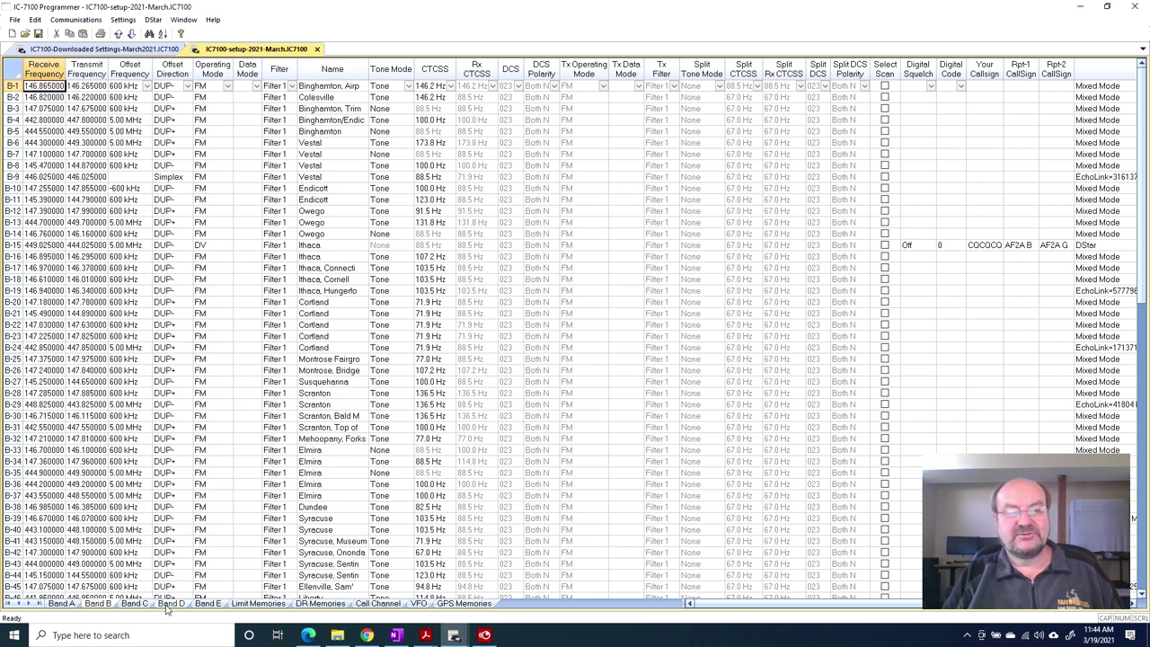
{"action": "left_click", "coordinate": [170, 603]}
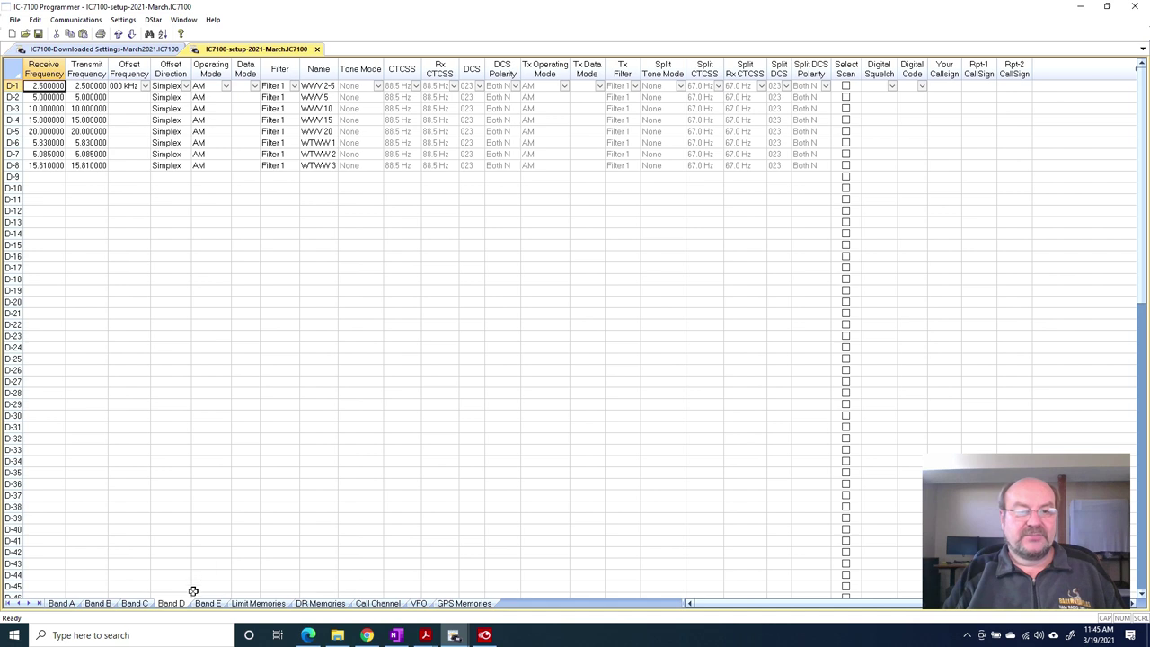
Look over the Band C channels, then bring up the Band B channel list.
{"action": "left_click", "coordinate": [135, 604]}
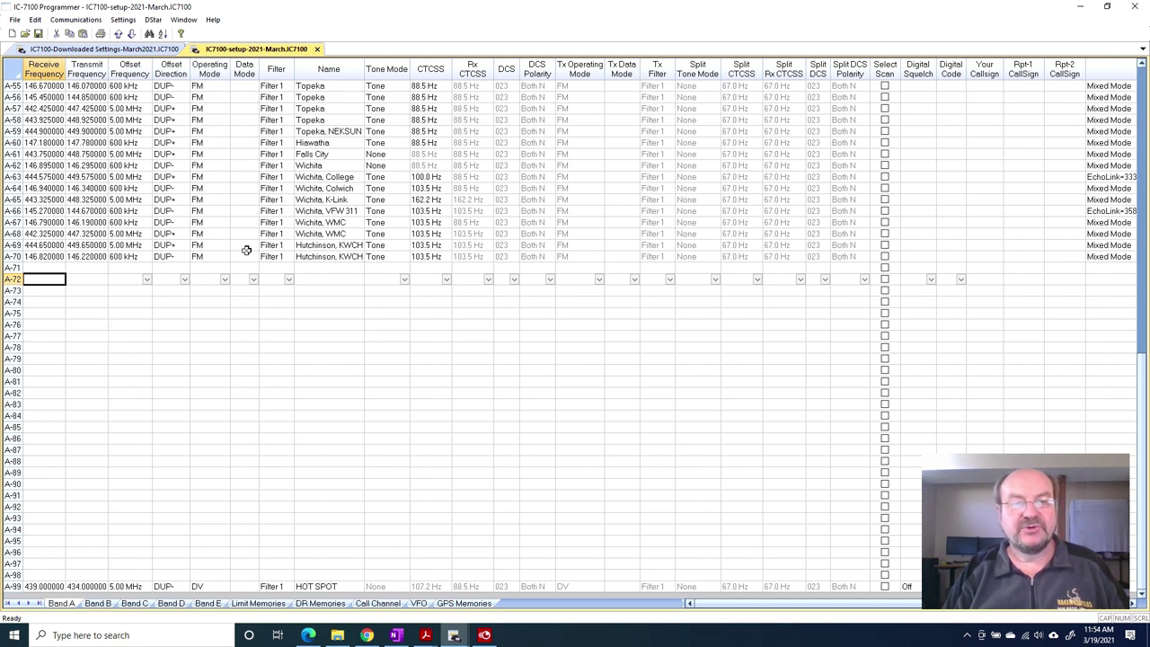
{"action": "left_click", "coordinate": [96, 604]}
Enter 146.520000 MHz as the receive frequency in the first empty Band B channel, B-52.
{"action": "scroll", "coordinate": [149, 481], "scroll_direction": "down", "scroll_amount": 4}
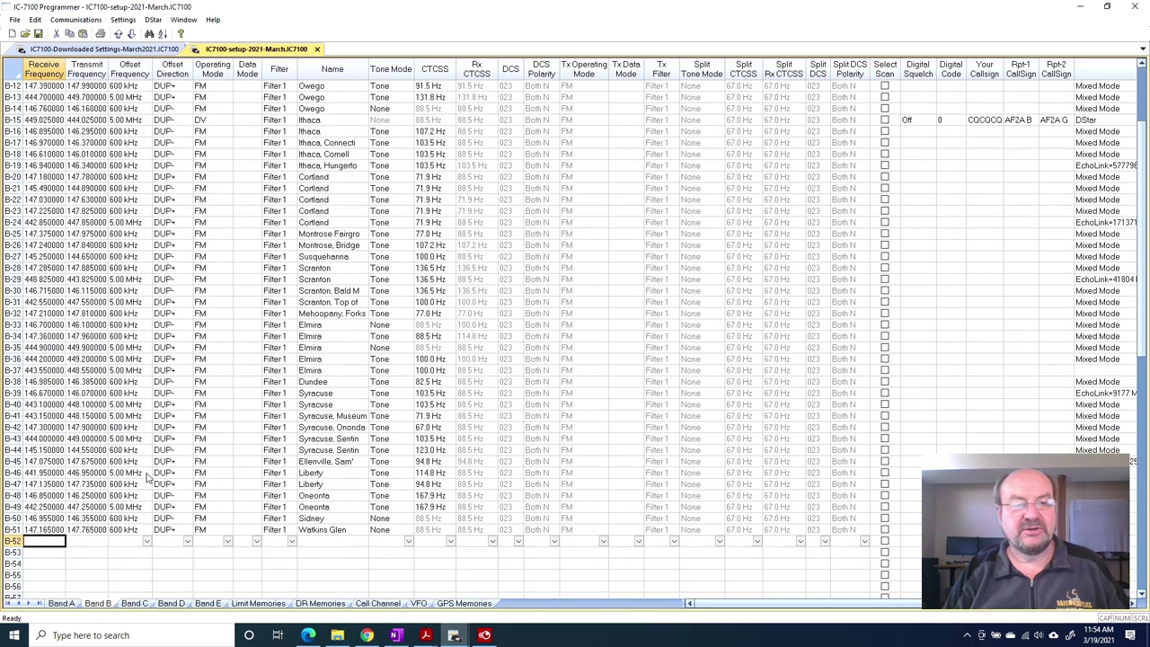
{"action": "scroll", "coordinate": [146, 477], "scroll_direction": "down", "scroll_amount": 10}
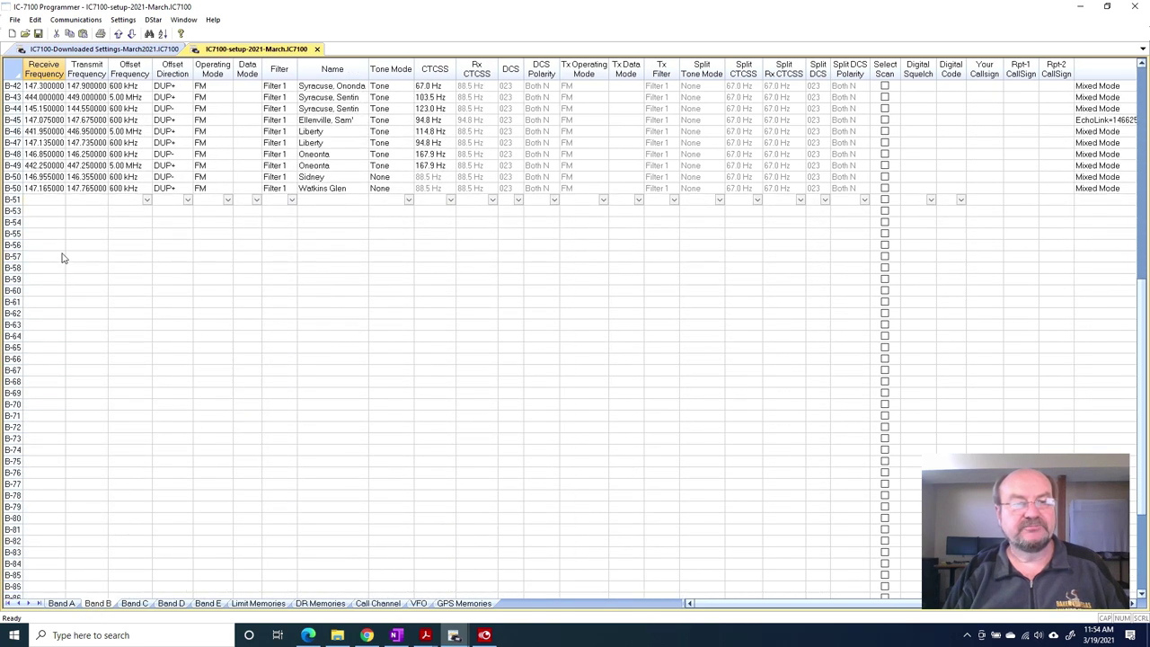
{"action": "scroll", "coordinate": [62, 235], "scroll_direction": "down", "scroll_amount": 1}
{"action": "scroll", "coordinate": [62, 235], "scroll_direction": "up", "scroll_amount": 2}
{"action": "left_click", "coordinate": [62, 227]}
{"action": "scroll", "coordinate": [63, 236], "scroll_direction": "down", "scroll_amount": 1}
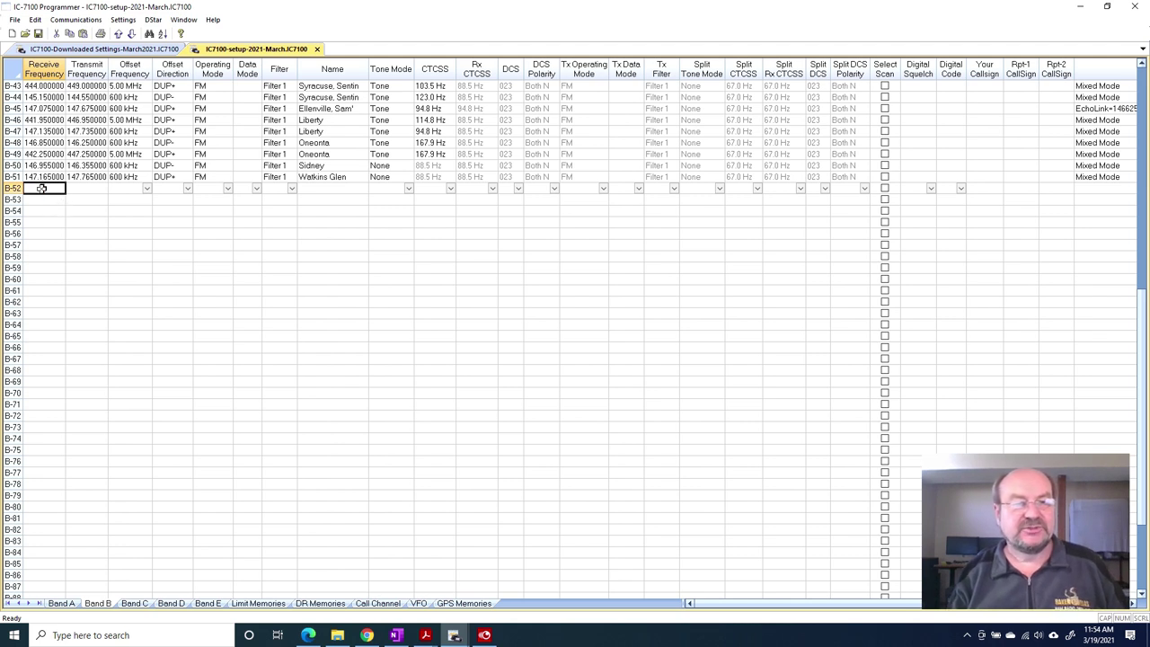
{"action": "type", "text": "1"}
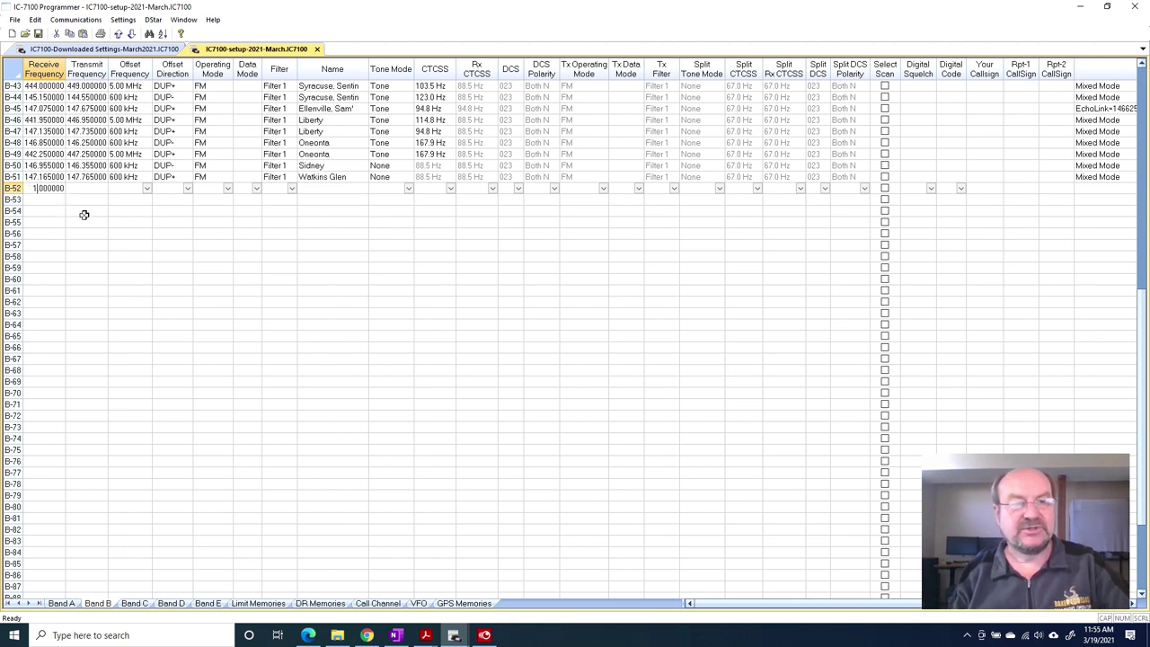
{"action": "type", "text": "46"}
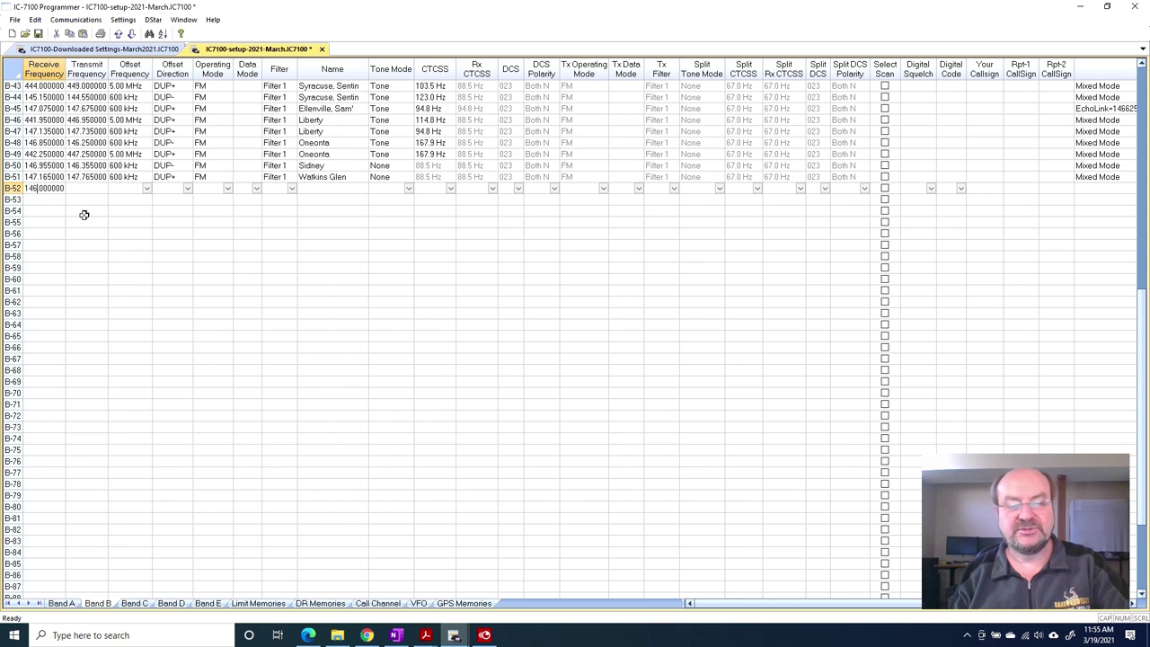
{"action": "type", "text": "."}
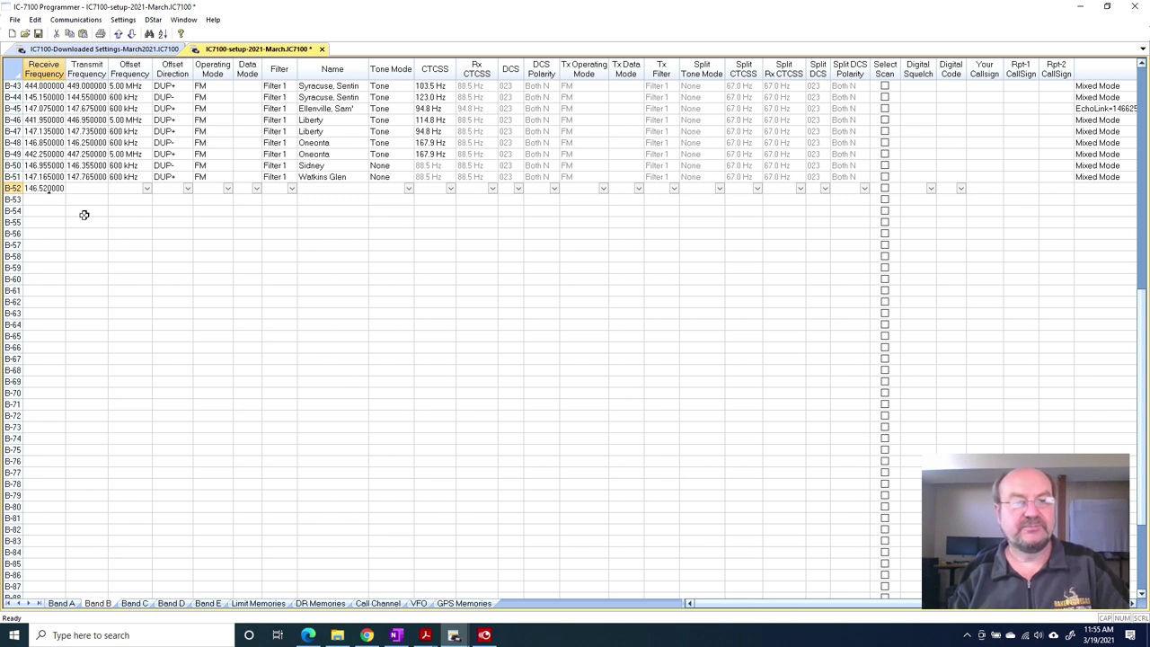
{"action": "key", "text": "Tab"}
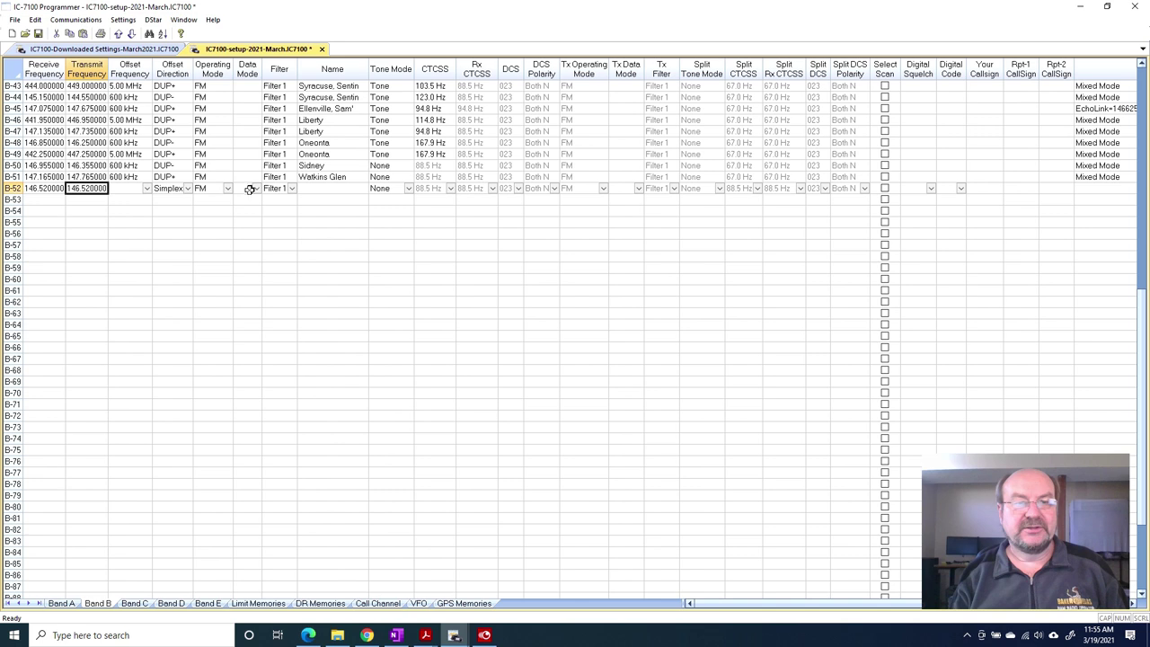
Leave Data Mode blank and name channel B-52 '52 Simplex'.
{"action": "left_click", "coordinate": [256, 189]}
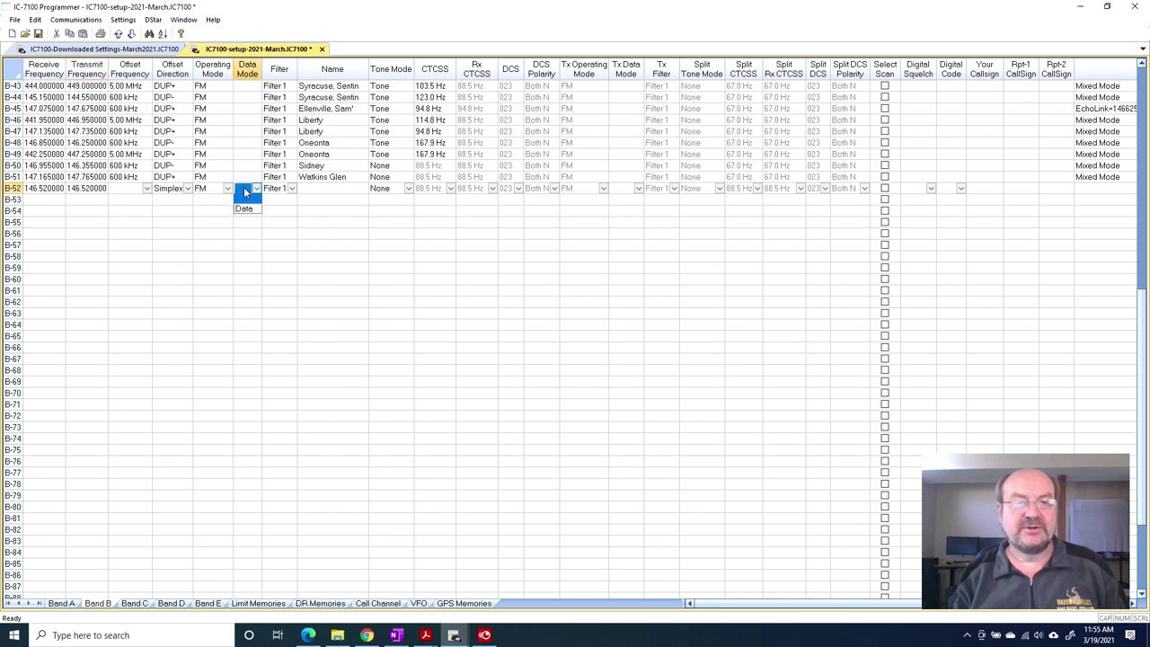
{"action": "key", "text": "Tab"}
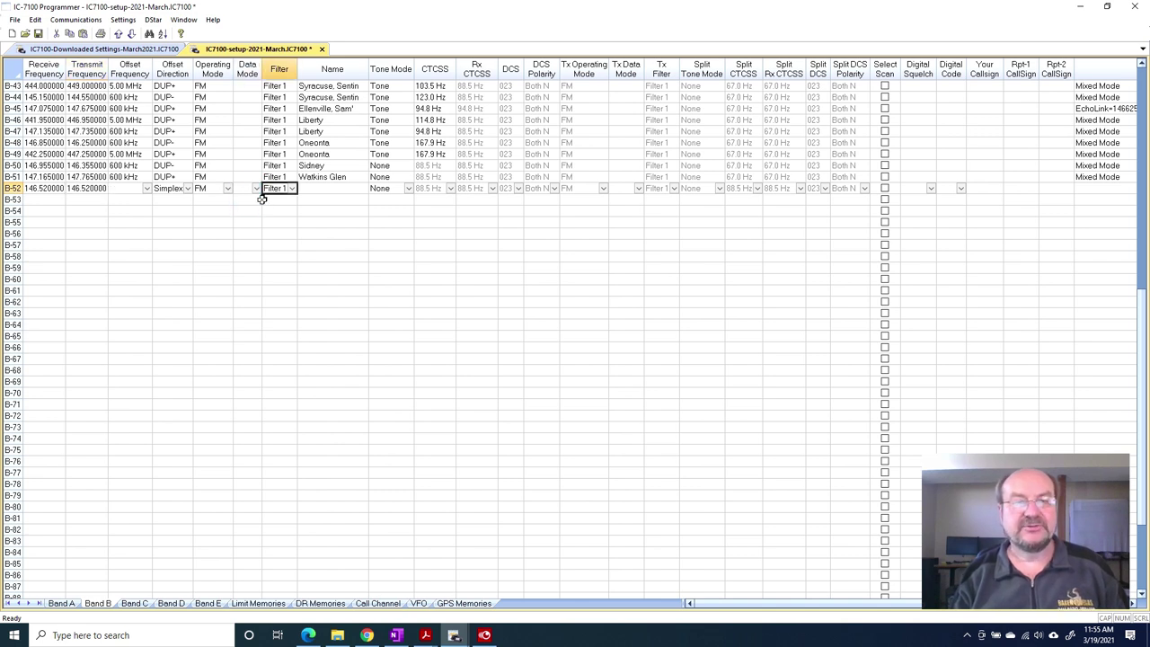
{"action": "left_click", "coordinate": [317, 187]}
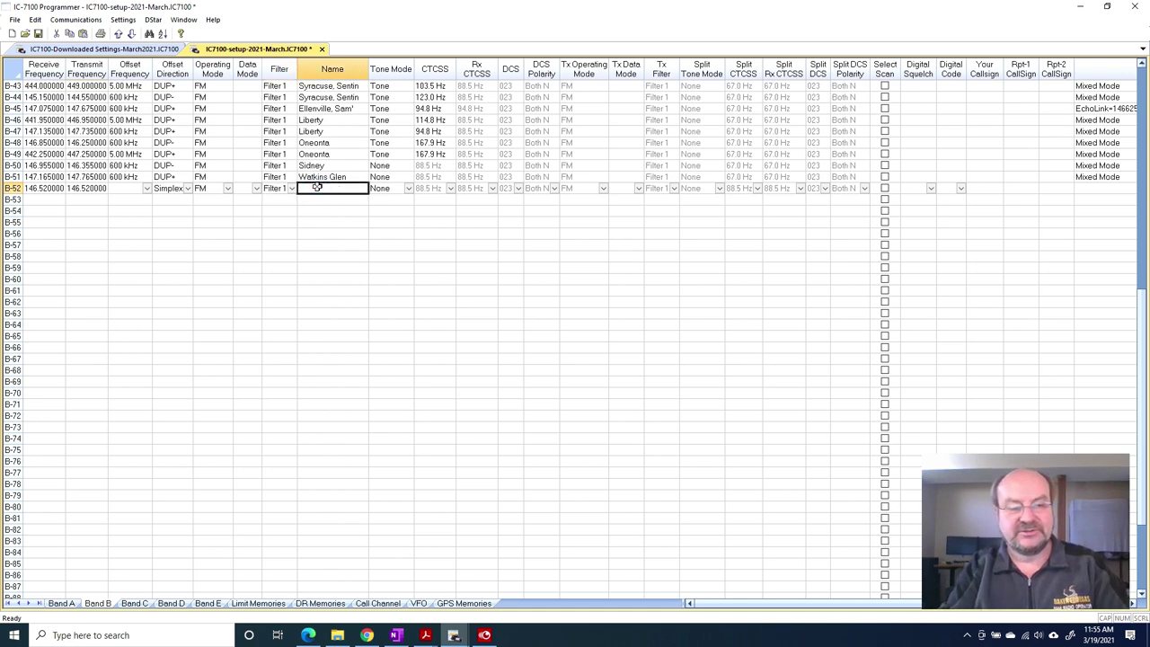
{"action": "type", "text": "52"}
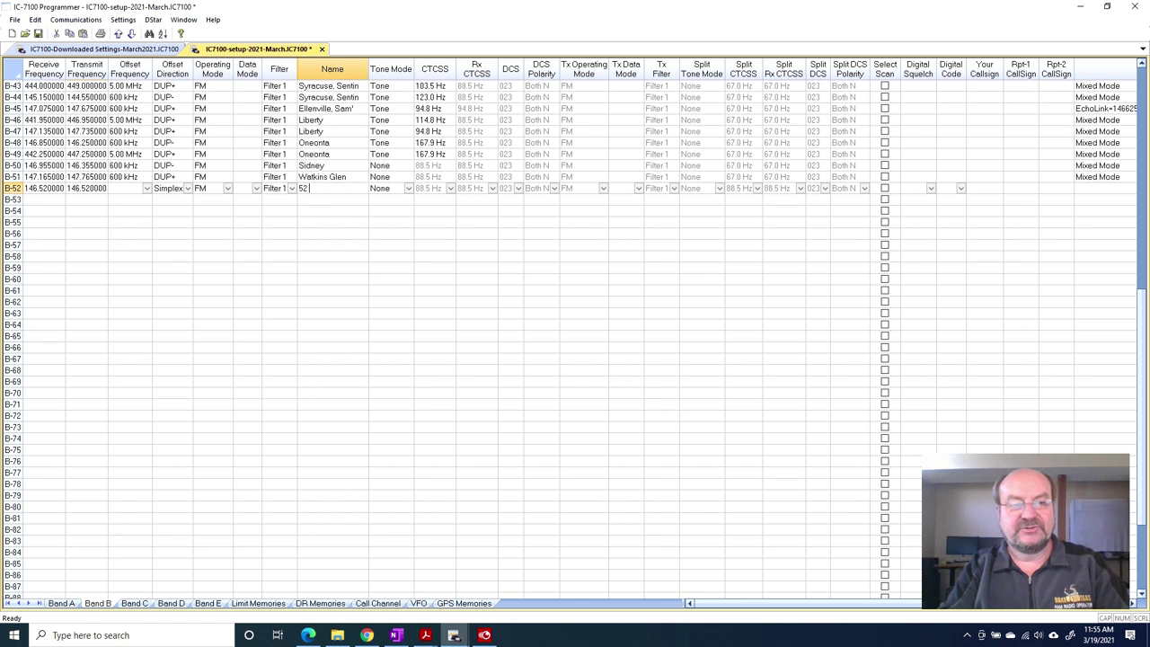
{"action": "type", "text": " Simplex"}
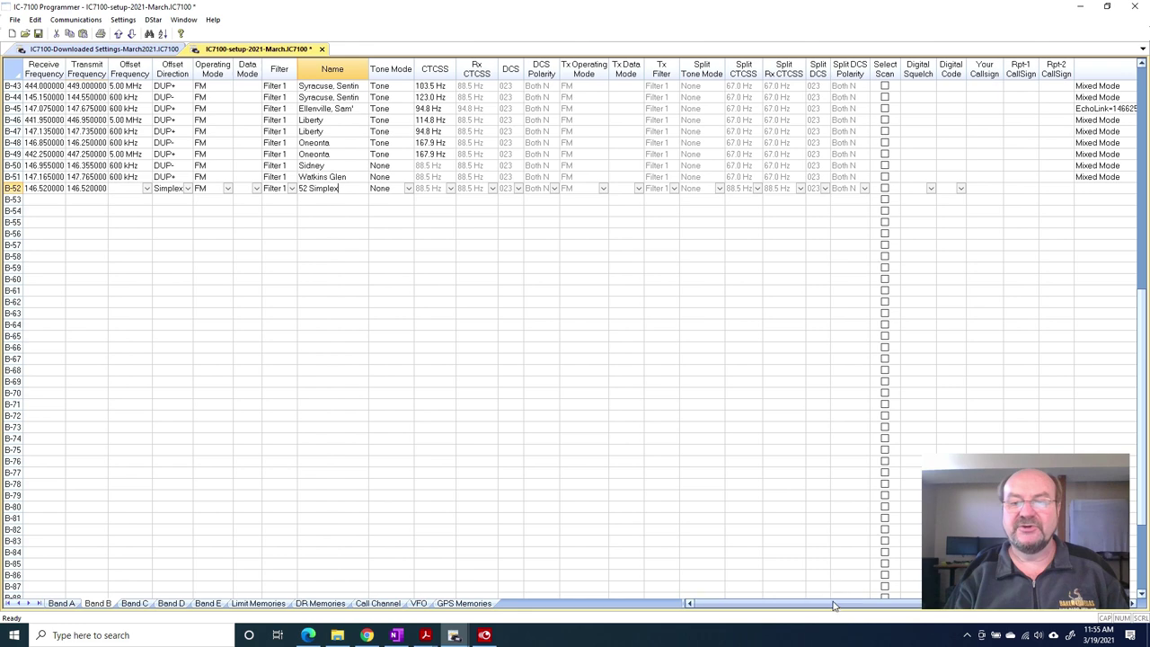
Scroll right to the Comment column and select channel B-52's empty Comment cell.
{"action": "left_click_drag", "start_coordinate": [834, 608], "coordinate": [873, 617]}
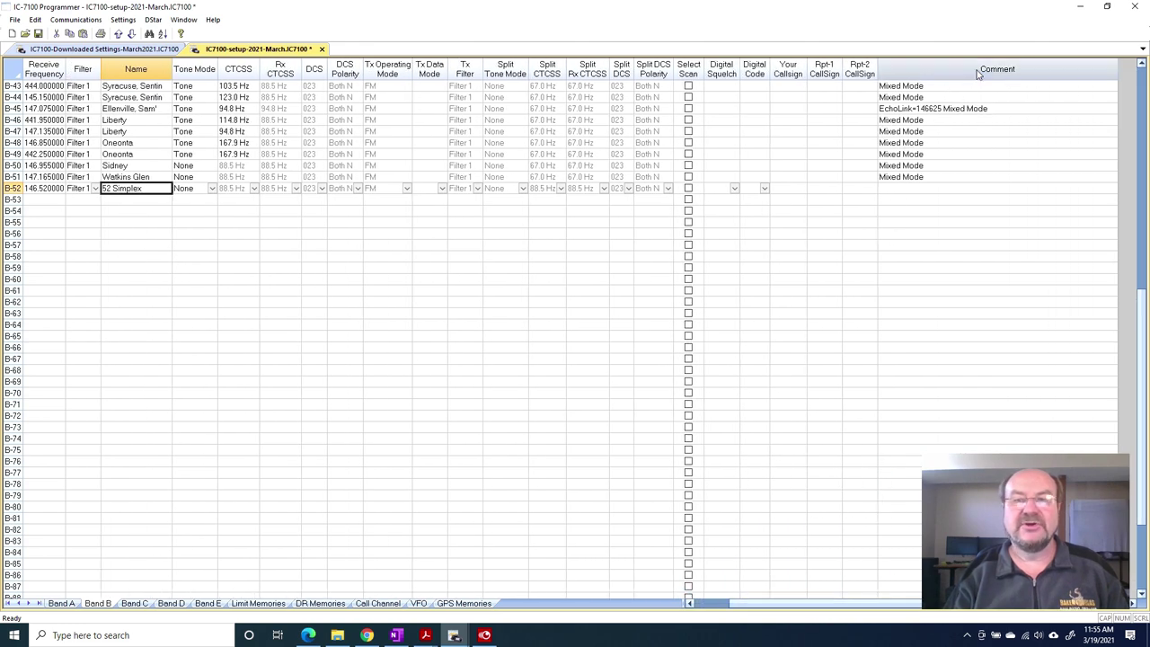
{"action": "left_click", "coordinate": [888, 187]}
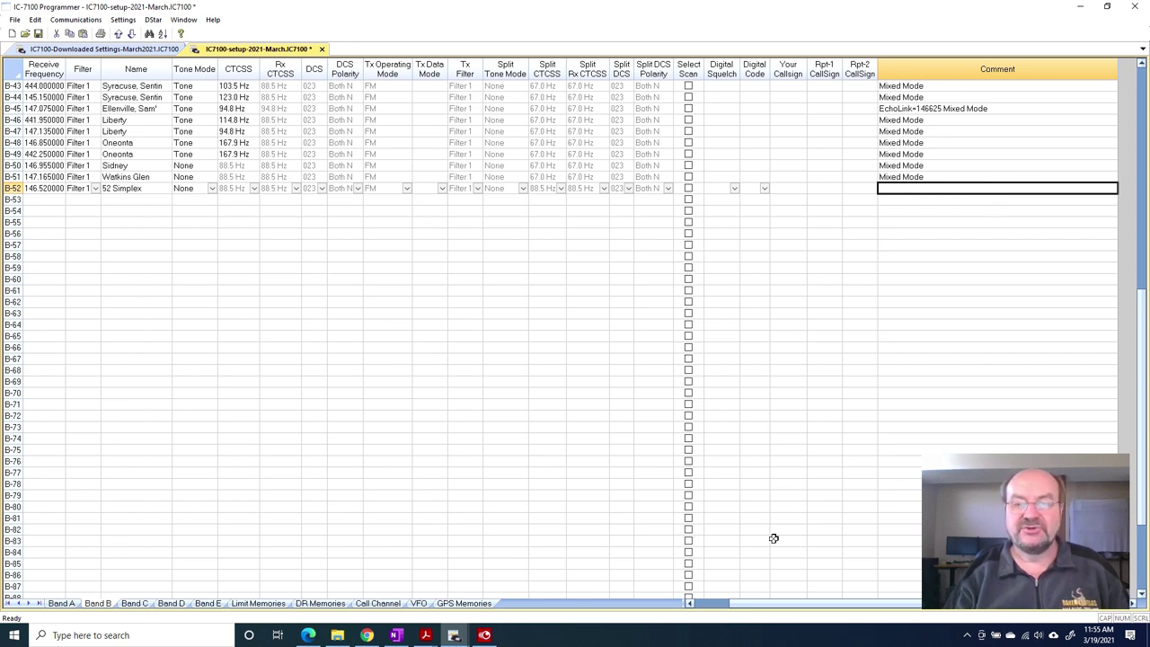
{"action": "left_click_drag", "start_coordinate": [779, 609], "coordinate": [734, 610]}
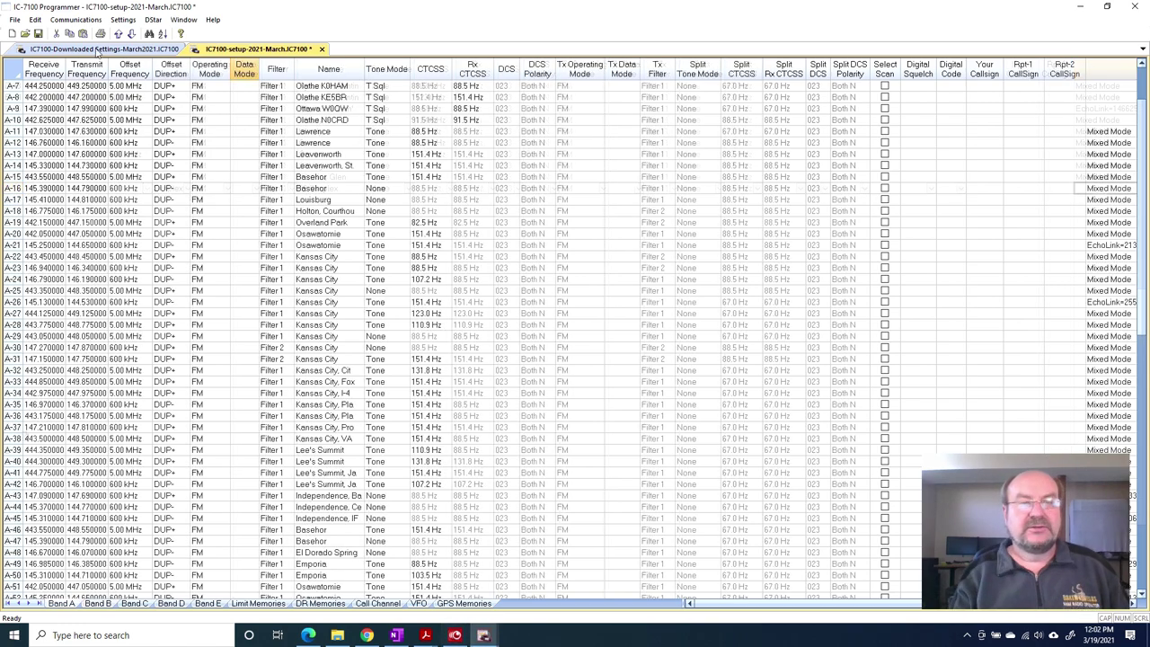
Show the IC7100-Downloaded Settings-March2021 file with its Band A repeaters A-1–A-21.
{"action": "left_click", "coordinate": [94, 49]}
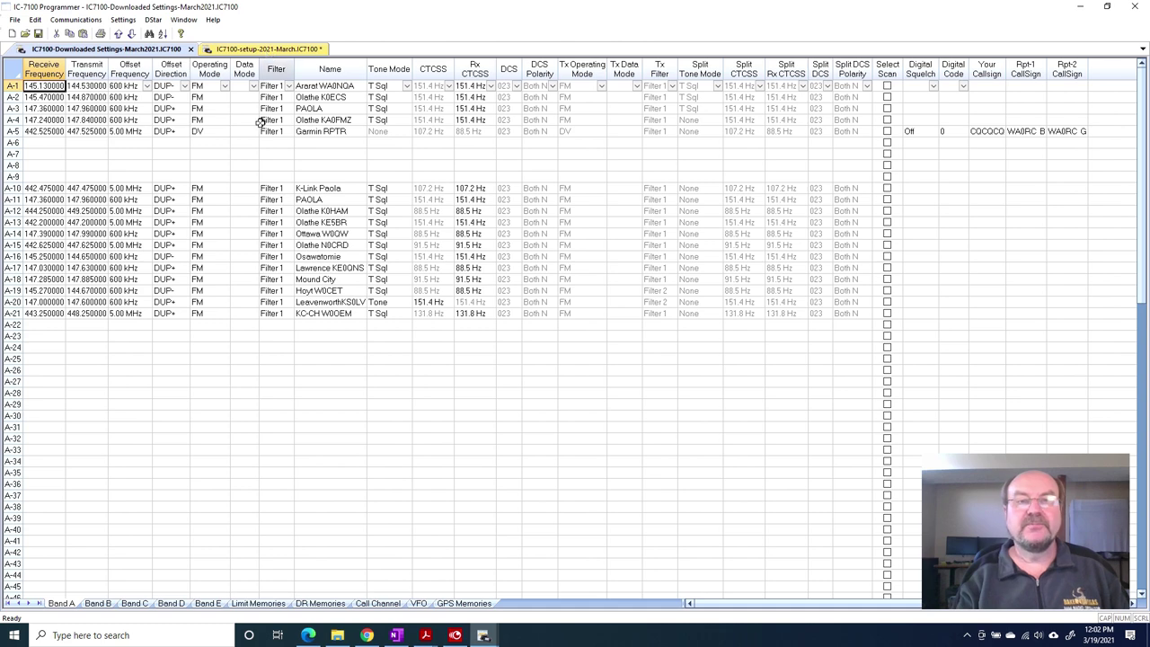
Copy row A-19, the Hoyt repeater (145.270000, DUP-, 88.5 Hz), to the clipboard.
{"action": "left_click", "coordinate": [14, 290]}
{"action": "left_click", "coordinate": [14, 290]}
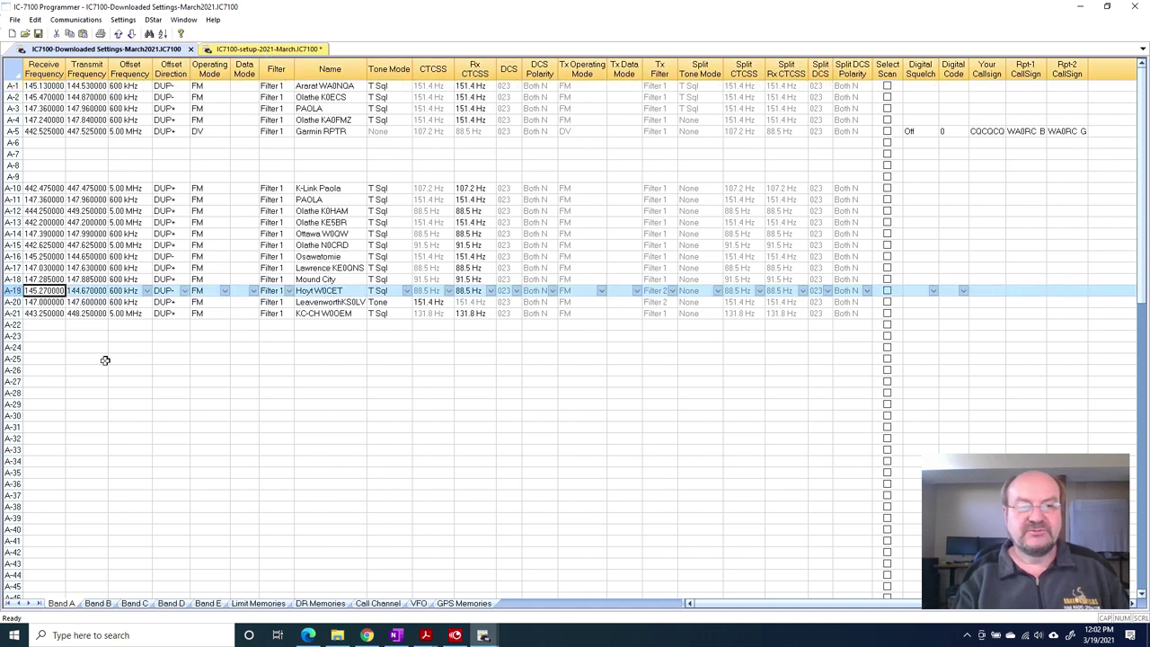
{"action": "left_click", "coordinate": [70, 36]}
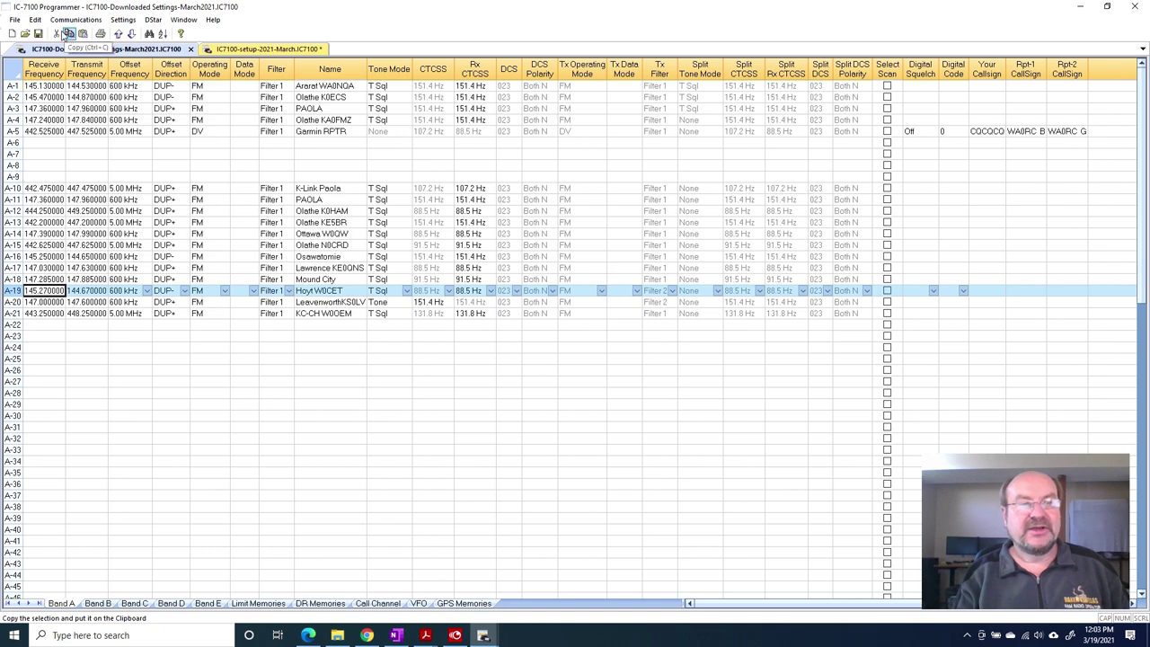
{"action": "left_click", "coordinate": [35, 19]}
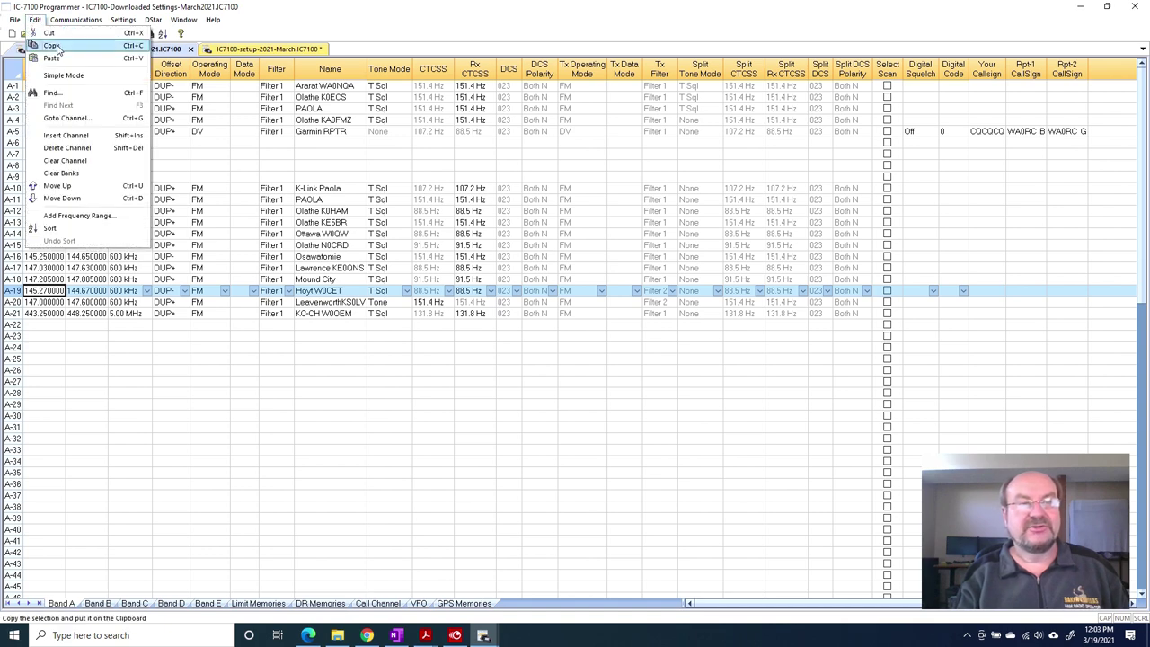
{"action": "left_click", "coordinate": [77, 346]}
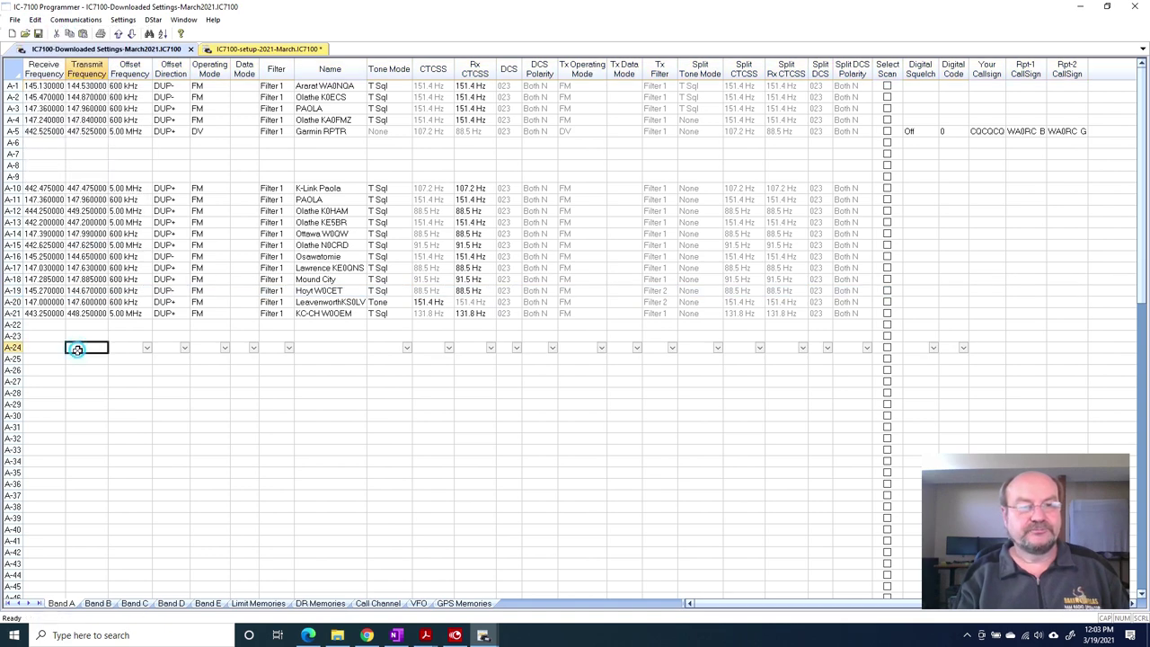
{"action": "left_click", "coordinate": [43, 290]}
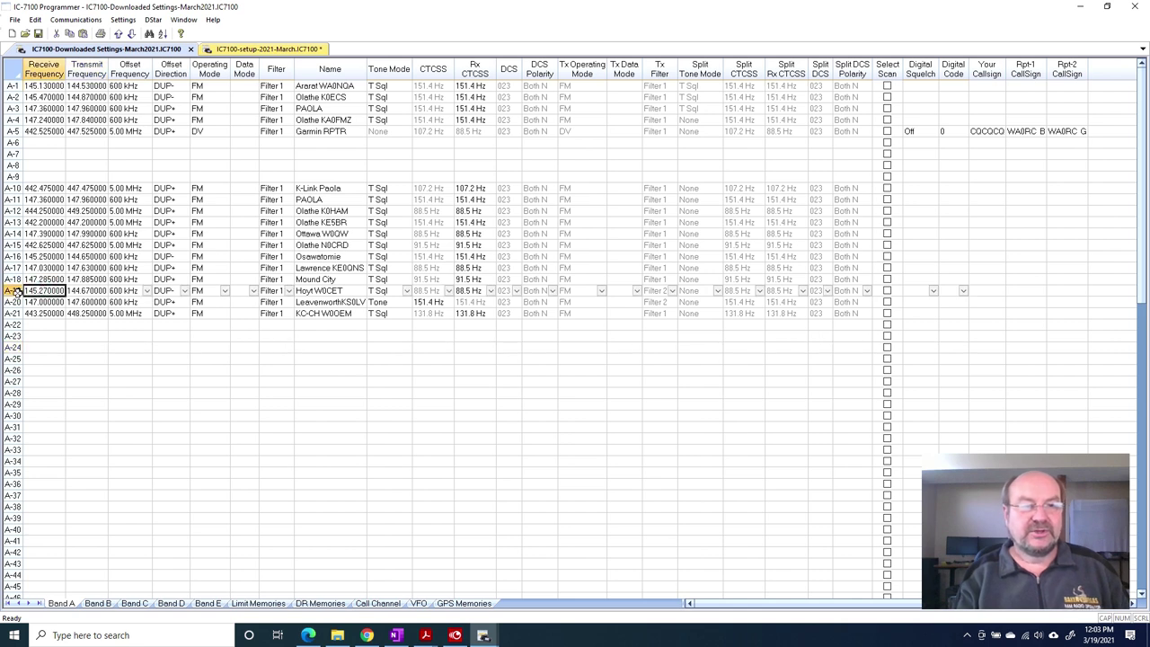
{"action": "right_click", "coordinate": [17, 293]}
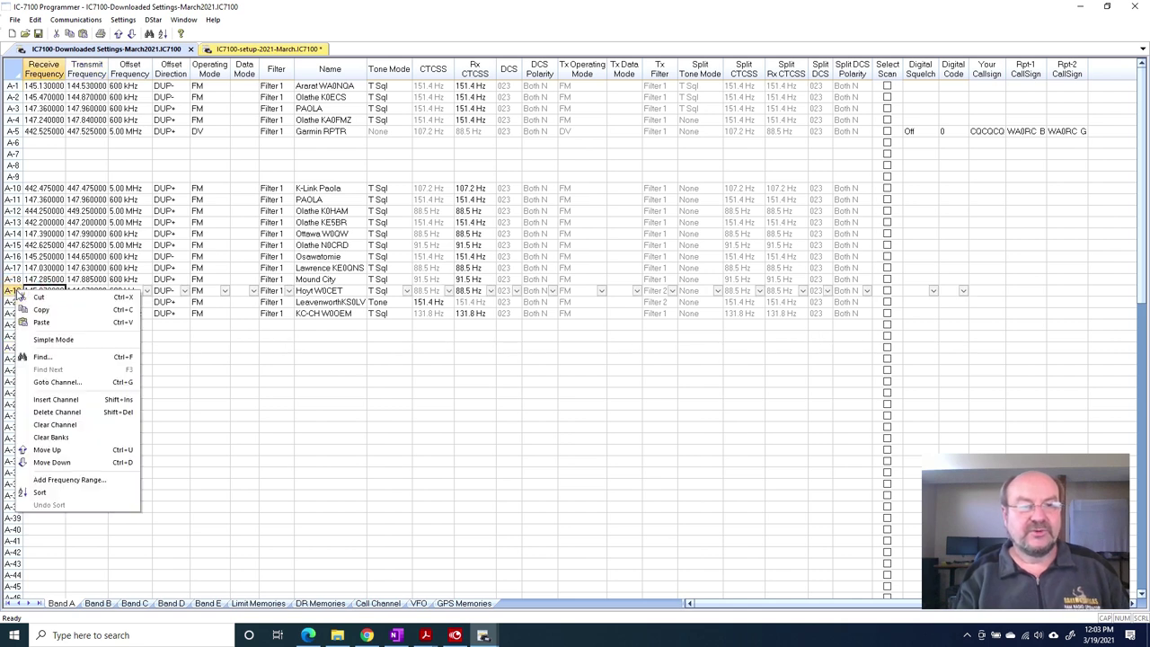
{"action": "left_click", "coordinate": [41, 311]}
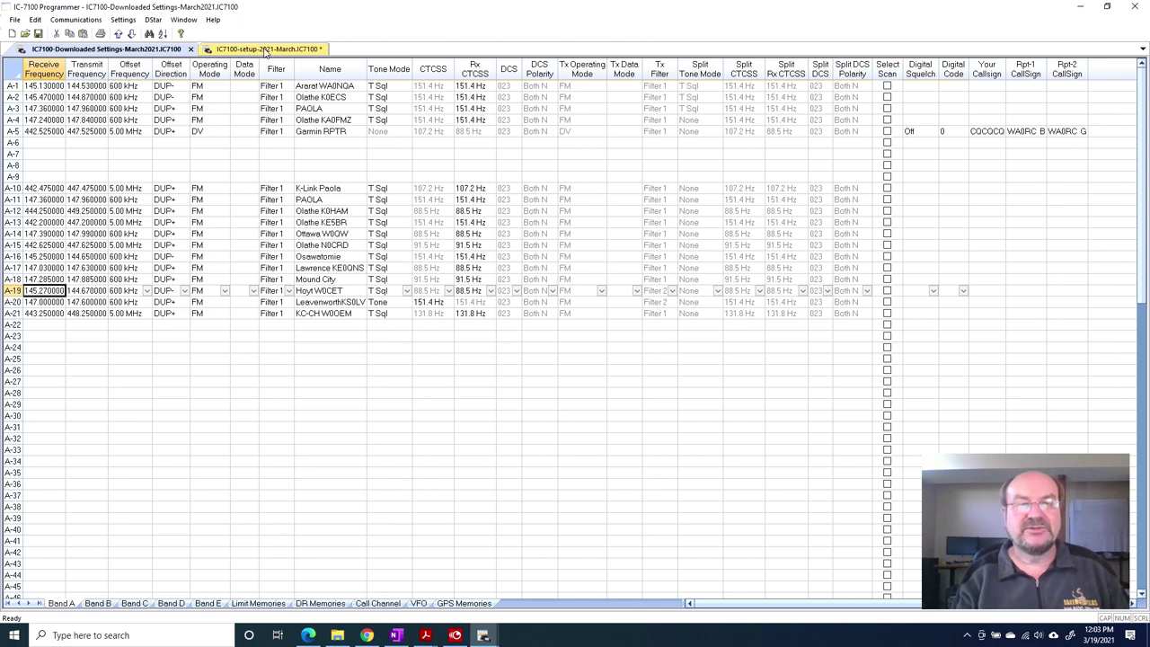
Switch to the IC7100-setup-2021-March file and look through its Band A list.
{"action": "left_click", "coordinate": [266, 49]}
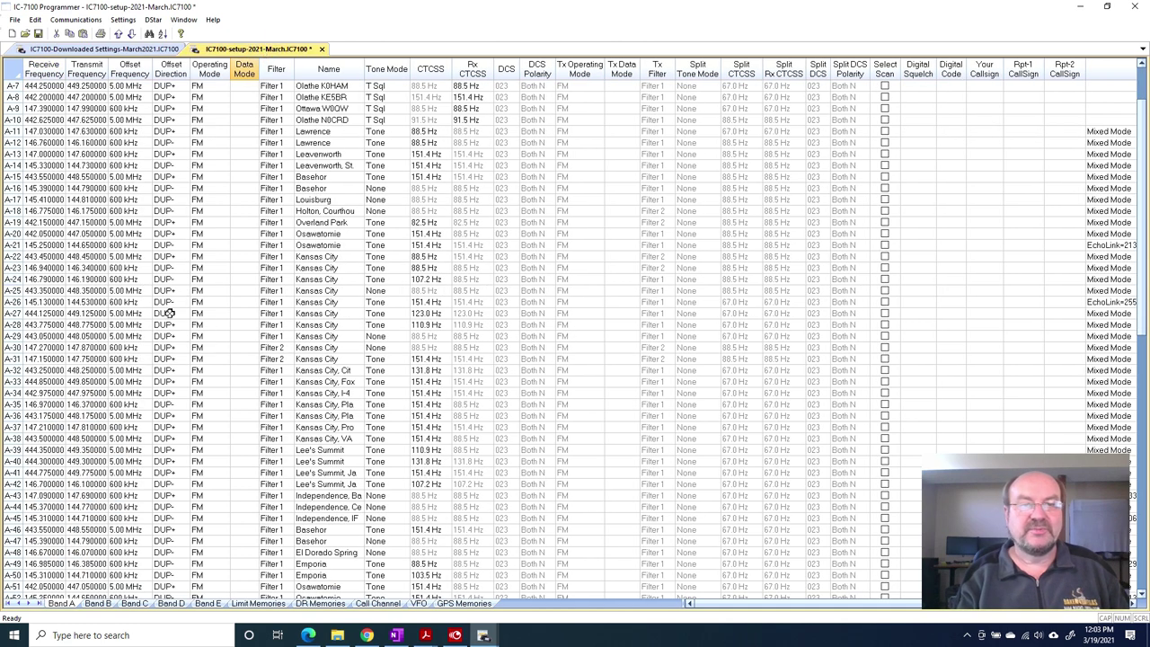
{"action": "scroll", "coordinate": [266, 251], "scroll_direction": "down", "scroll_amount": 8}
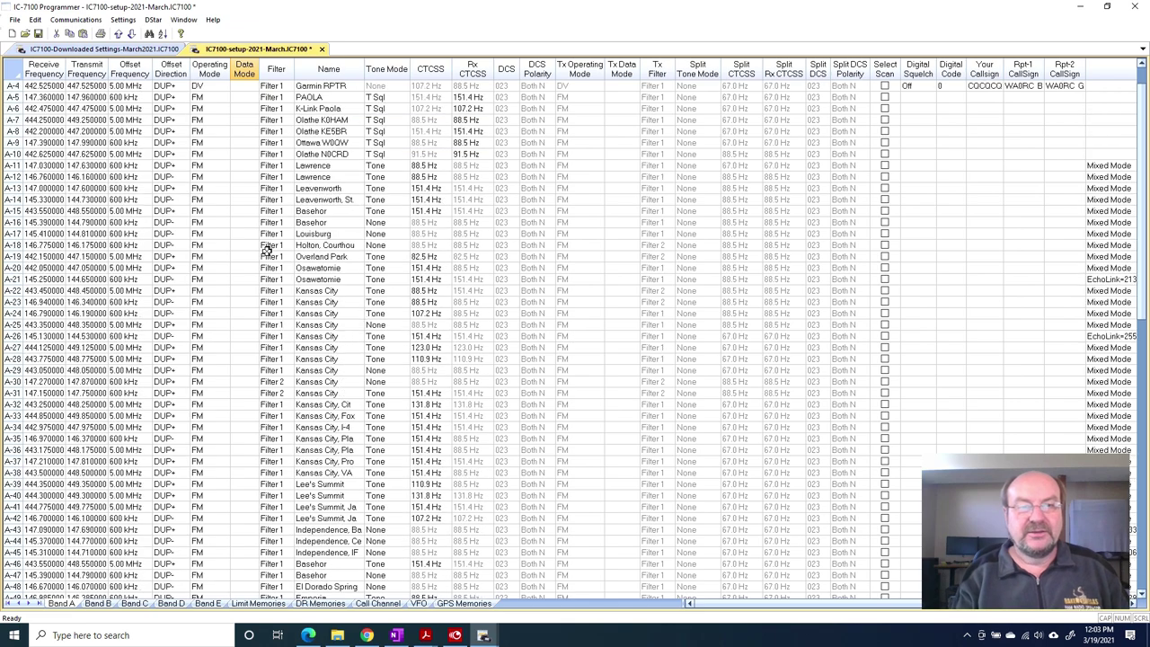
{"action": "scroll", "coordinate": [266, 258], "scroll_direction": "down", "scroll_amount": 3}
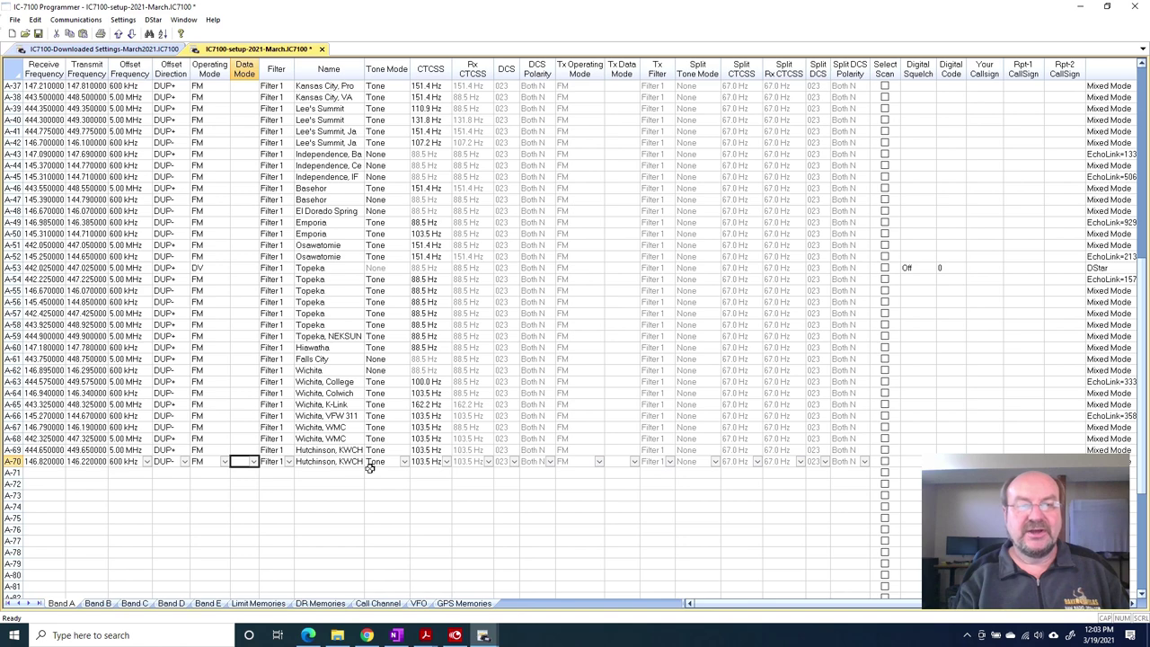
{"action": "scroll", "coordinate": [310, 269], "scroll_direction": "up", "scroll_amount": 6}
{"action": "scroll", "coordinate": [323, 144], "scroll_direction": "up", "scroll_amount": 5}
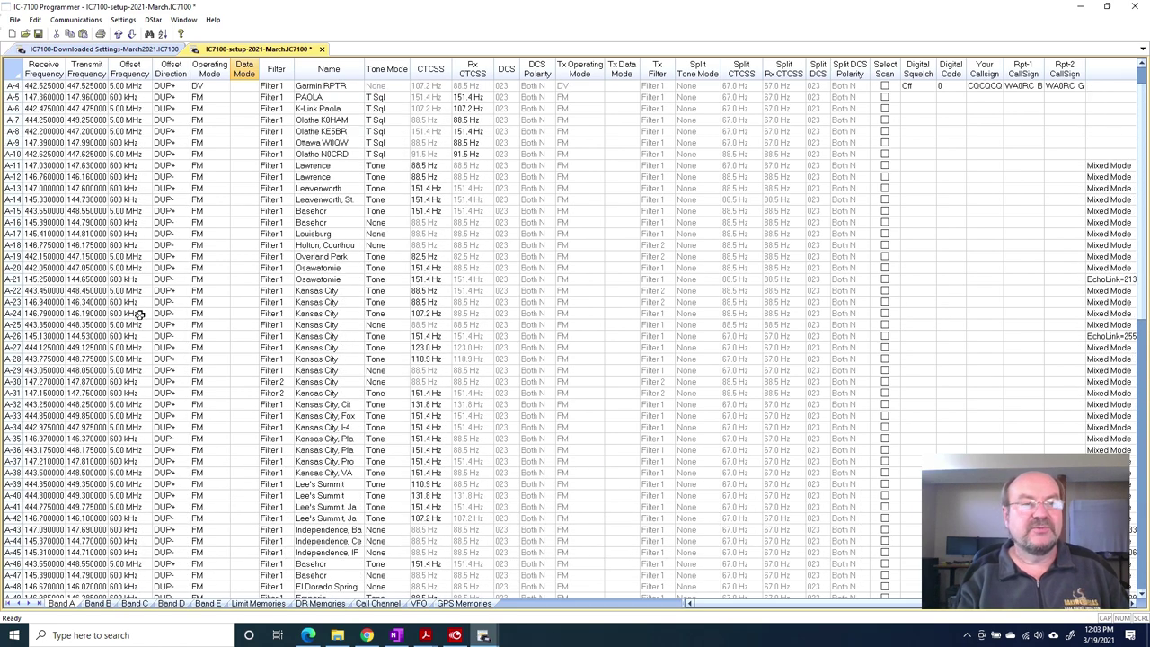
Select channels from A-13 onward and Move Down one slot, leaving A-13 empty.
{"action": "left_click", "coordinate": [17, 189]}
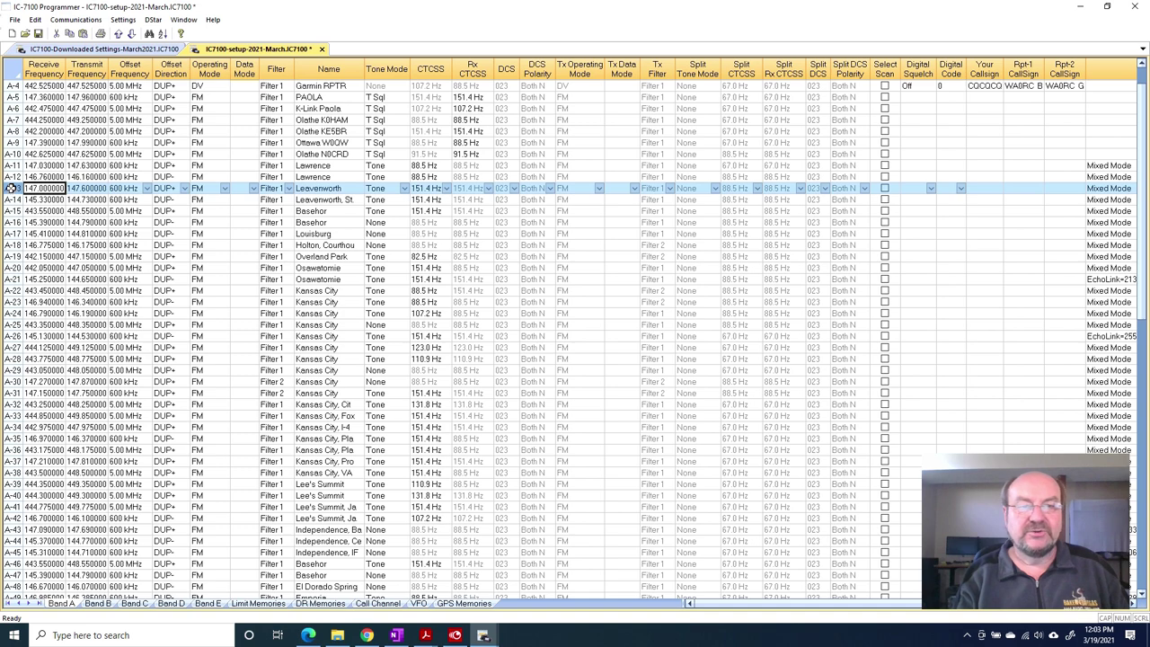
{"action": "scroll", "coordinate": [253, 308], "scroll_direction": "down", "scroll_amount": 3}
{"action": "scroll", "coordinate": [253, 307], "scroll_direction": "up", "scroll_amount": 1}
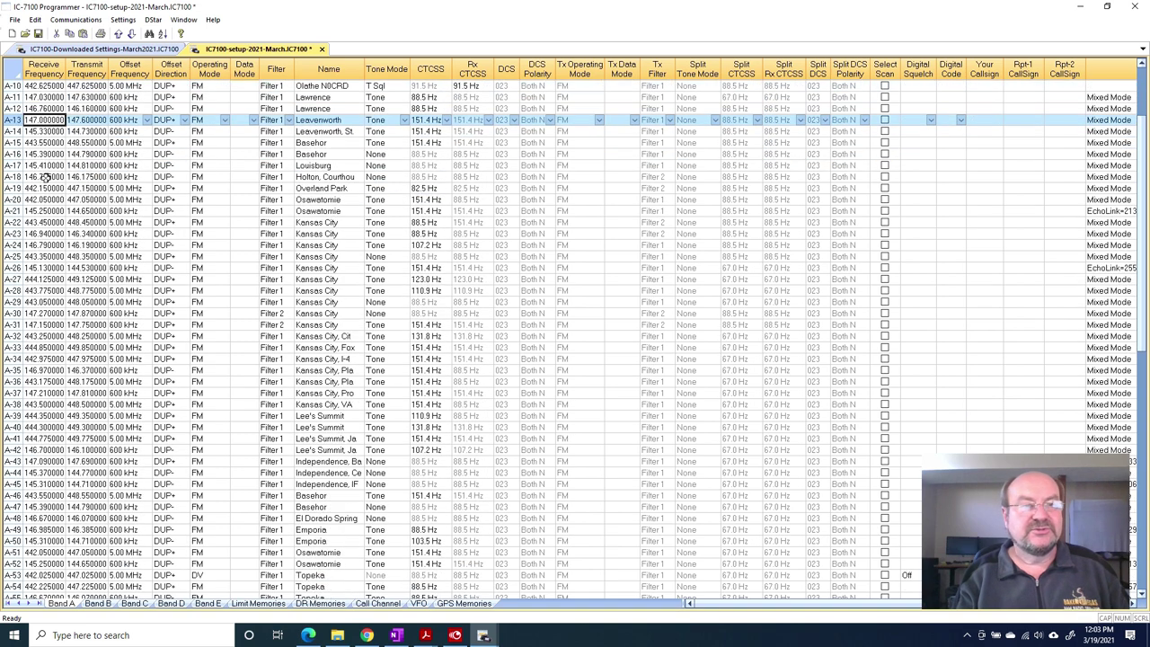
{"action": "left_click_drag", "start_coordinate": [13, 120], "coordinate": [14, 540]}
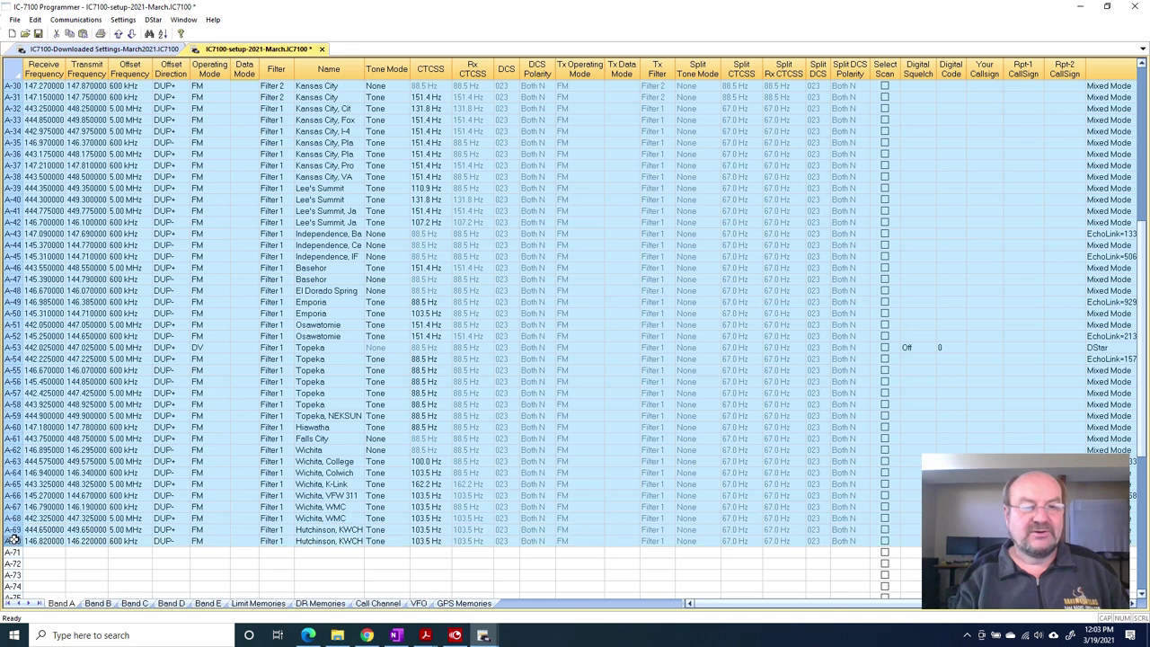
{"action": "right_click", "coordinate": [52, 255]}
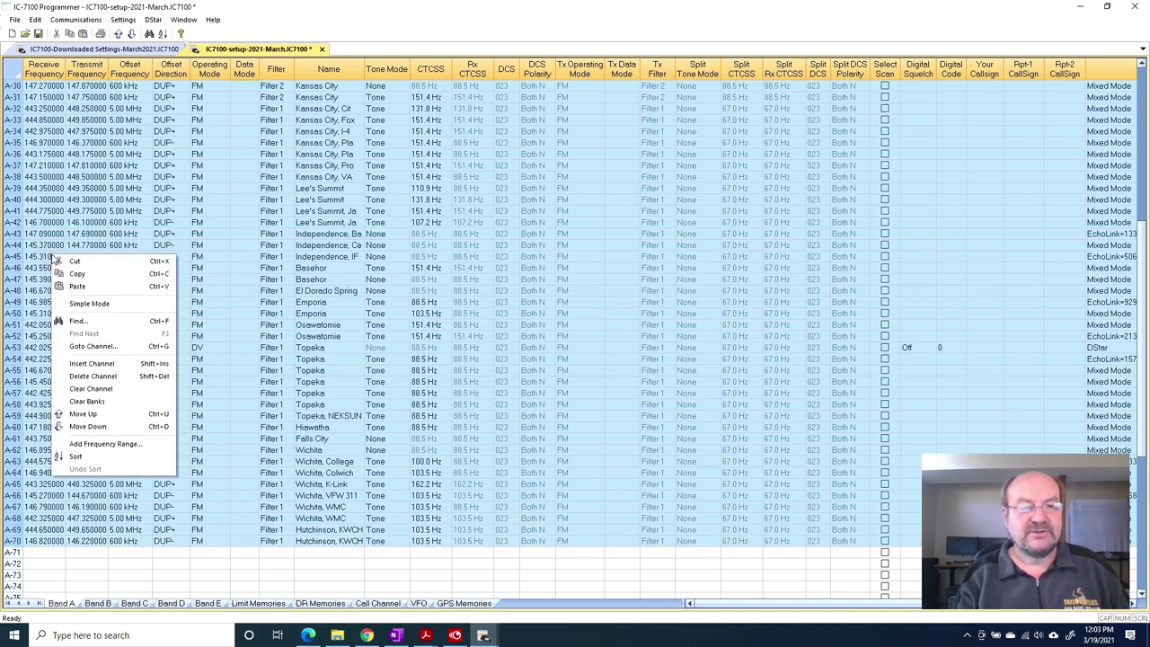
{"action": "left_click", "coordinate": [88, 427]}
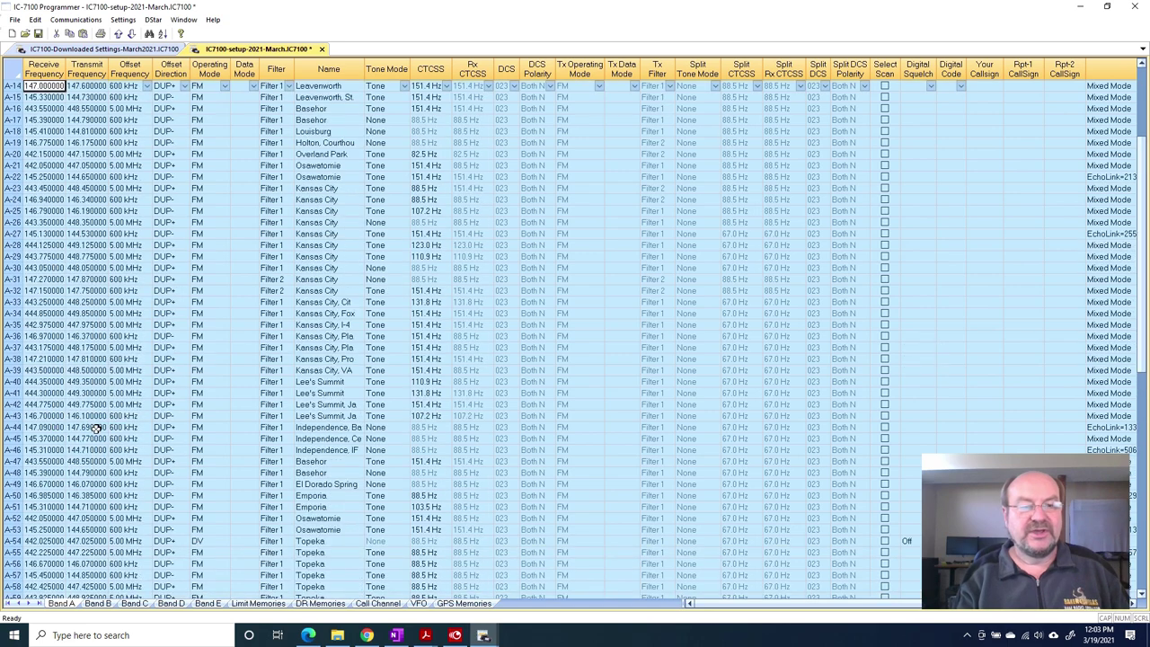
{"action": "scroll", "coordinate": [95, 429], "scroll_direction": "up", "scroll_amount": 3}
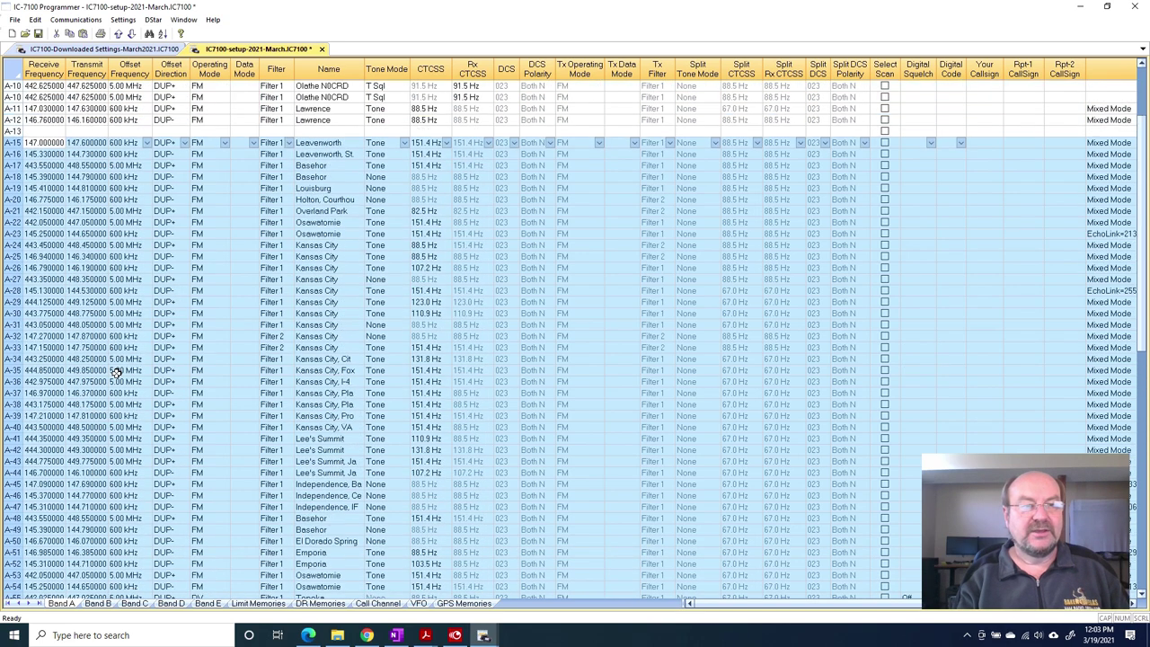
Paste the copied Hoyt repeater (145.270000, DUP-, 88.5 Hz) into channel A-13 and save.
{"action": "scroll", "coordinate": [99, 270], "scroll_direction": "up", "scroll_amount": 2}
{"action": "left_click", "coordinate": [90, 256]}
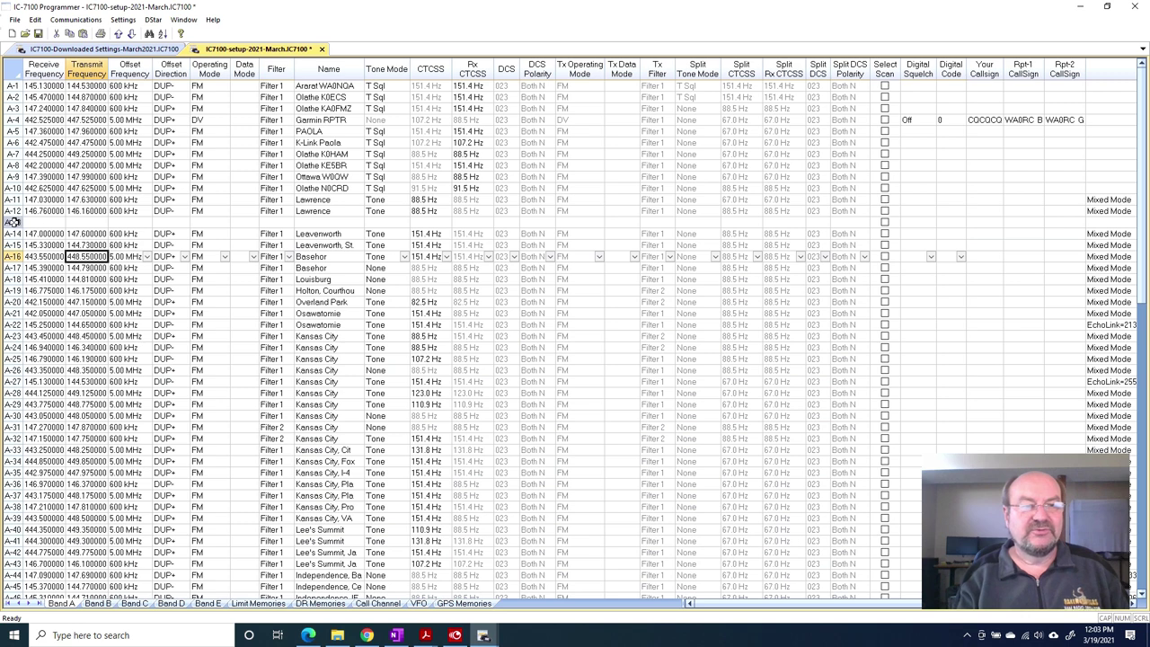
{"action": "left_click", "coordinate": [14, 222]}
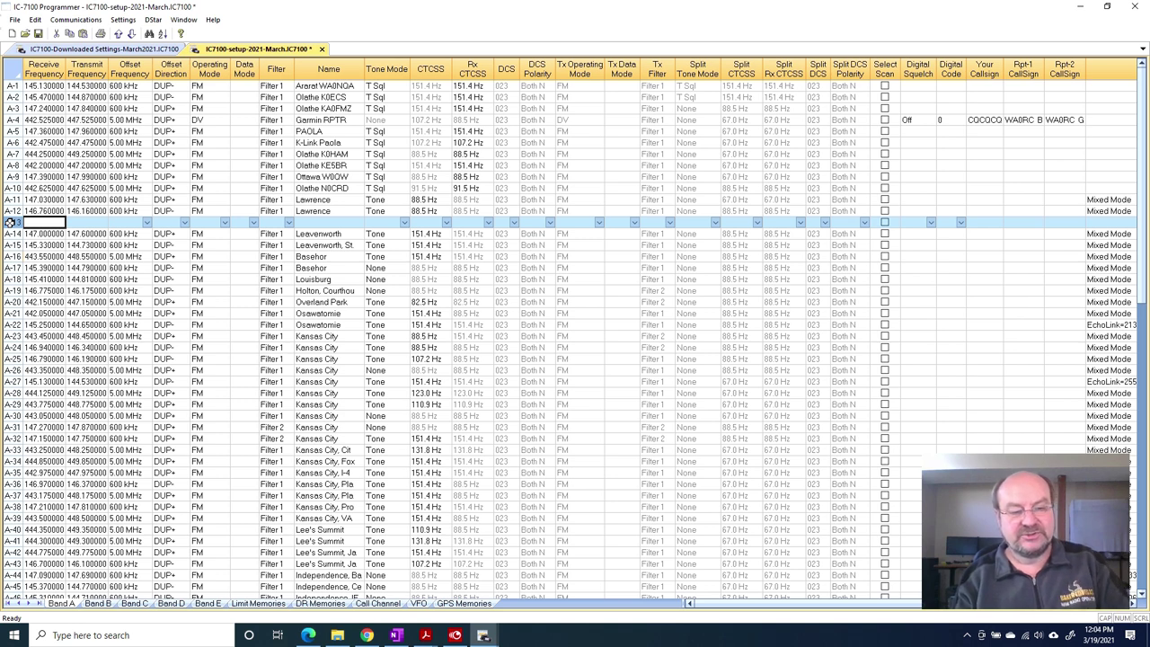
{"action": "key", "text": "ctrl+v"}
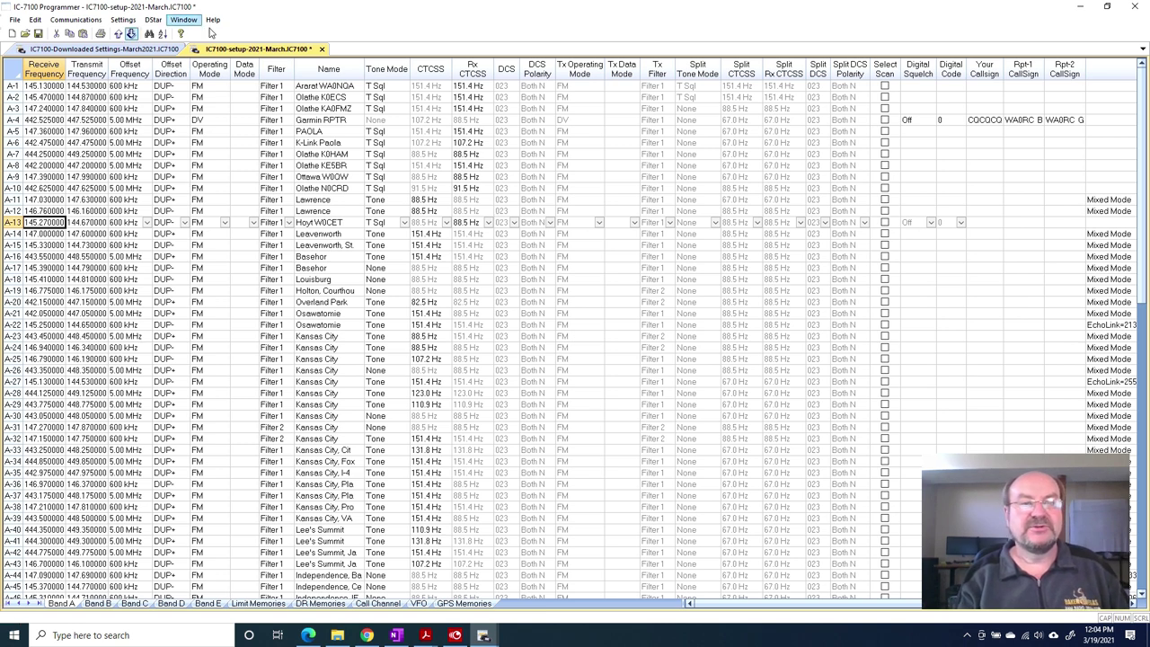
{"action": "left_click", "coordinate": [38, 33]}
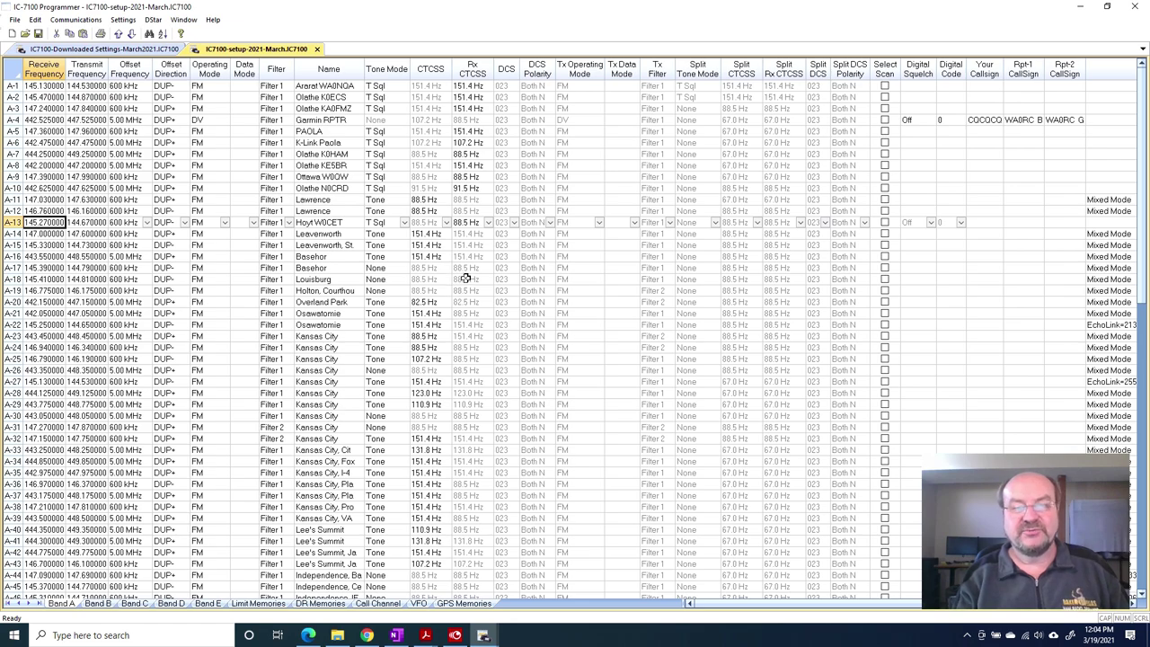
{"action": "scroll", "coordinate": [463, 280], "scroll_direction": "down", "scroll_amount": 9}
{"action": "scroll", "coordinate": [469, 292], "scroll_direction": "down", "scroll_amount": 7}
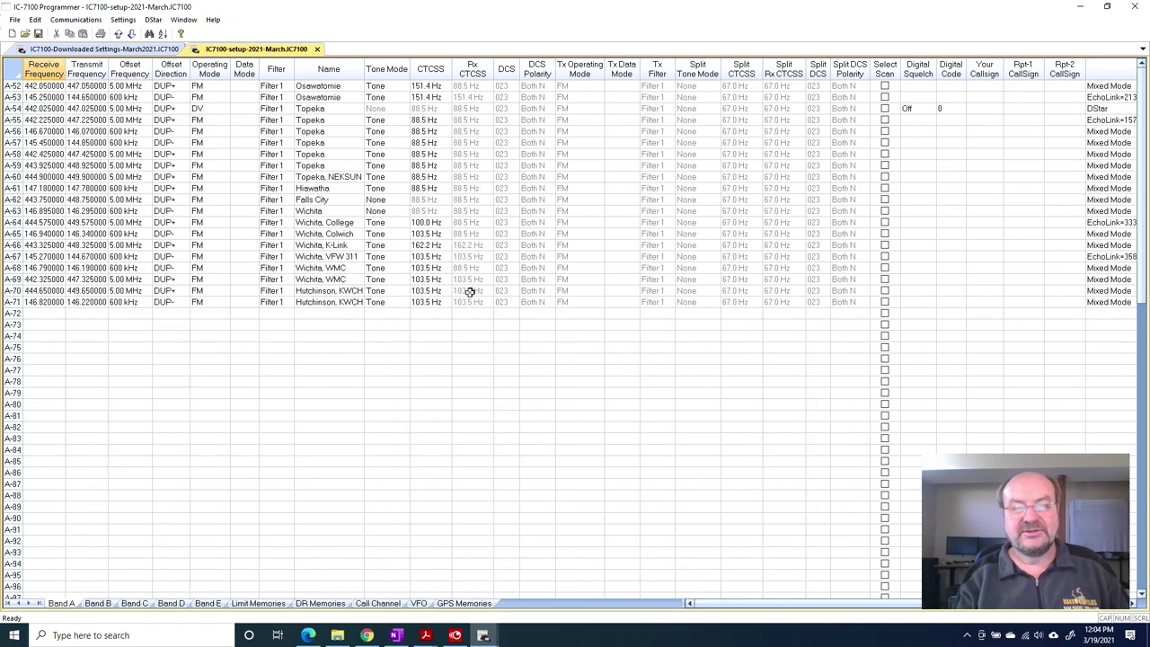
{"action": "scroll", "coordinate": [469, 292], "scroll_direction": "up", "scroll_amount": 10}
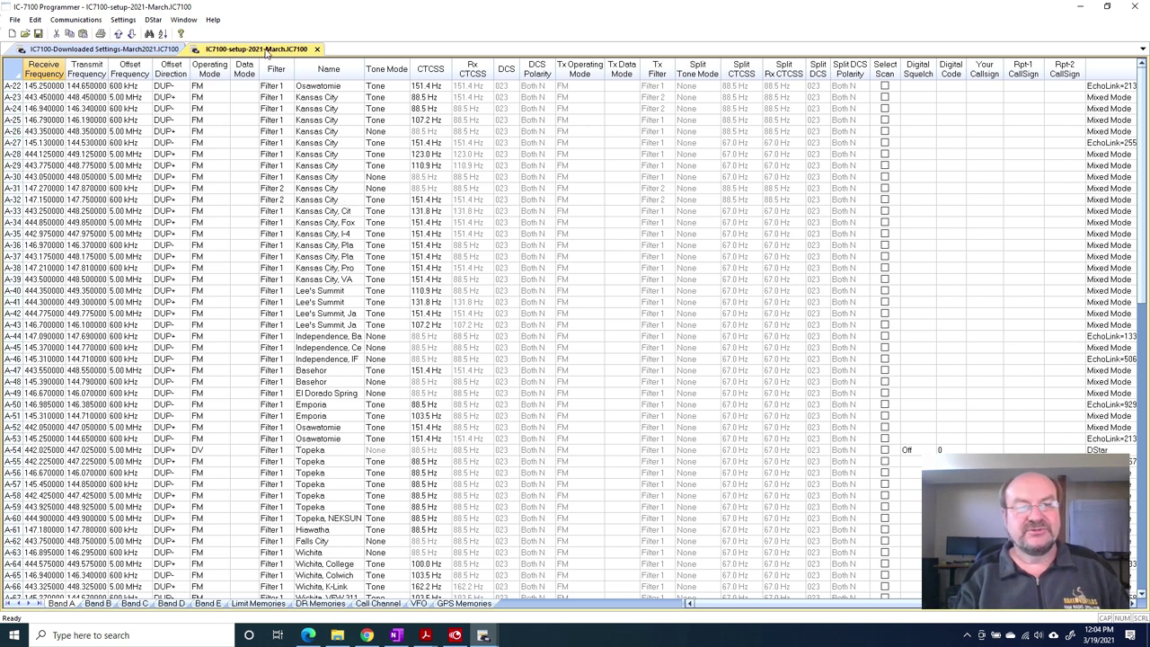
{"action": "scroll", "coordinate": [277, 94], "scroll_direction": "down", "scroll_amount": 8}
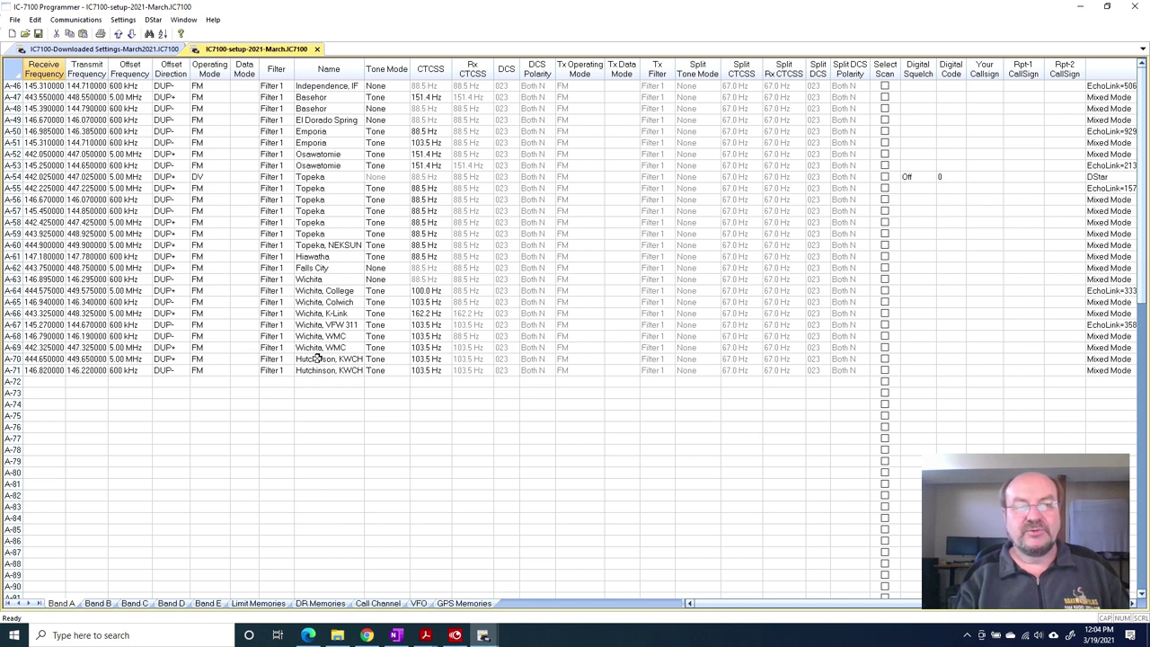
{"action": "scroll", "coordinate": [316, 358], "scroll_direction": "up", "scroll_amount": 3}
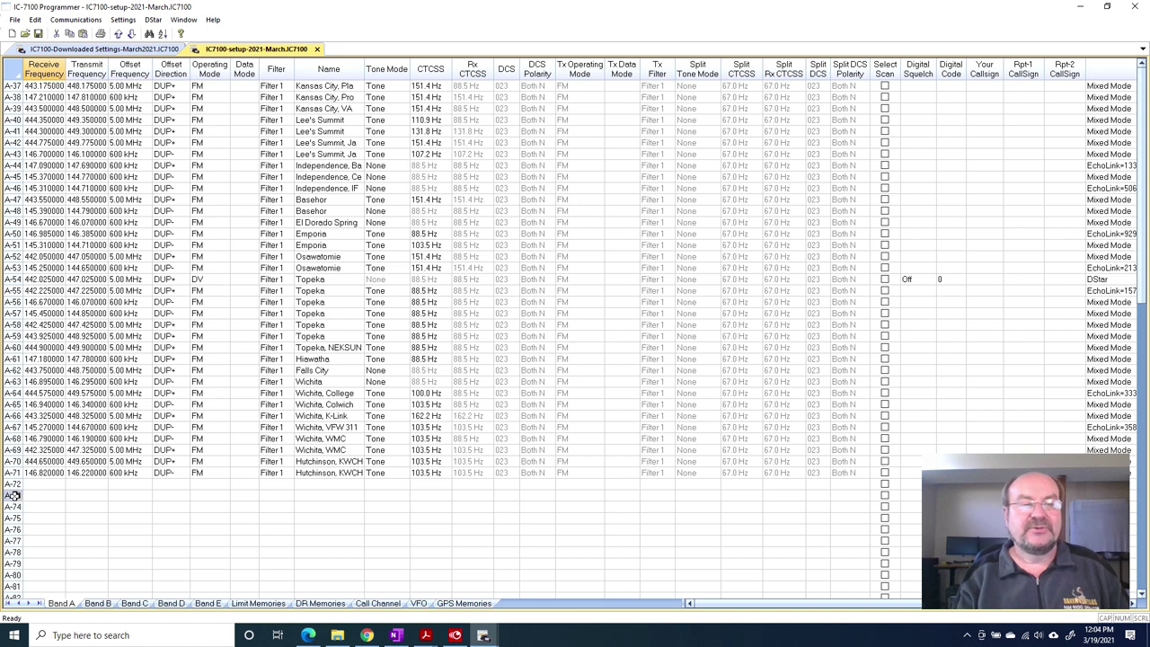
{"action": "left_click", "coordinate": [14, 495]}
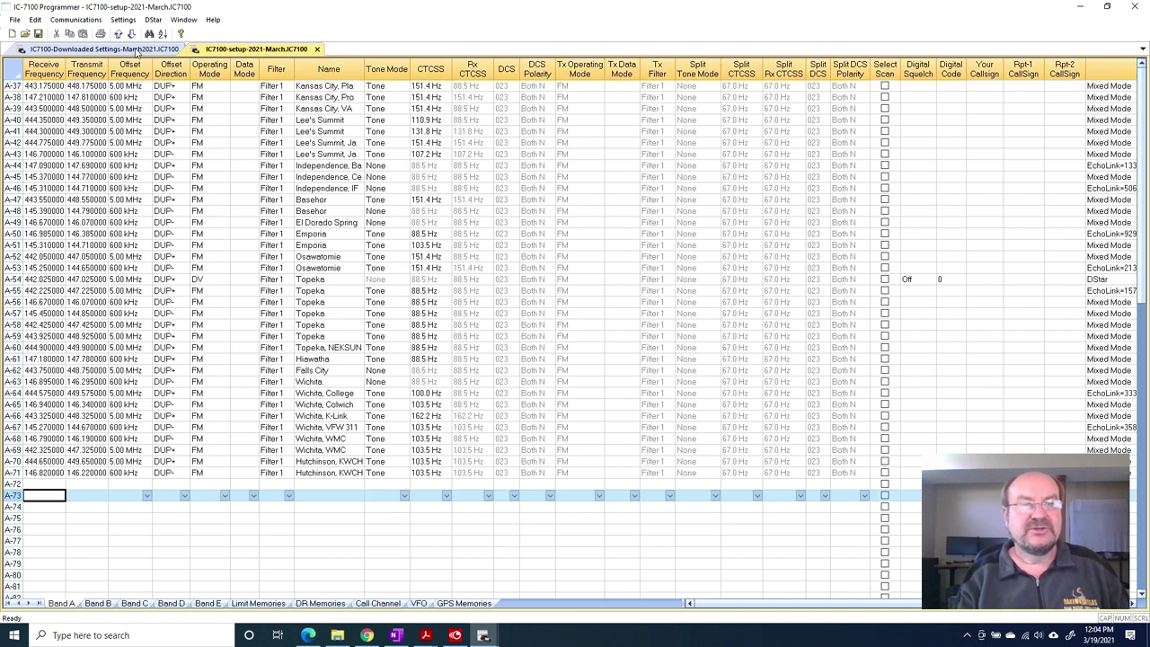
Search RepeaterBook for St. Louis, MO with radius 60, including 2 meter and 70 cm.
{"action": "left_click", "coordinate": [15, 19]}
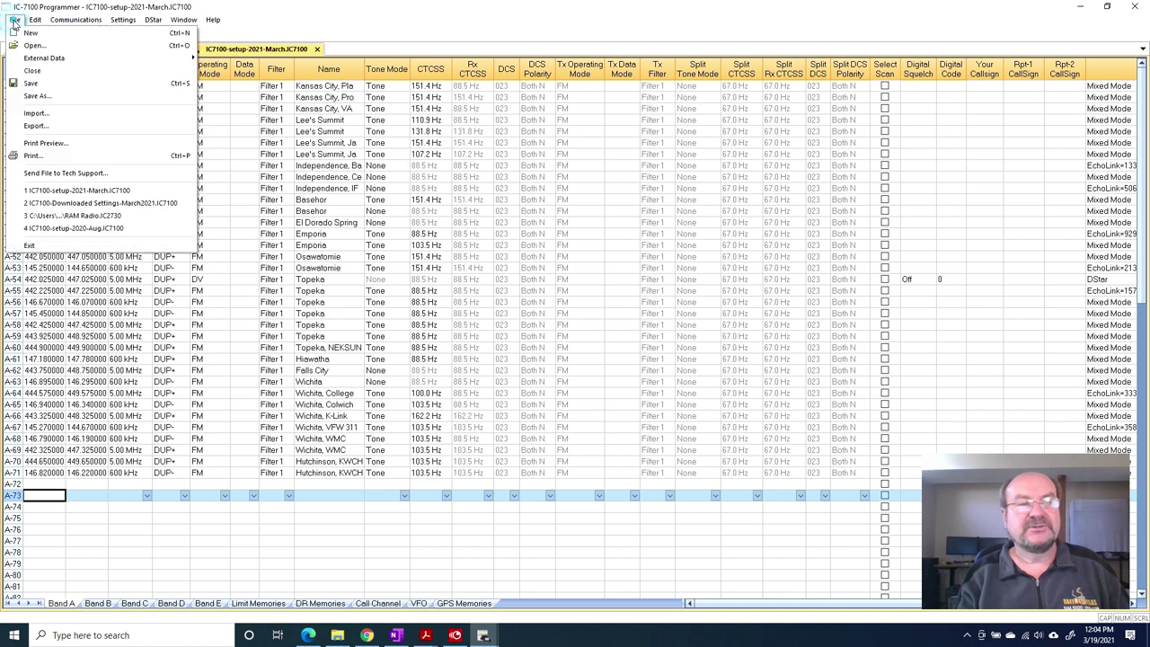
{"action": "mouse_move", "coordinate": [49, 60]}
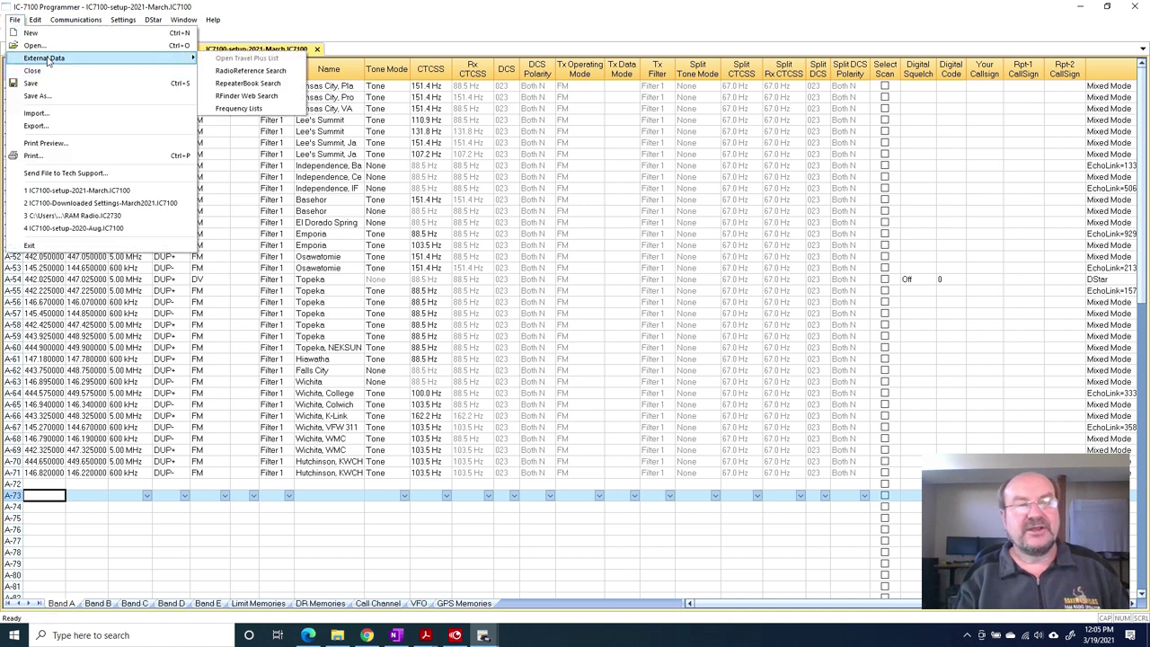
{"action": "left_click", "coordinate": [247, 86]}
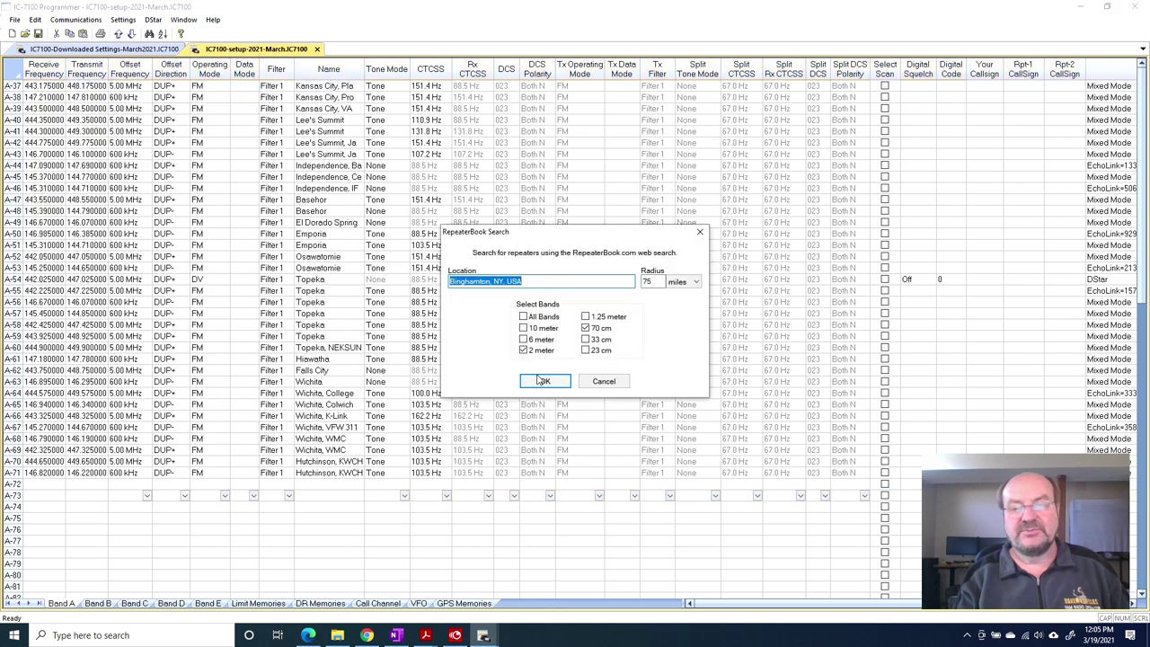
{"action": "left_click", "coordinate": [585, 329]}
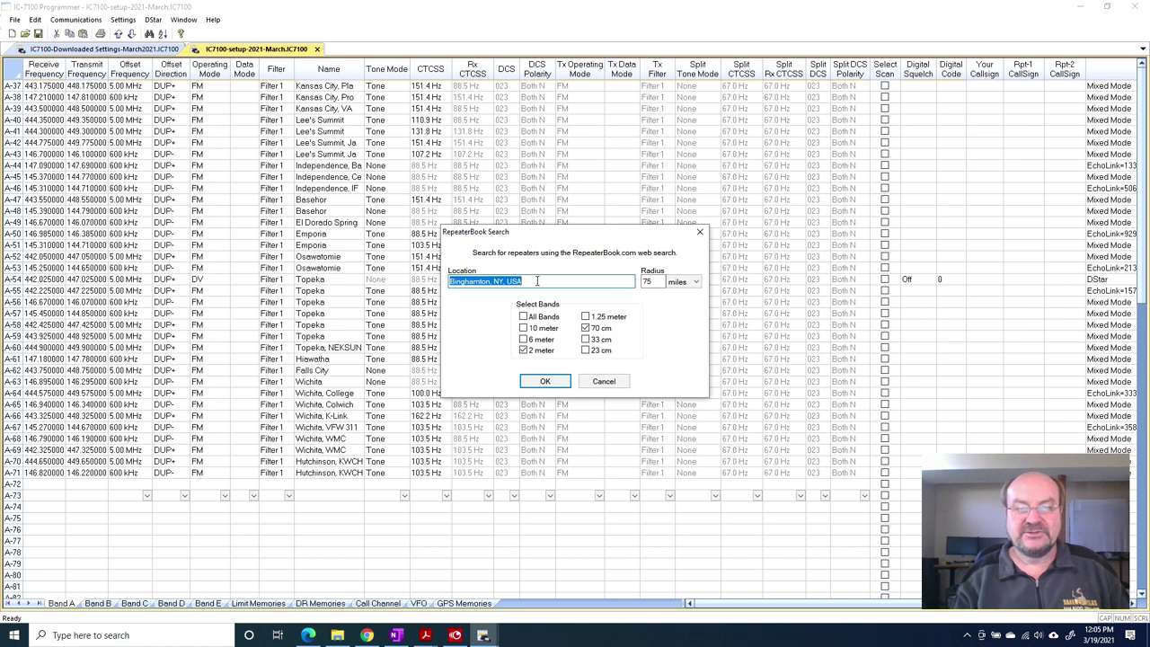
{"action": "type", "text": "St. Lo"}
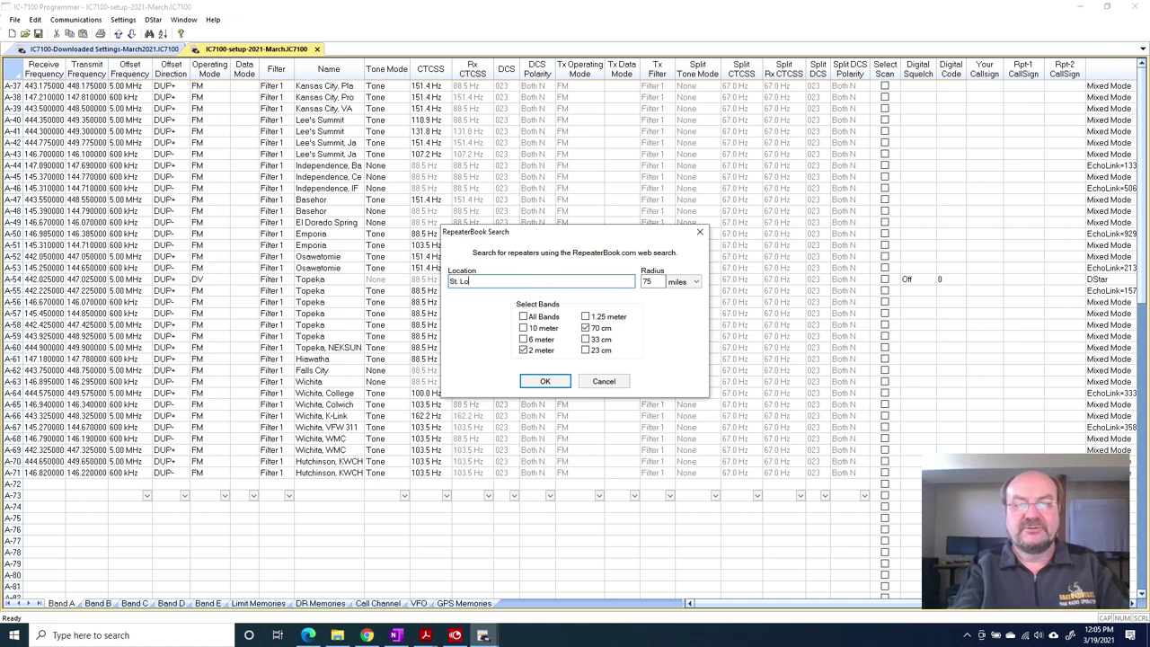
{"action": "type", "text": "uis, MO"}
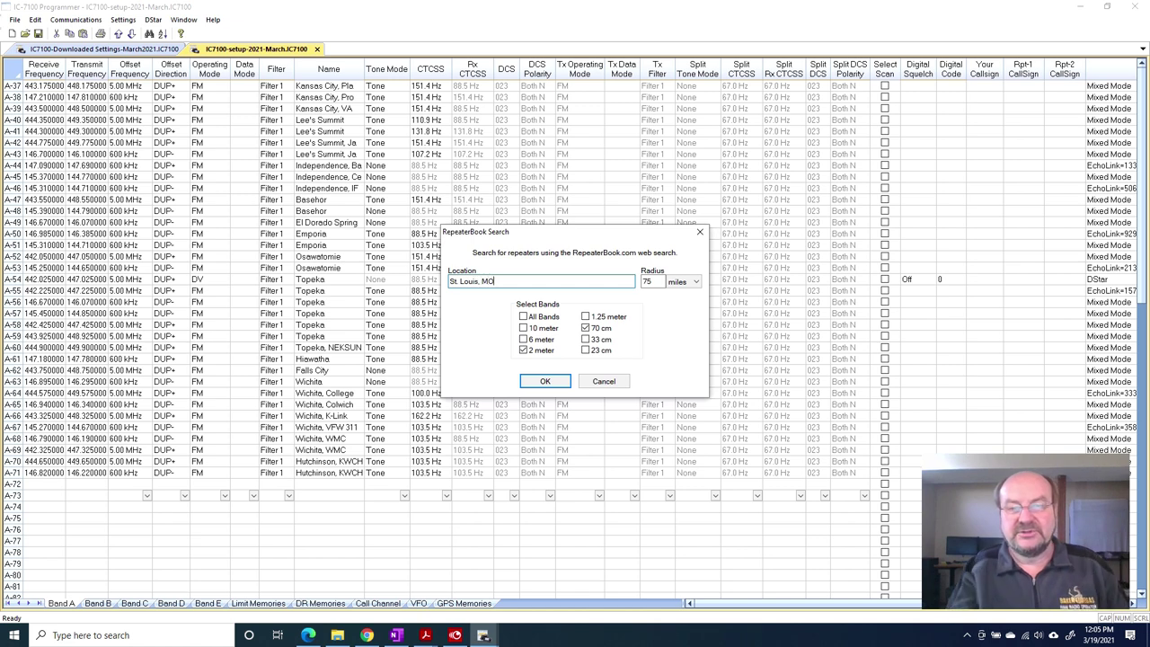
{"action": "double_click", "coordinate": [647, 281]}
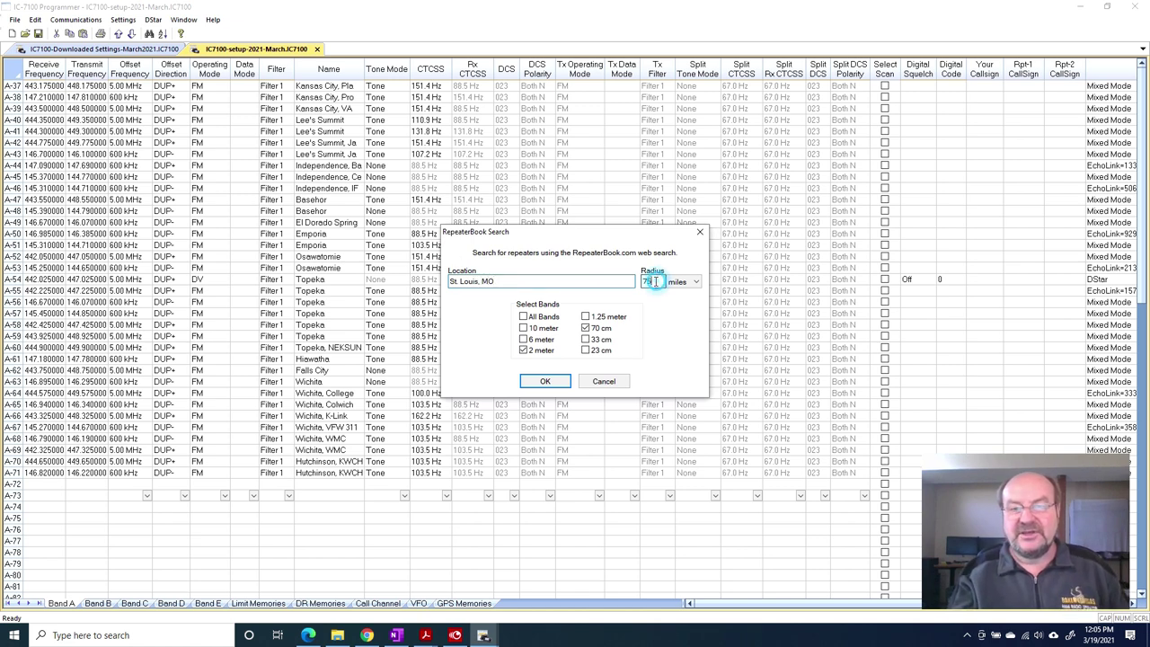
{"action": "type", "text": "60"}
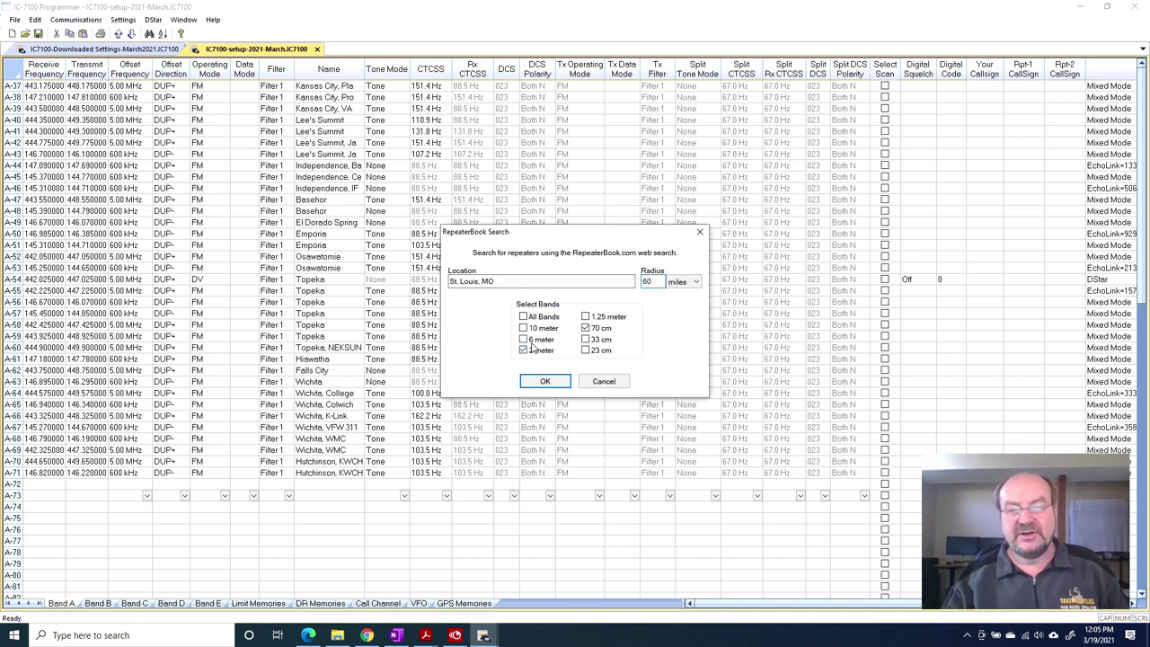
{"action": "left_click", "coordinate": [586, 328]}
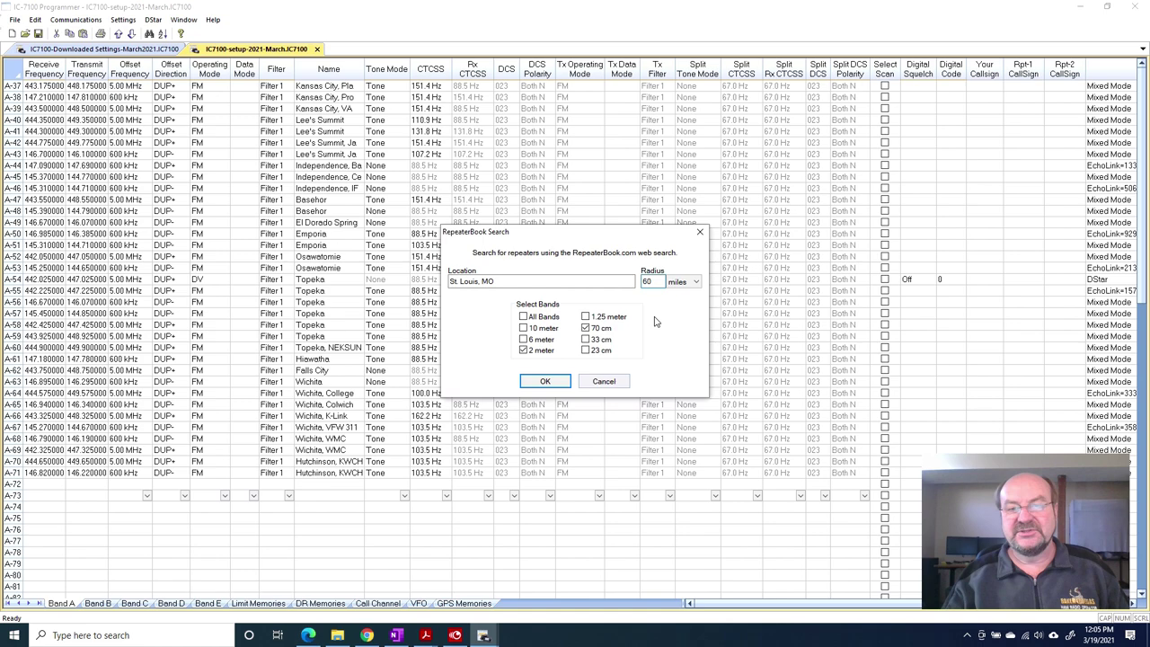
{"action": "left_click", "coordinate": [546, 382]}
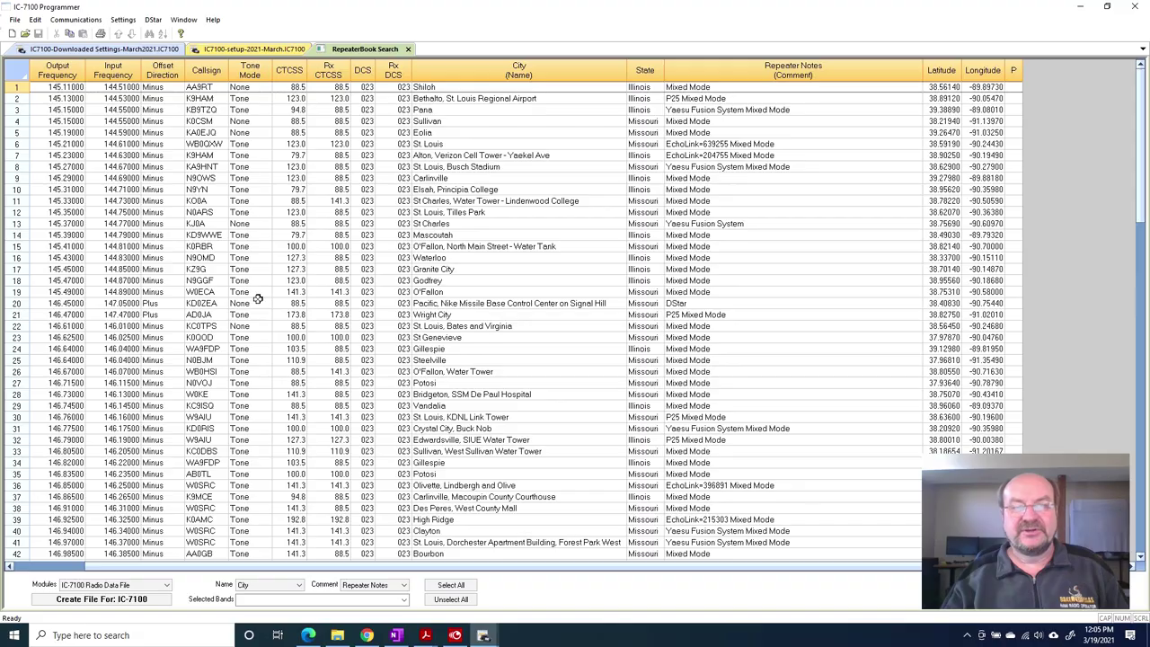
Sort the RepeaterBook results by the City column and scroll through the list.
{"action": "scroll", "coordinate": [258, 301], "scroll_direction": "down", "scroll_amount": 17}
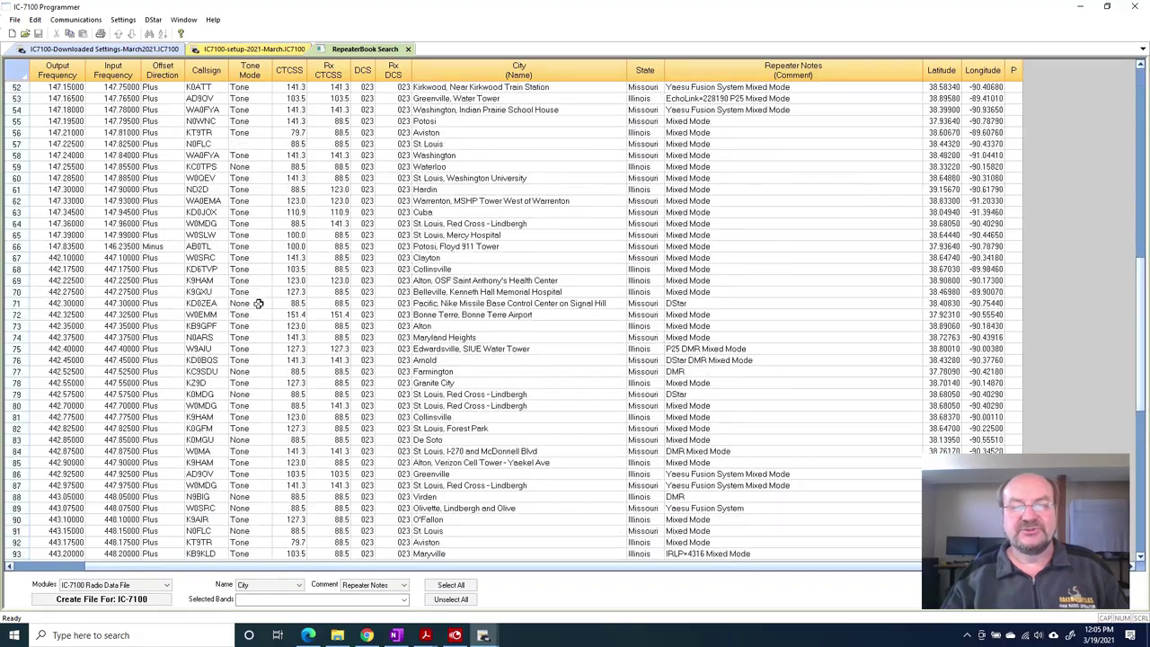
{"action": "scroll", "coordinate": [258, 303], "scroll_direction": "down", "scroll_amount": 13}
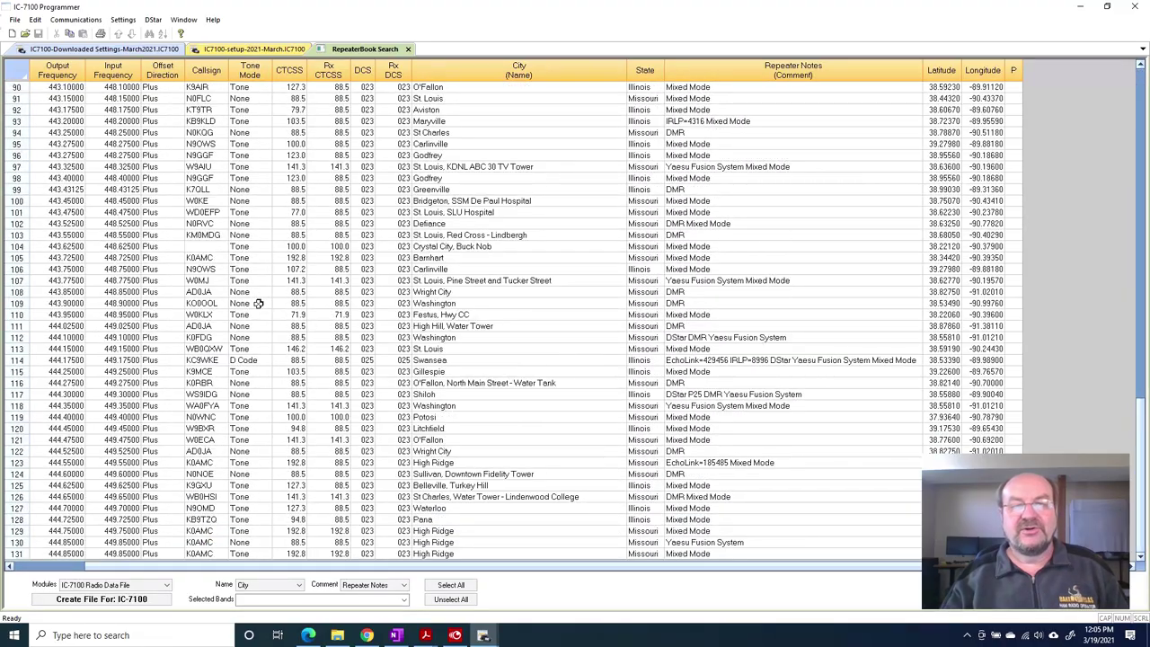
{"action": "scroll", "coordinate": [258, 303], "scroll_direction": "up", "scroll_amount": 20}
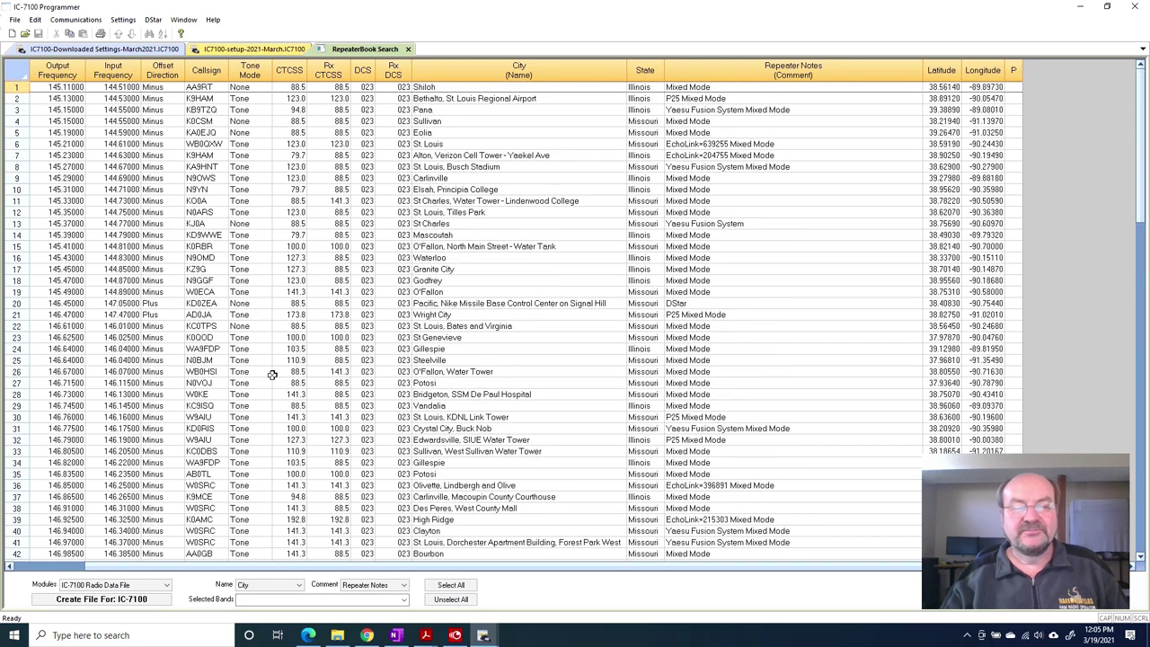
{"action": "left_click", "coordinate": [485, 70]}
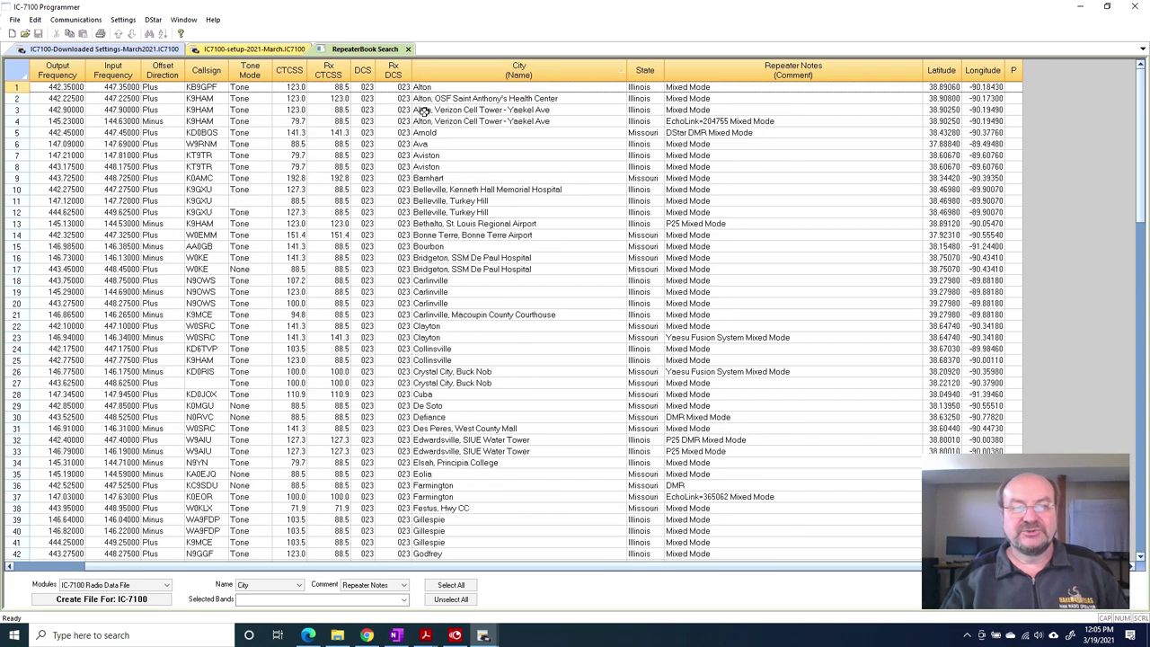
{"action": "scroll", "coordinate": [426, 280], "scroll_direction": "down", "scroll_amount": 17}
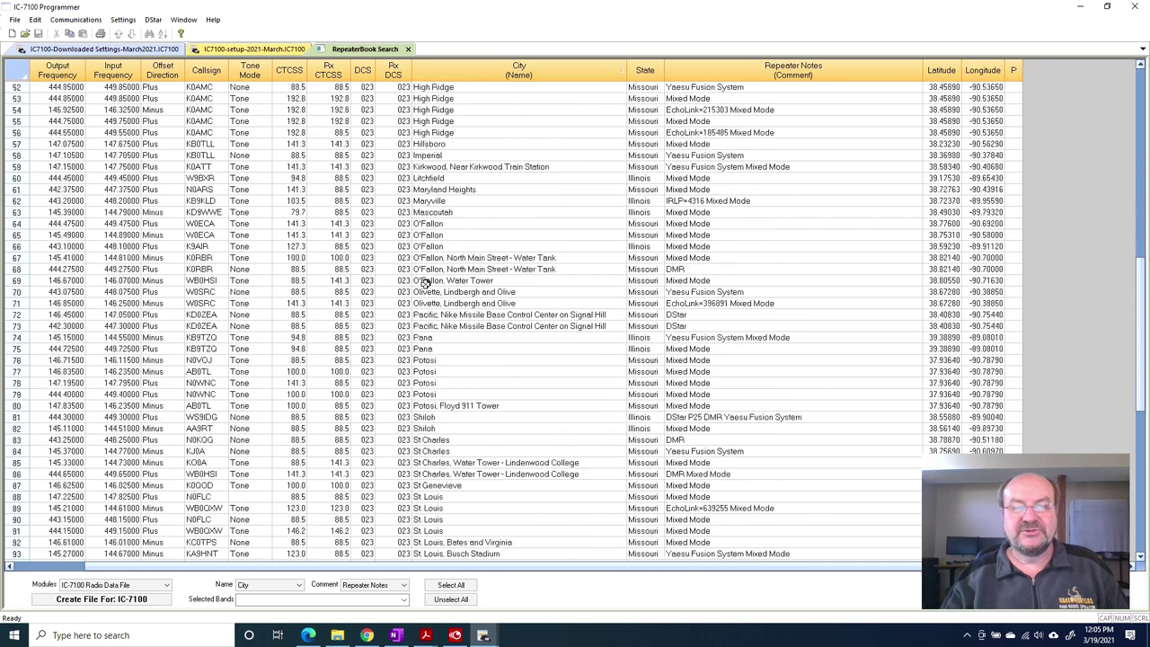
{"action": "scroll", "coordinate": [425, 282], "scroll_direction": "down", "scroll_amount": 9}
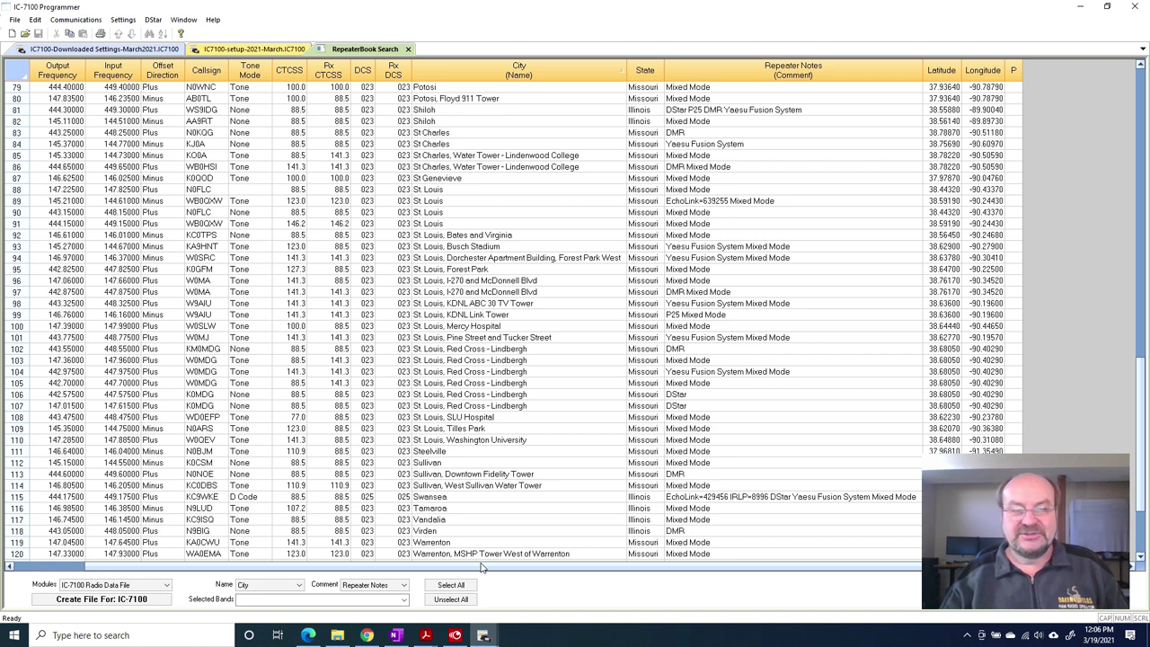
Uncheck DMR, P25 and Yaesu Fusion System in Selected Bands, keeping 144MHz, 420MHz and DStar.
{"action": "left_click", "coordinate": [405, 602]}
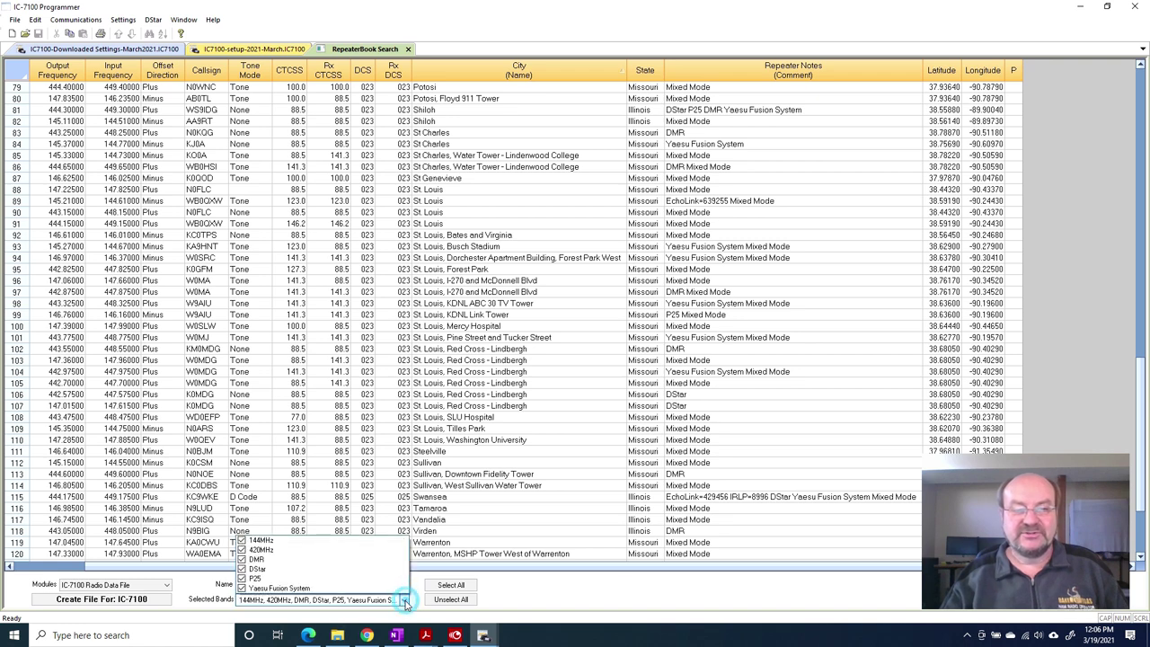
{"action": "left_click", "coordinate": [241, 559]}
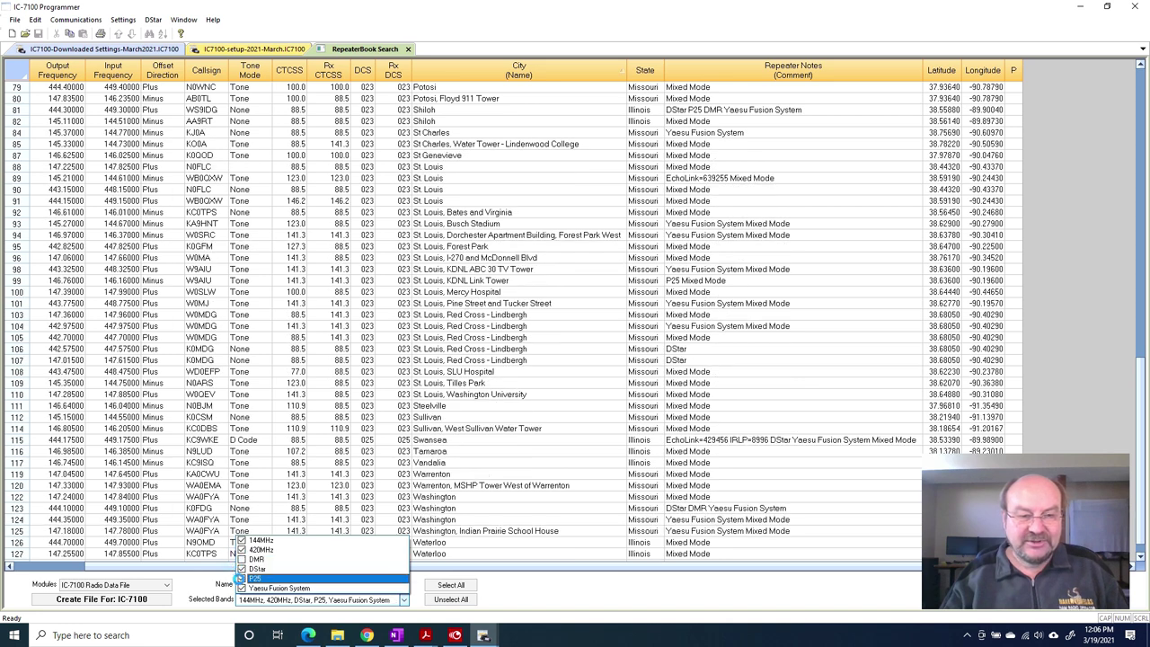
{"action": "left_click", "coordinate": [241, 578]}
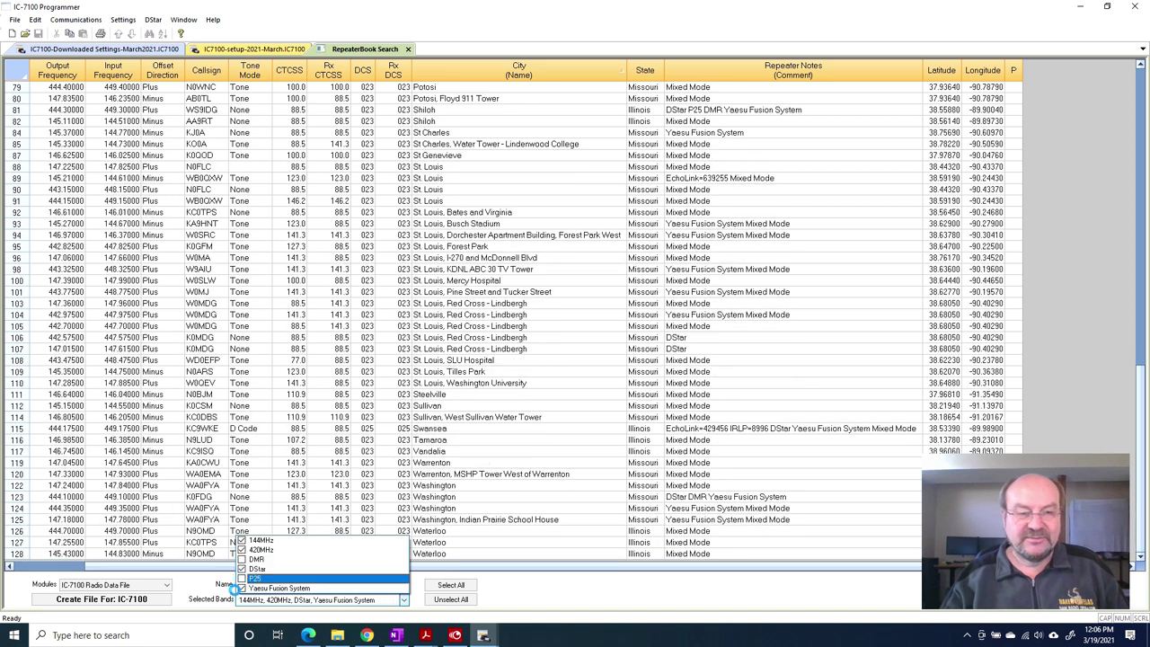
{"action": "left_click", "coordinate": [241, 588]}
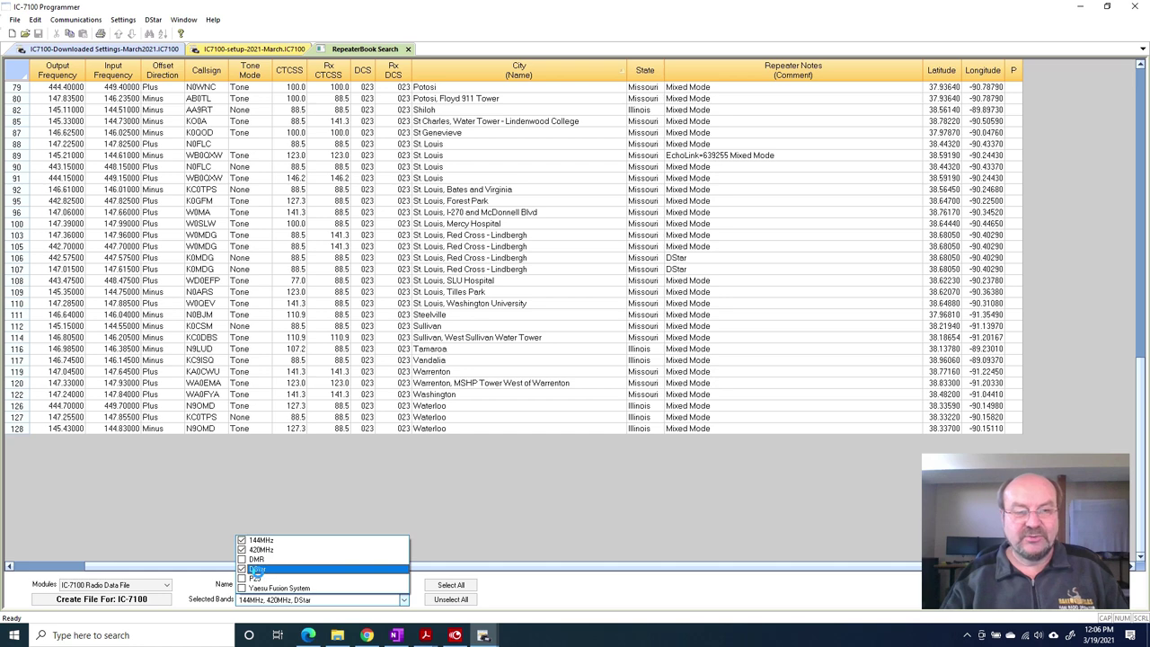
{"action": "left_click", "coordinate": [530, 602]}
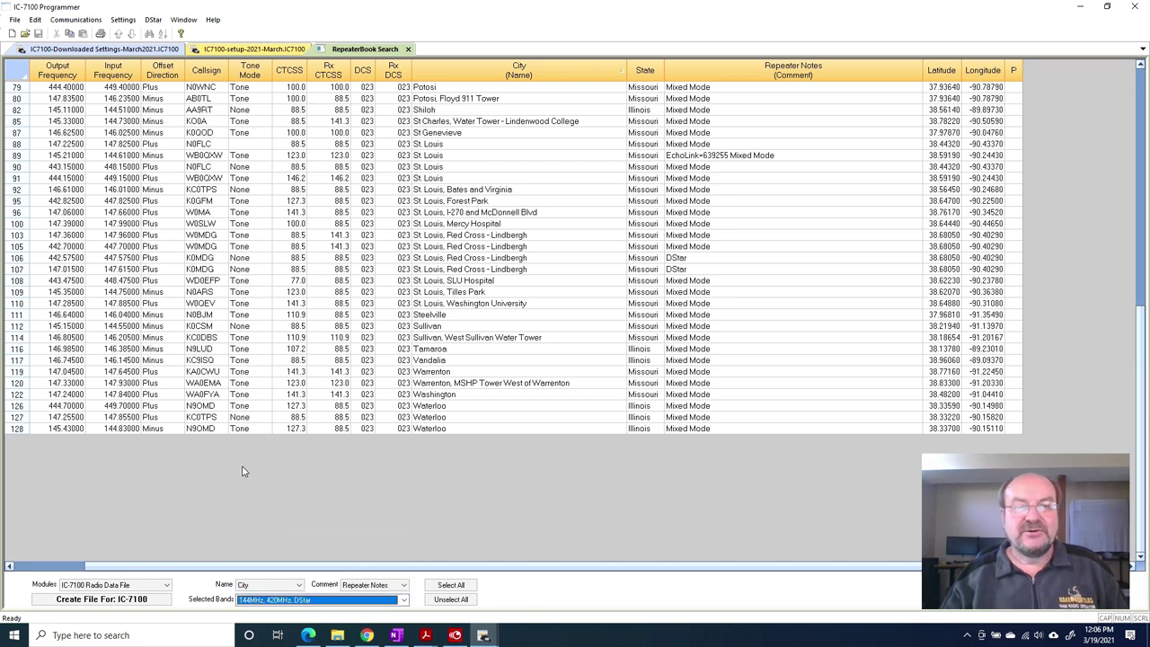
{"action": "scroll", "coordinate": [242, 471], "scroll_direction": "up", "scroll_amount": 15}
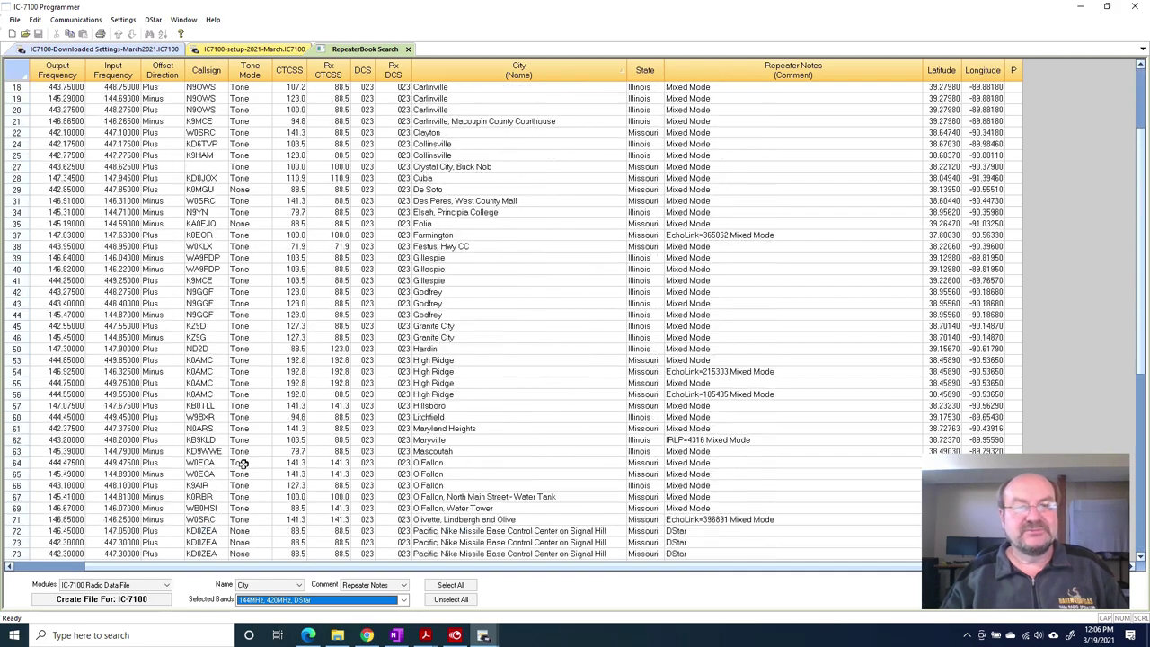
{"action": "scroll", "coordinate": [242, 463], "scroll_direction": "down", "scroll_amount": 15}
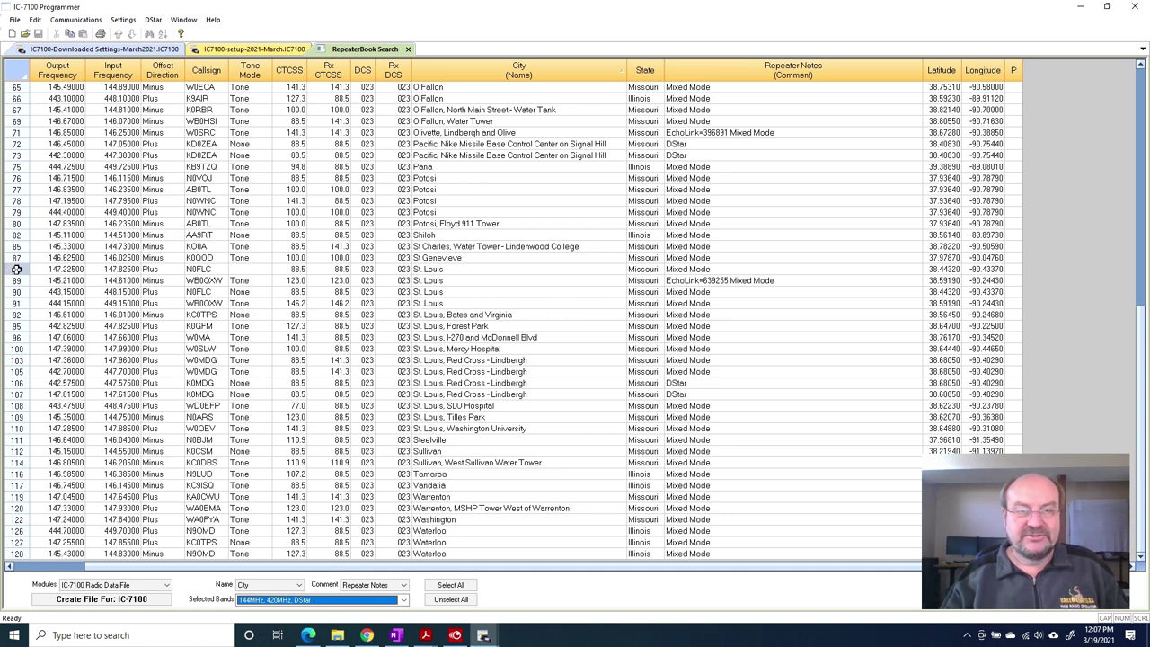
Select the St. Louis repeater rows 88–110 and switch to the IC7100-setup-2021-March file.
{"action": "left_click_drag", "start_coordinate": [16, 269], "coordinate": [16, 431]}
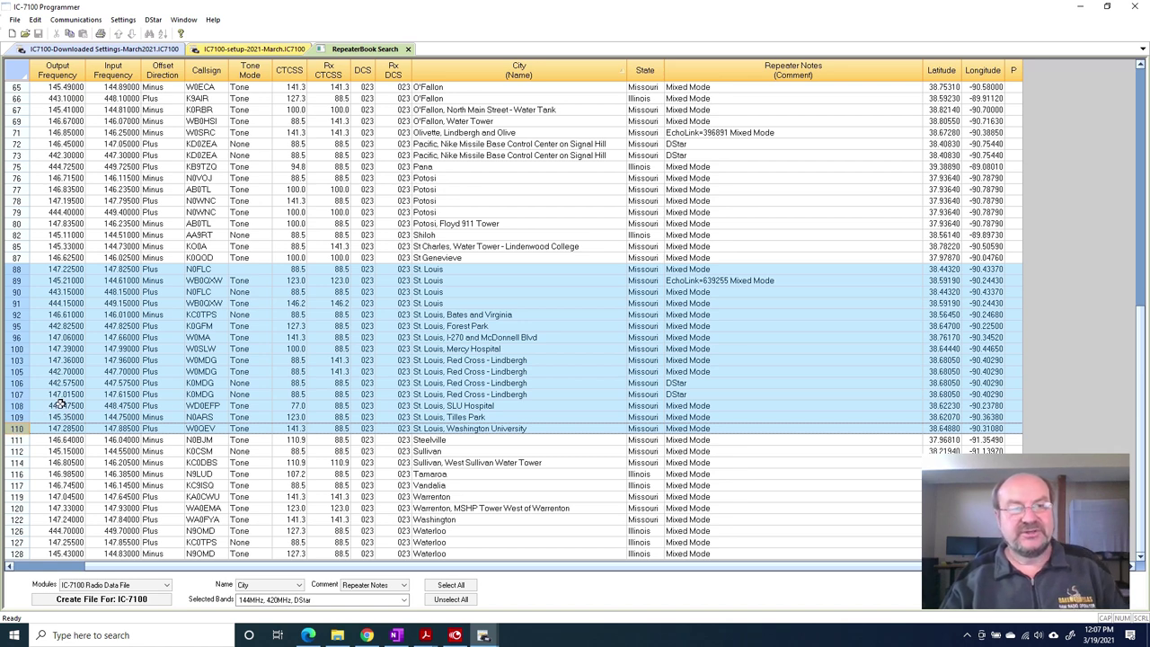
{"action": "left_click", "coordinate": [253, 51]}
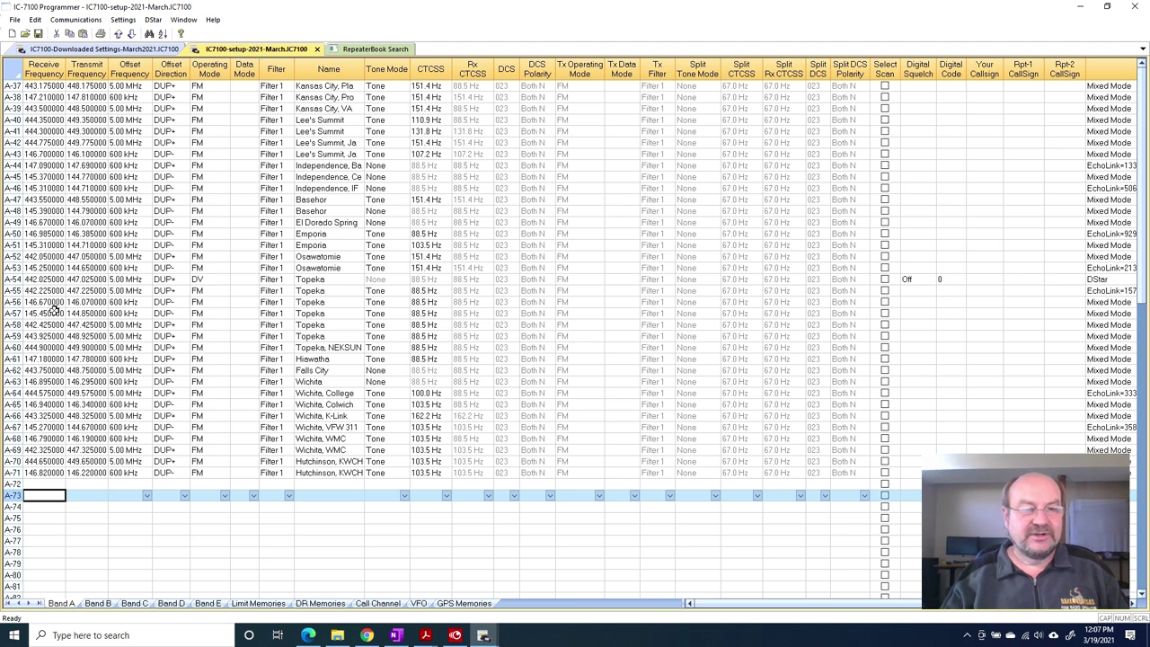
Paste the 15 St. Louis repeaters into Band A memories A-75 through A-89.
{"action": "scroll", "coordinate": [8, 476], "scroll_direction": "down", "scroll_amount": 1}
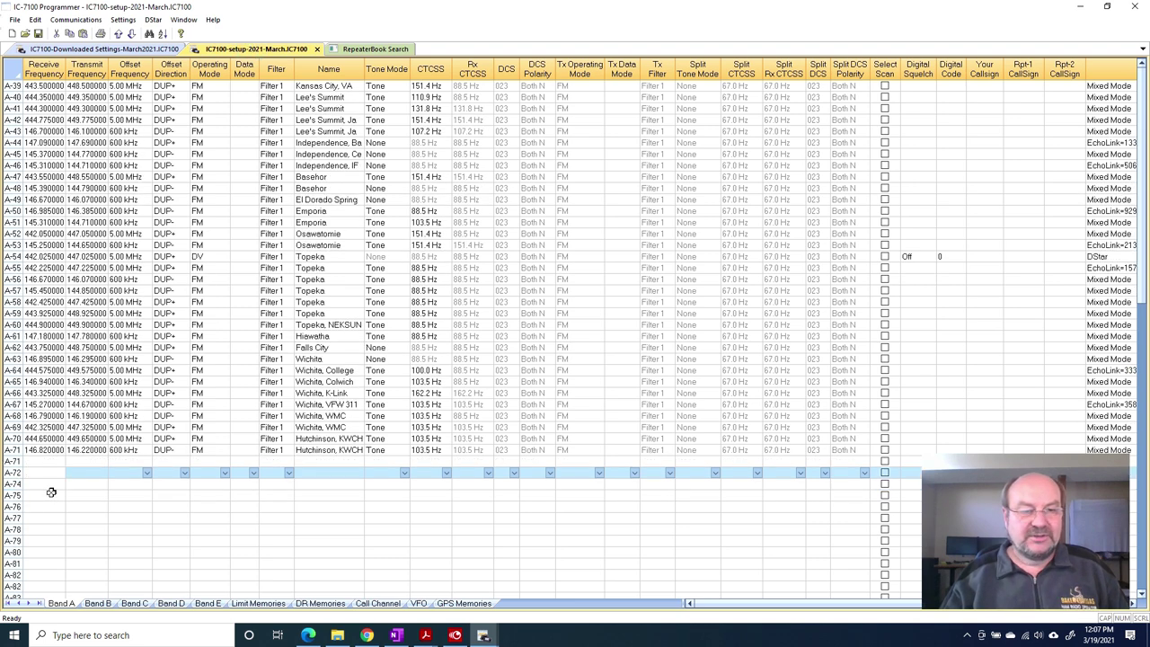
{"action": "left_click", "coordinate": [9, 484]}
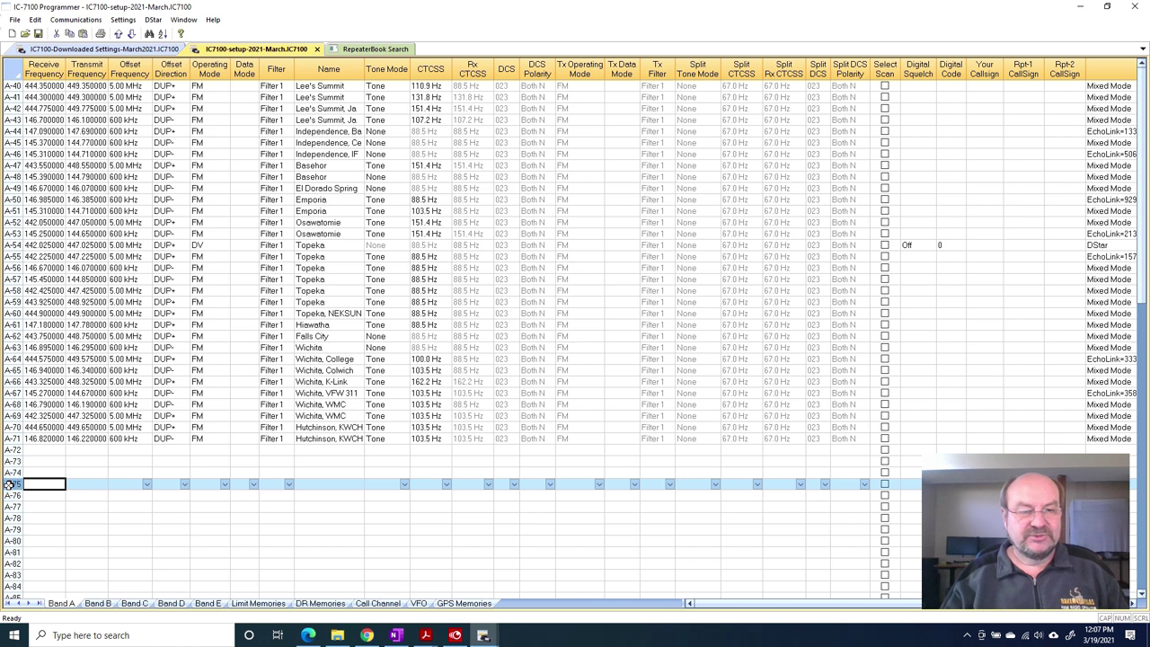
{"action": "scroll", "coordinate": [11, 519], "scroll_direction": "down", "scroll_amount": 5}
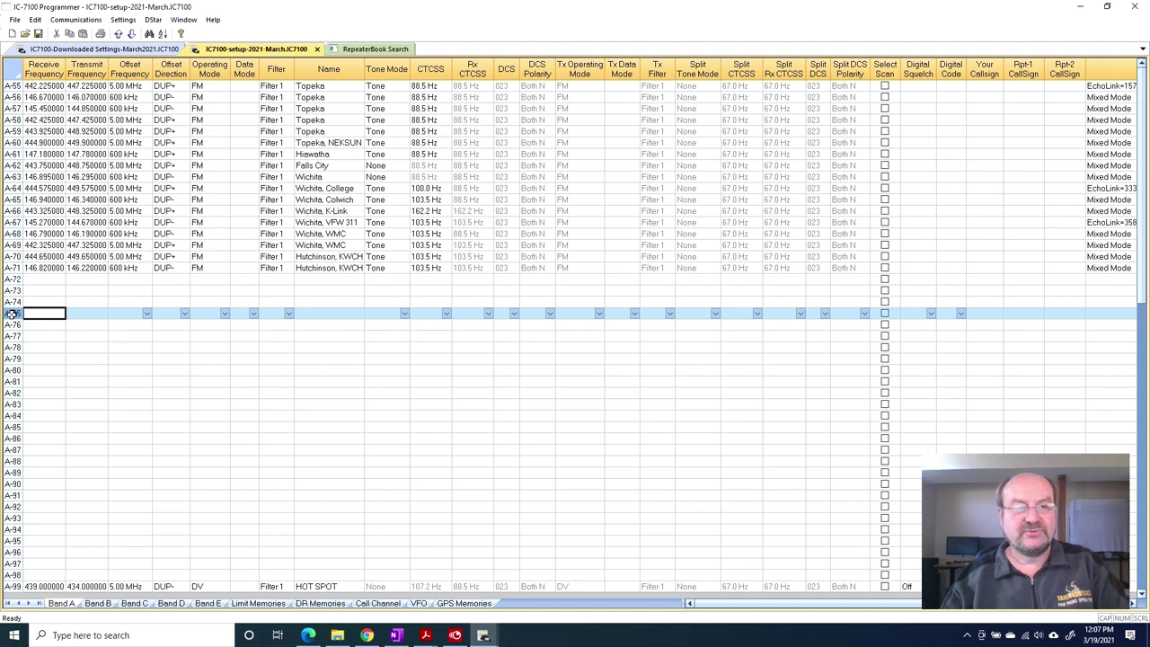
{"action": "key", "text": "ctrl+v"}
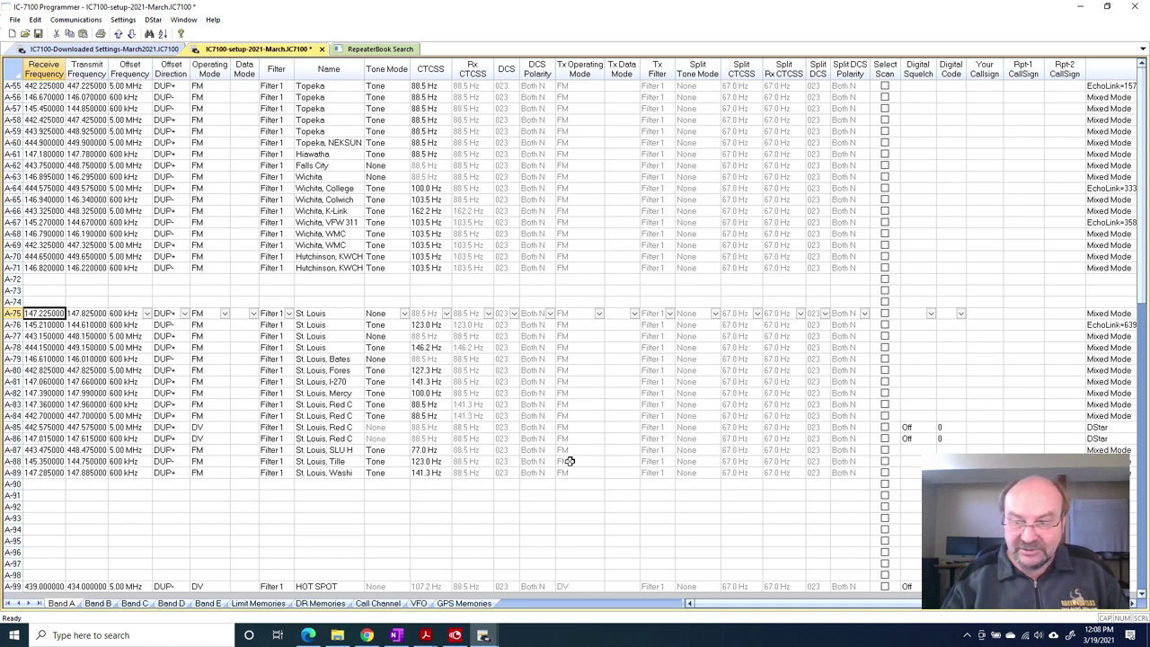
{"action": "left_click", "coordinate": [13, 428]}
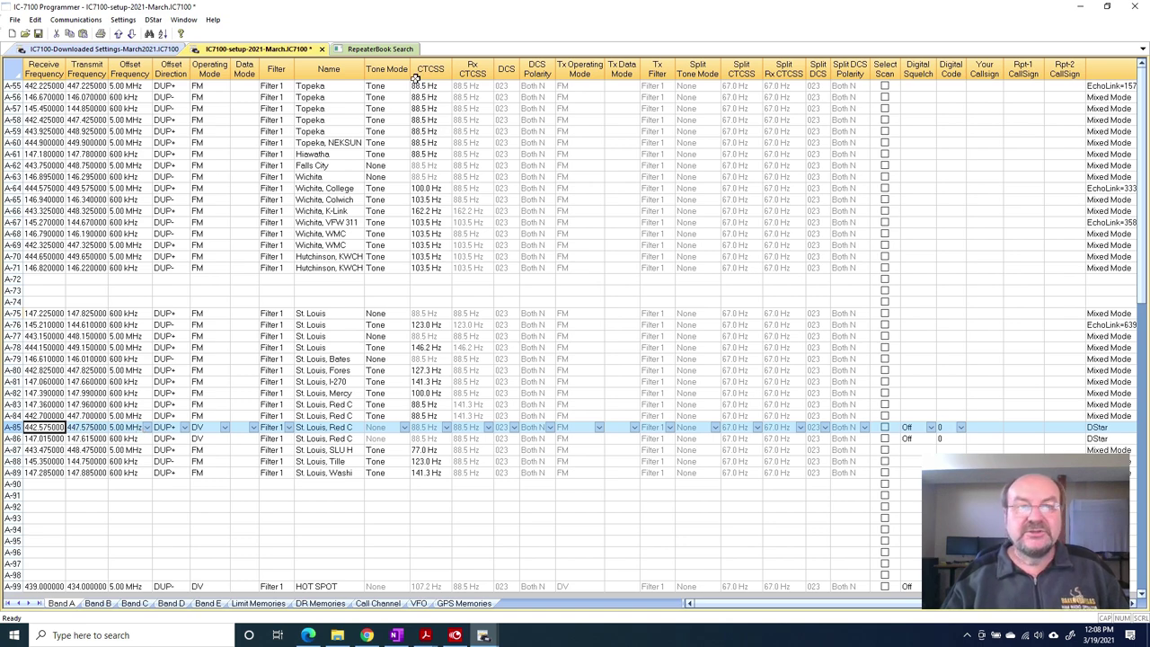
{"action": "left_click", "coordinate": [385, 50]}
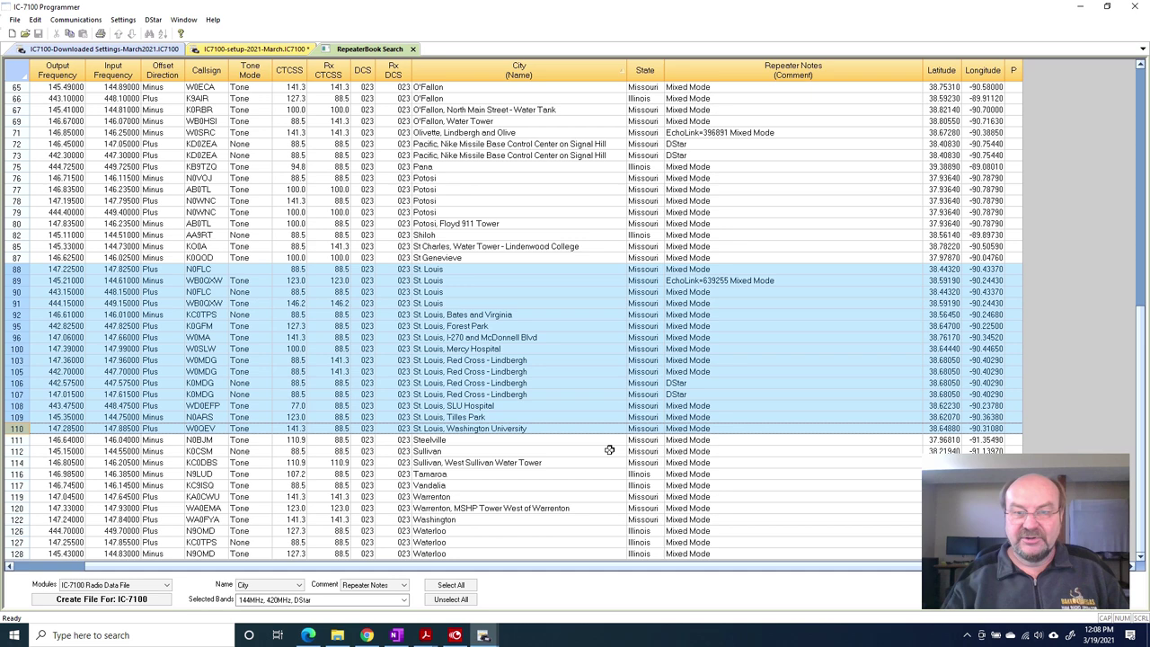
{"action": "left_click", "coordinate": [79, 383]}
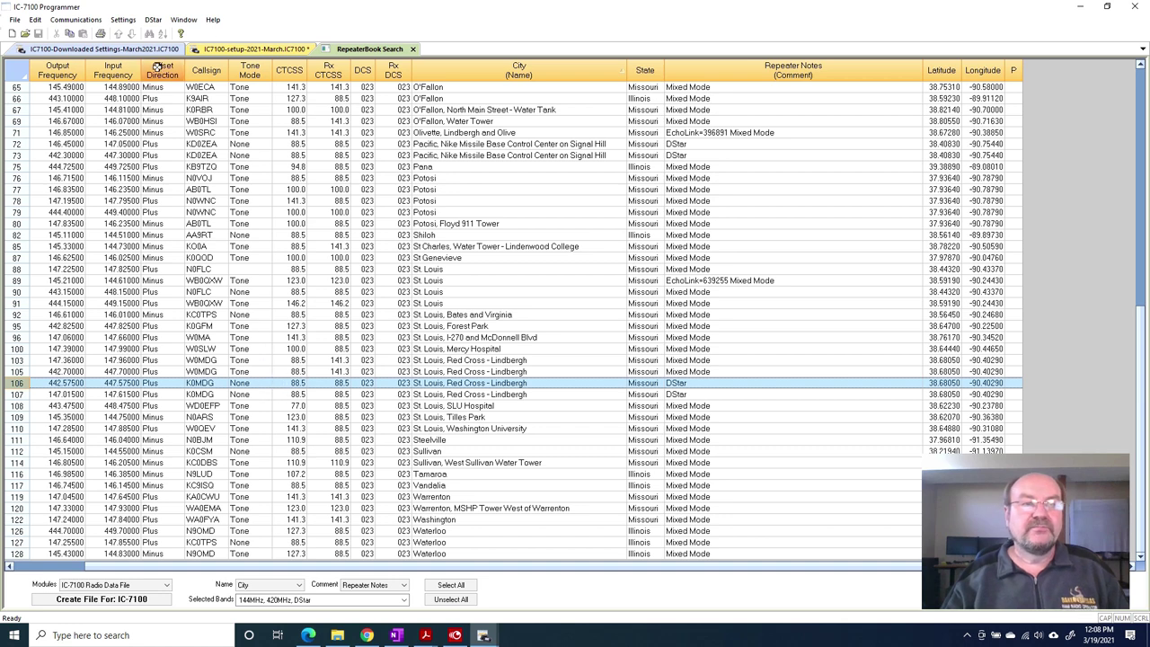
{"action": "left_click", "coordinate": [242, 50]}
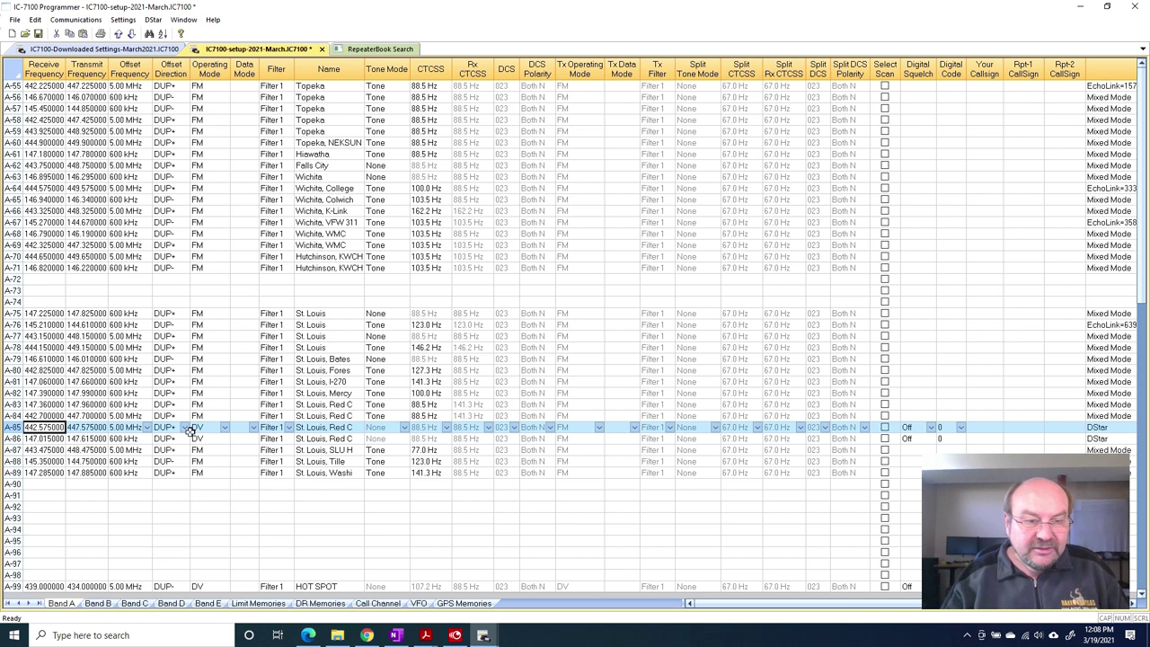
Enter CQCQCQ in A-85's Your Callsign field, widen that column, and check RepeaterBook results.
{"action": "left_click", "coordinate": [984, 426]}
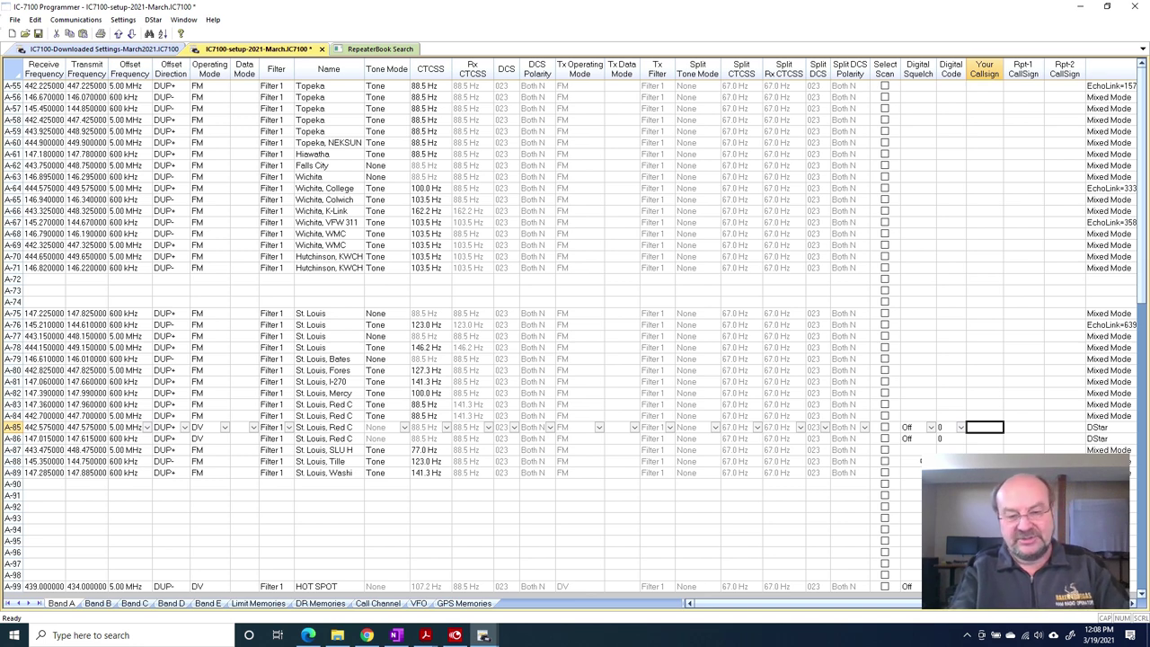
{"action": "left_click", "coordinate": [984, 426]}
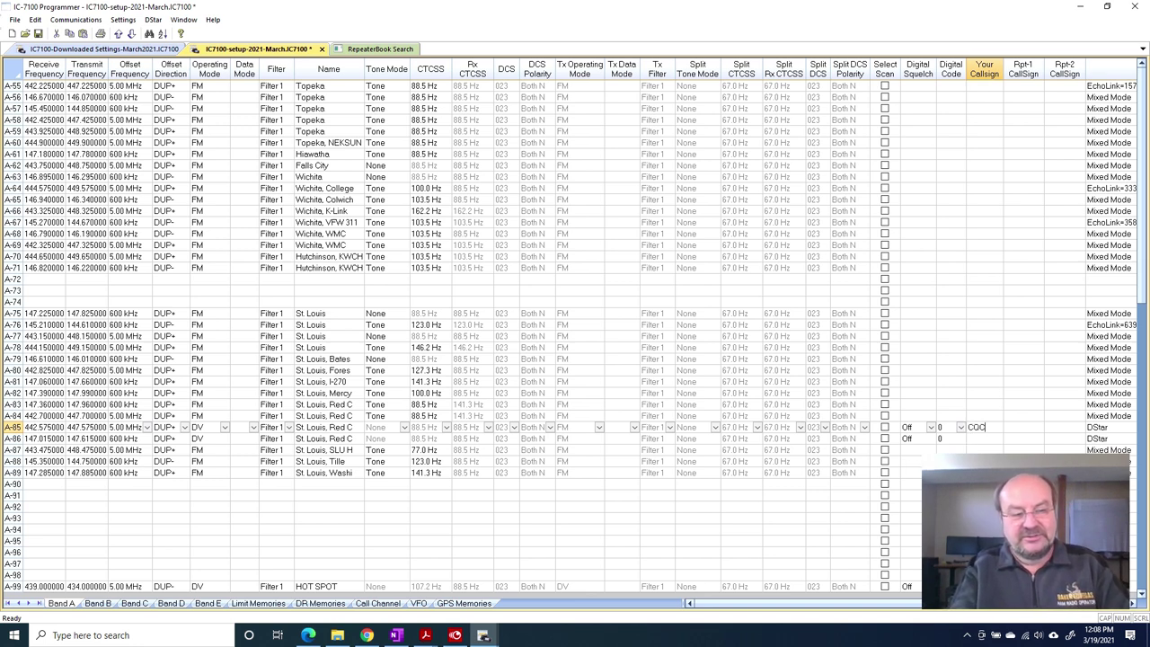
{"action": "type", "text": "CQCQCQ"}
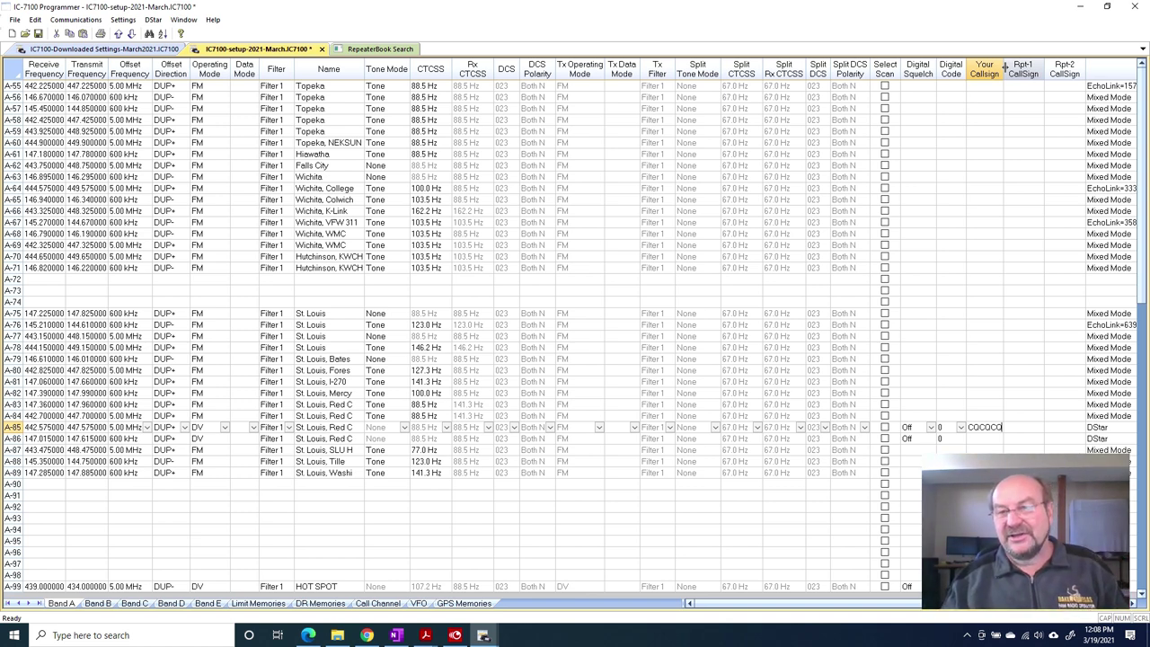
{"action": "left_click_drag", "start_coordinate": [1005, 66], "coordinate": [1009, 68]}
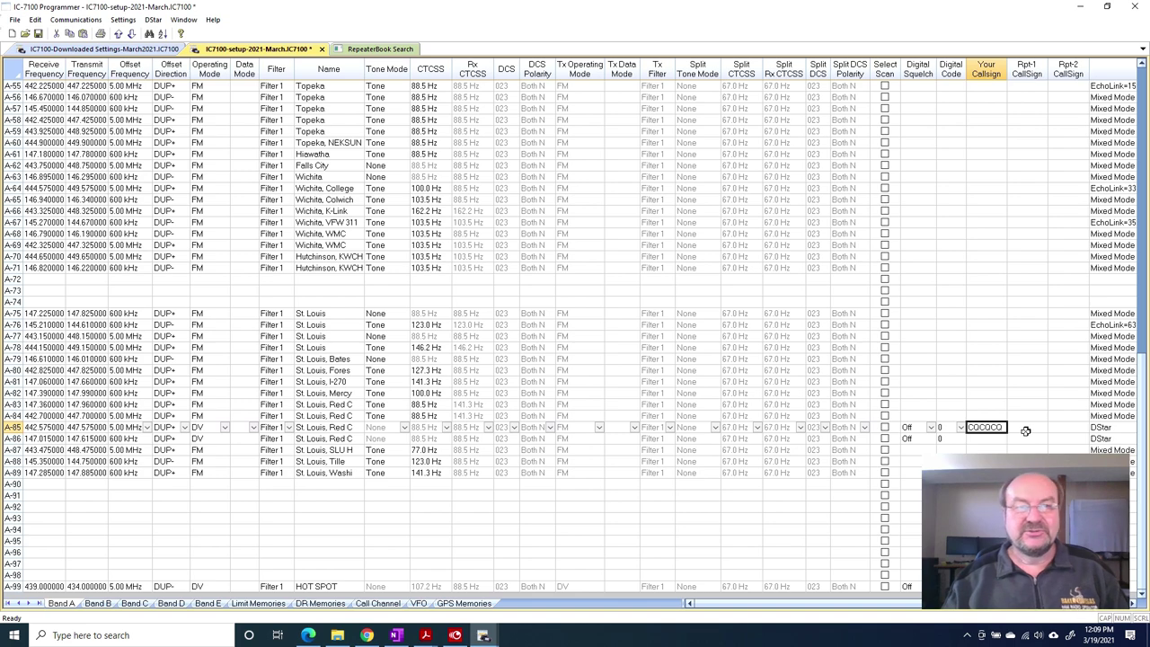
{"action": "left_click", "coordinate": [379, 49]}
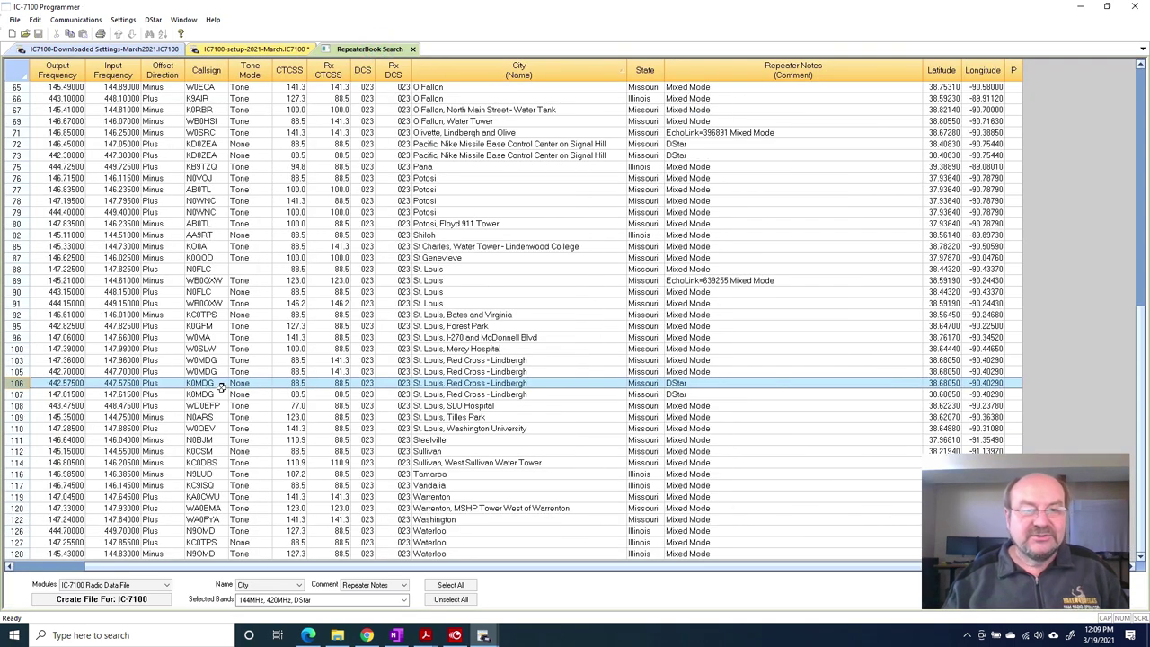
{"action": "left_click", "coordinate": [257, 50]}
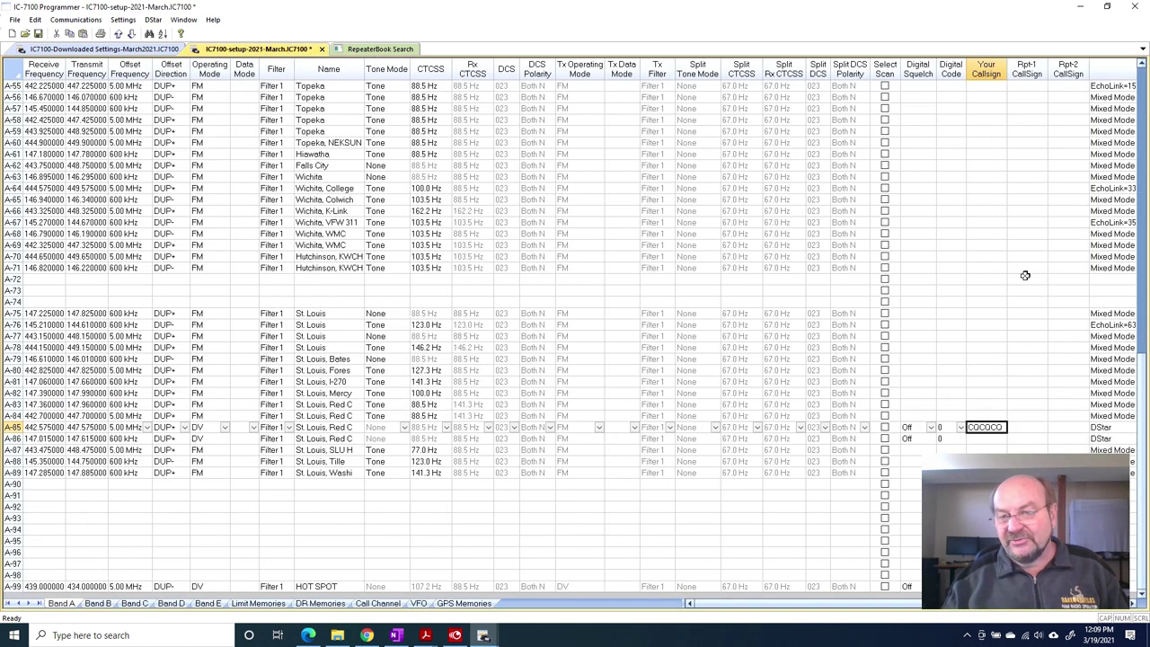
Set A-85's Rpt-1 CallSign to the repeater call with module B and Rpt-2 with gateway G.
{"action": "left_click", "coordinate": [1023, 430]}
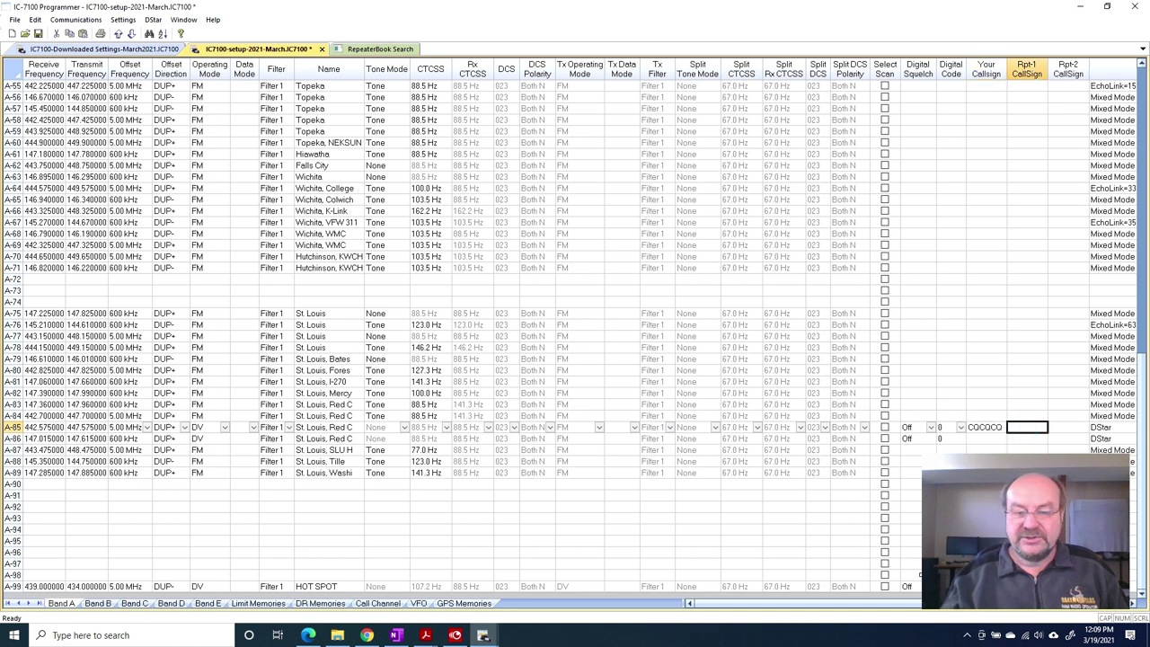
{"action": "type", "text": "K0MDG"}
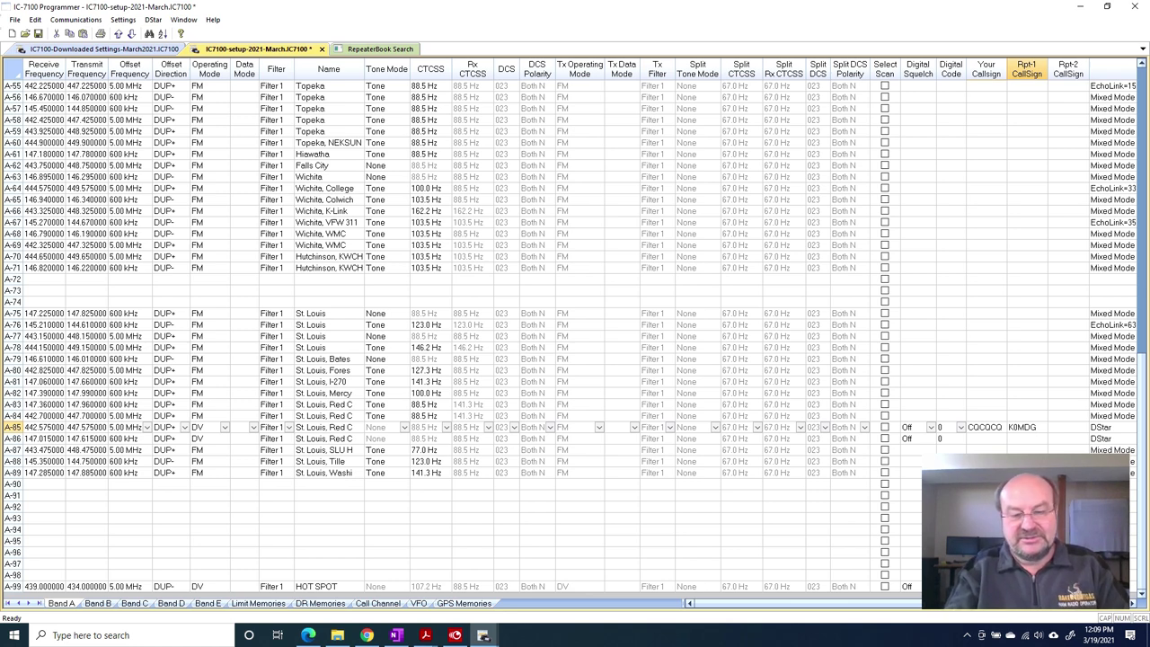
{"action": "type", "text": " B"}
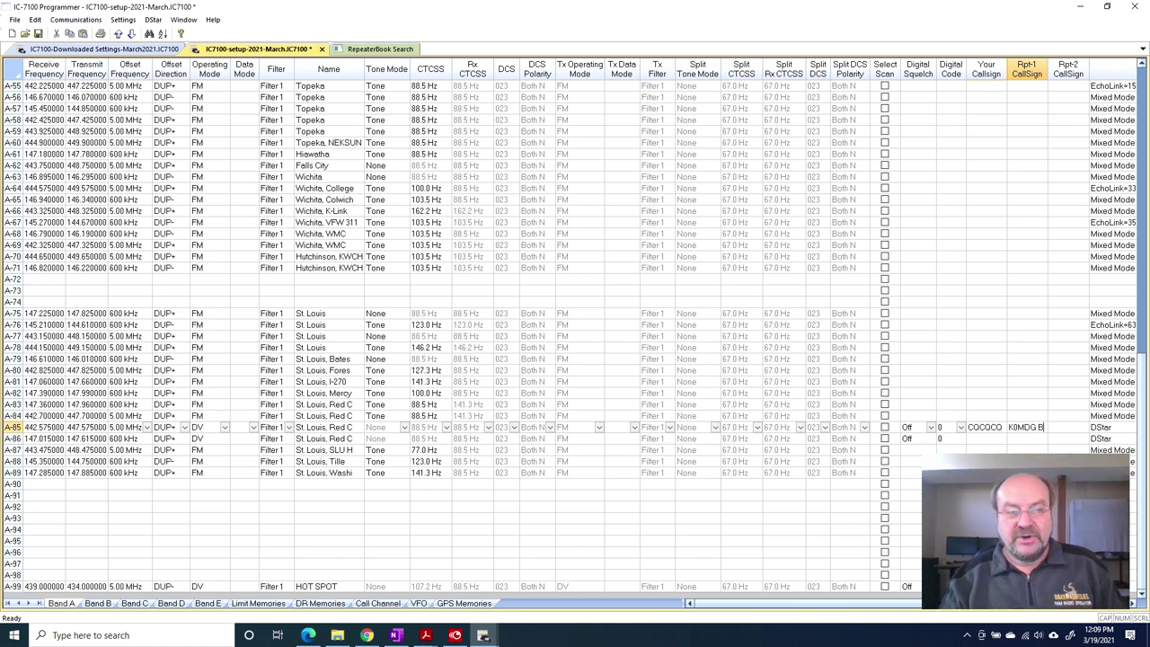
{"action": "left_click", "coordinate": [54, 428]}
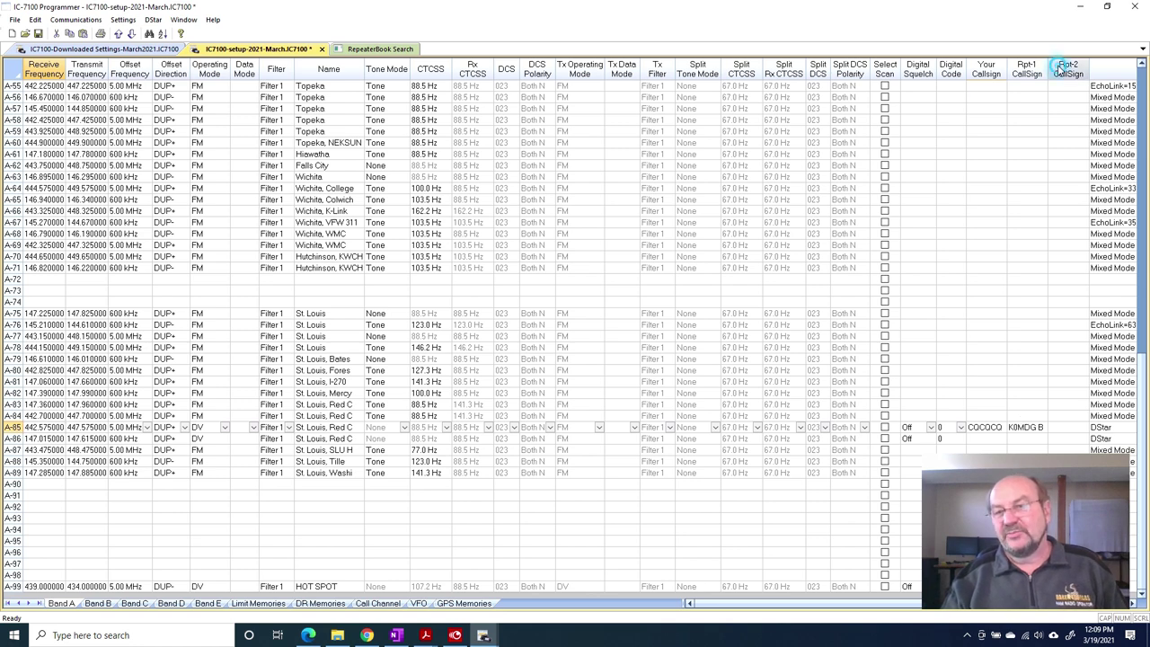
{"action": "left_click", "coordinate": [1063, 428]}
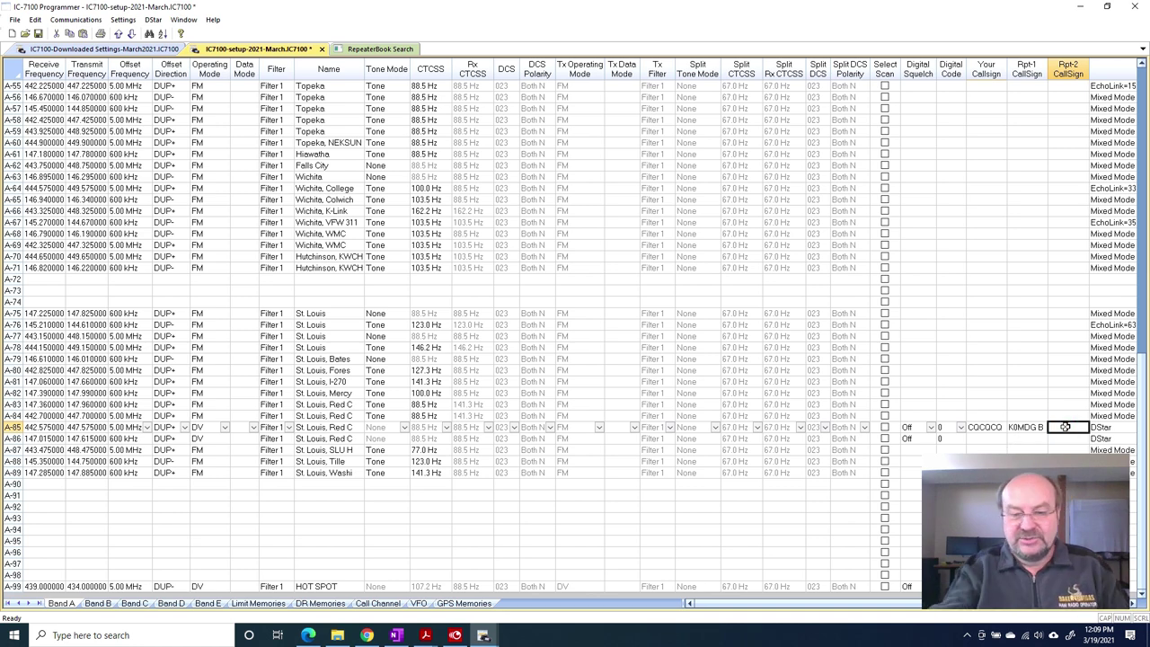
{"action": "type", "text": "K"}
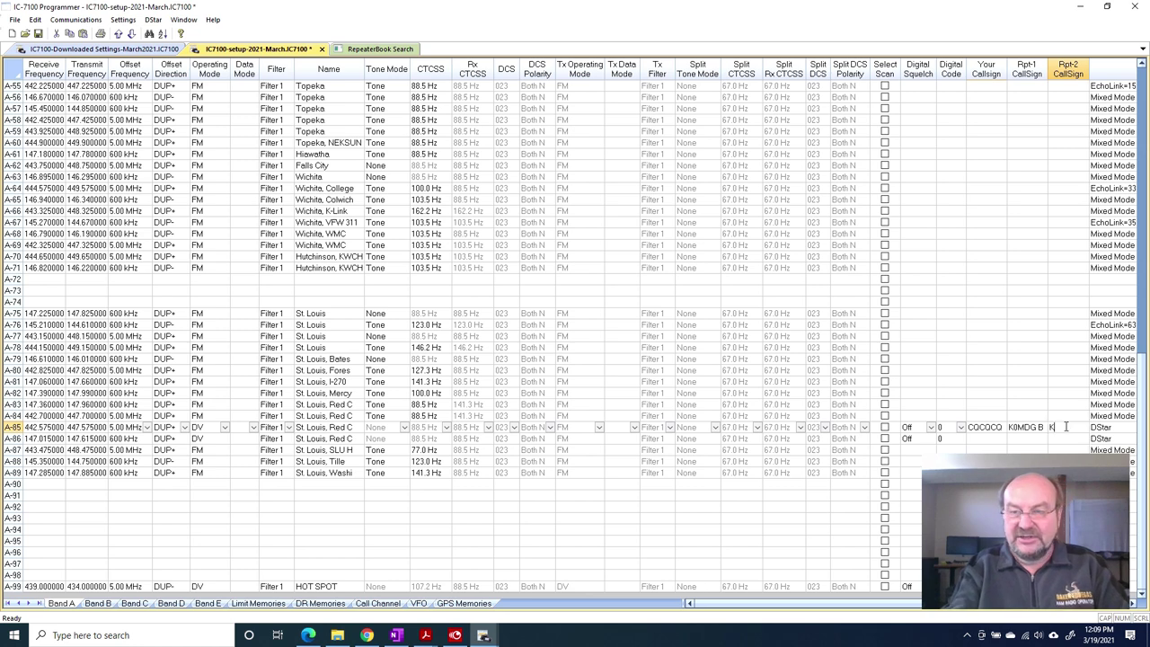
{"action": "type", "text": "0MDG G"}
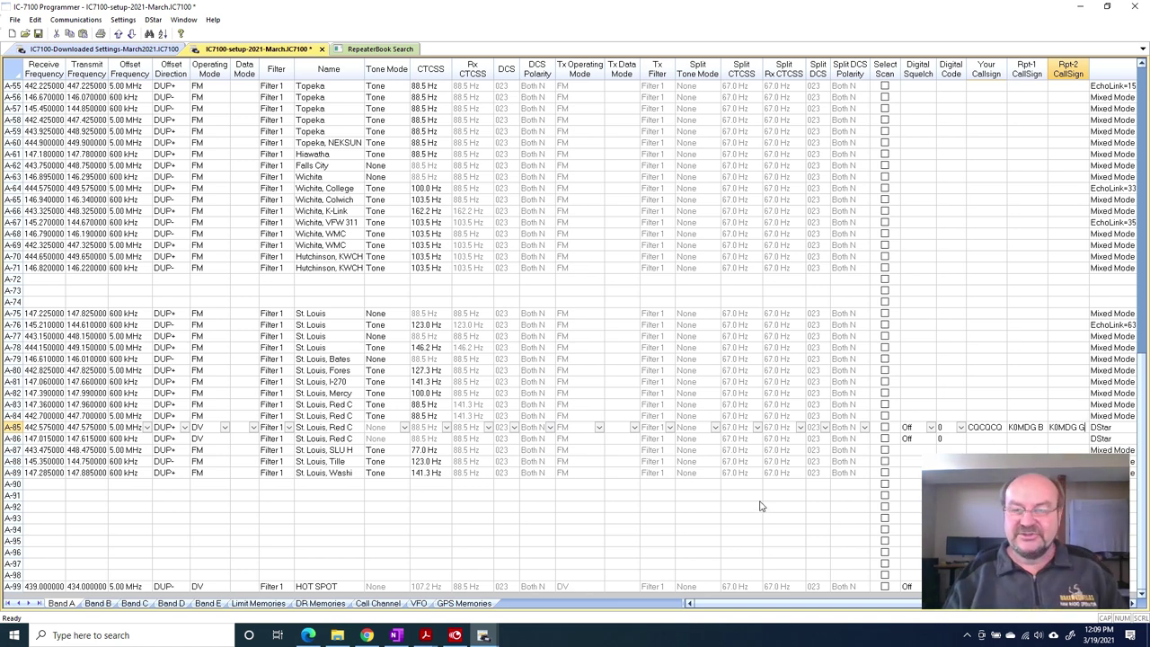
{"action": "left_click", "coordinate": [31, 486]}
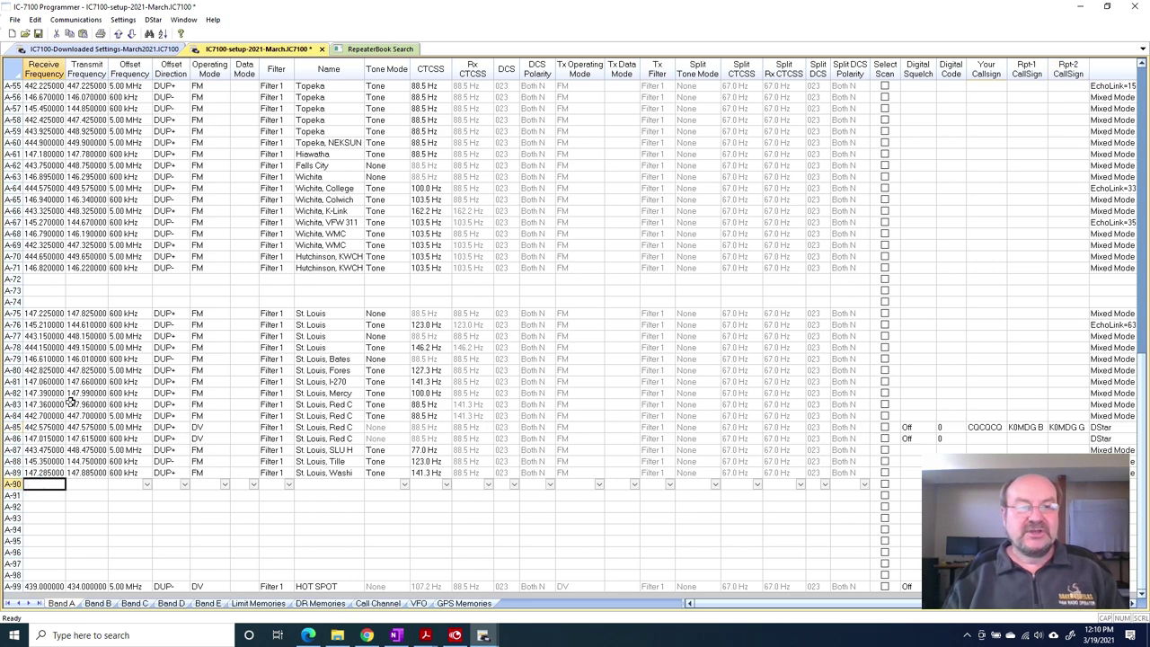
{"action": "scroll", "coordinate": [73, 378], "scroll_direction": "up", "scroll_amount": 2}
{"action": "scroll", "coordinate": [73, 377], "scroll_direction": "down", "scroll_amount": 1}
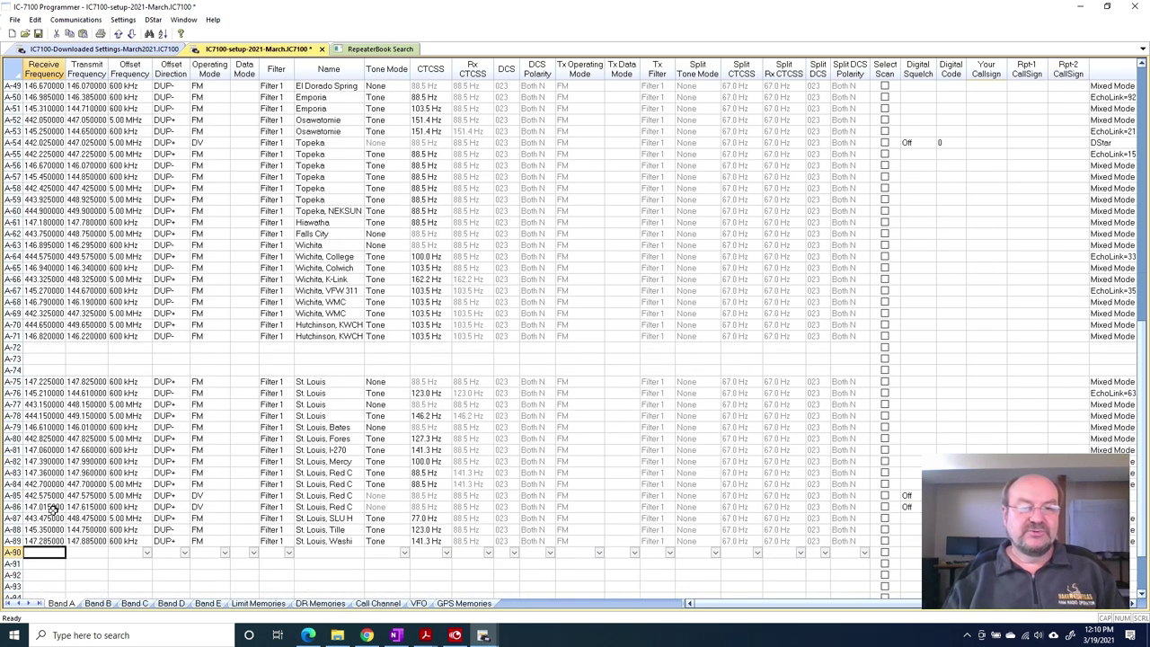
{"action": "left_click", "coordinate": [373, 51]}
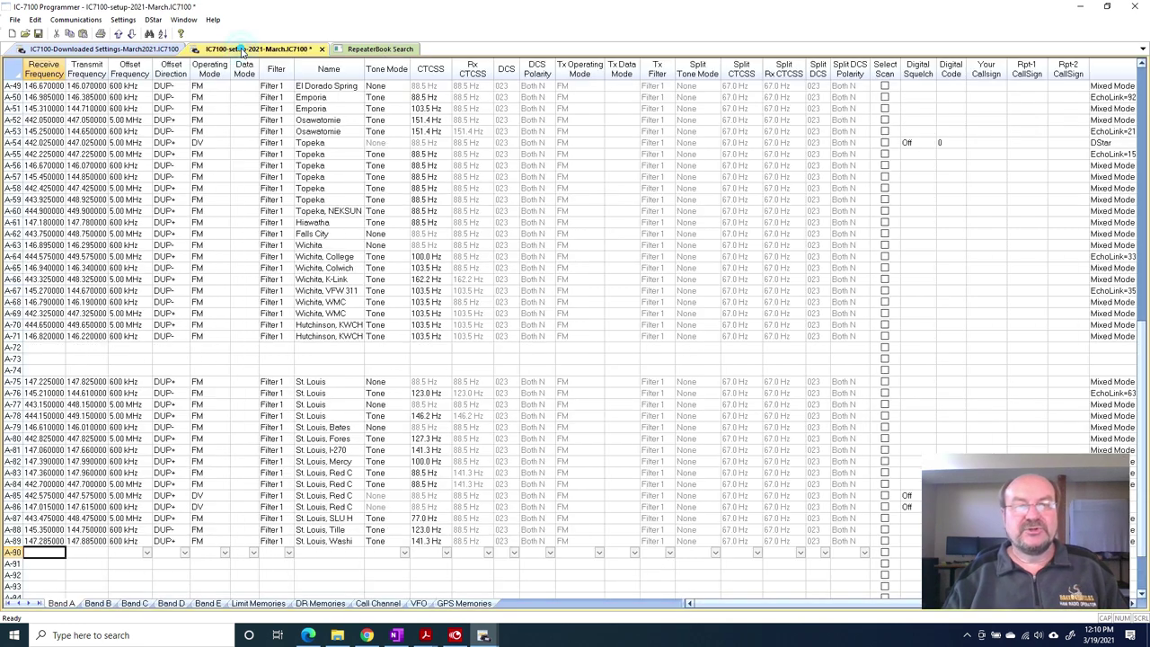
{"action": "left_click", "coordinate": [242, 51]}
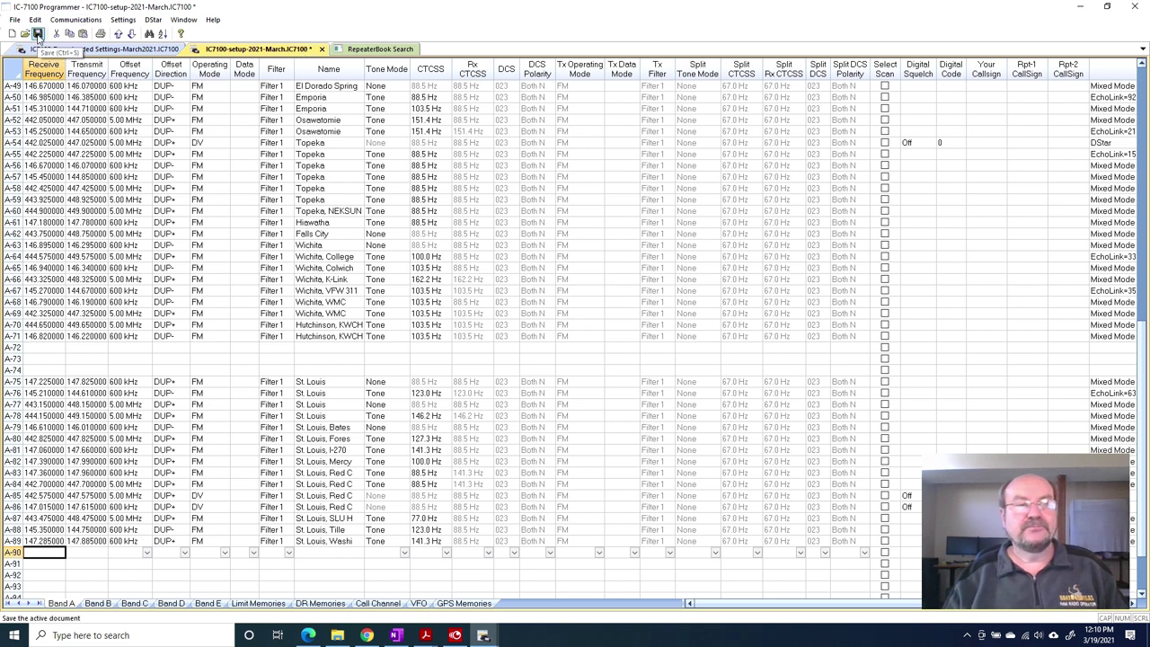
Save the IC7100-setup-2021-March channel file and bring up the Communications menu.
{"action": "left_click", "coordinate": [38, 34]}
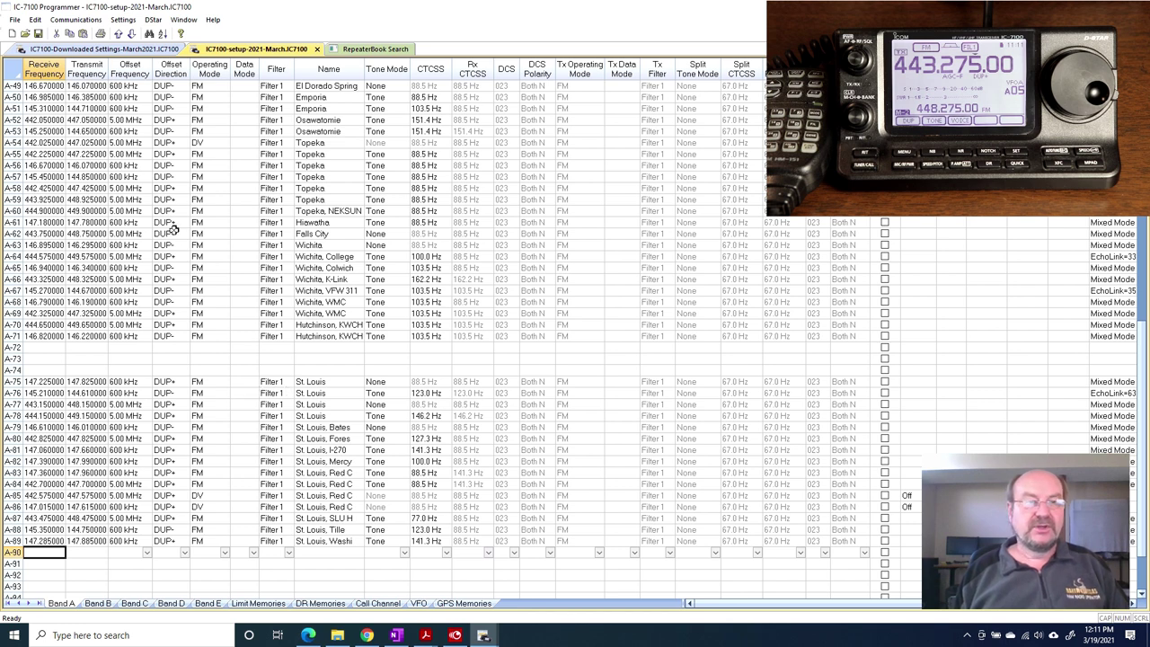
{"action": "left_click", "coordinate": [75, 20]}
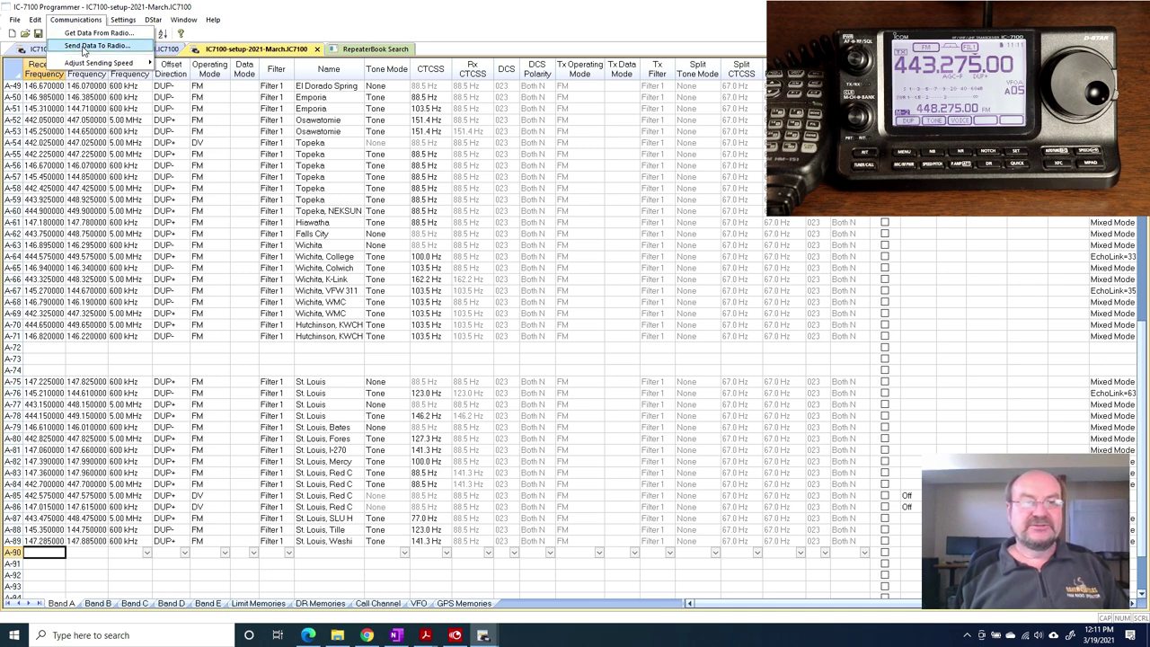
Choose Communications > Send Data To Radio and begin transferring the channels to the IC-7100.
{"action": "left_click", "coordinate": [82, 45]}
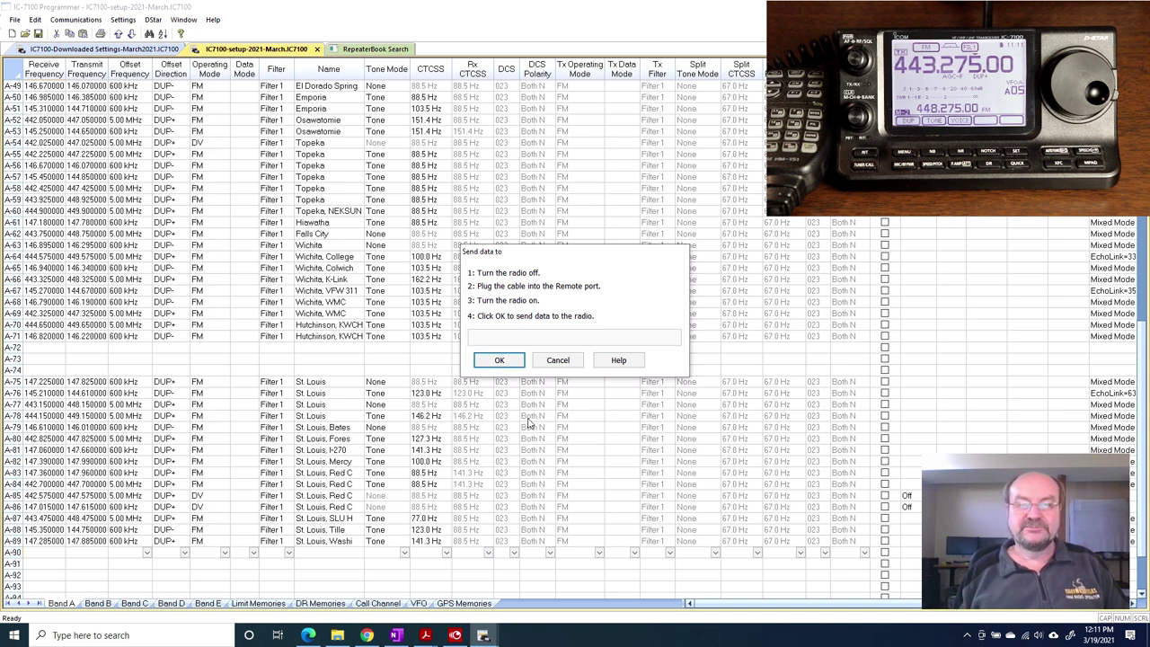
{"action": "left_click", "coordinate": [501, 361]}
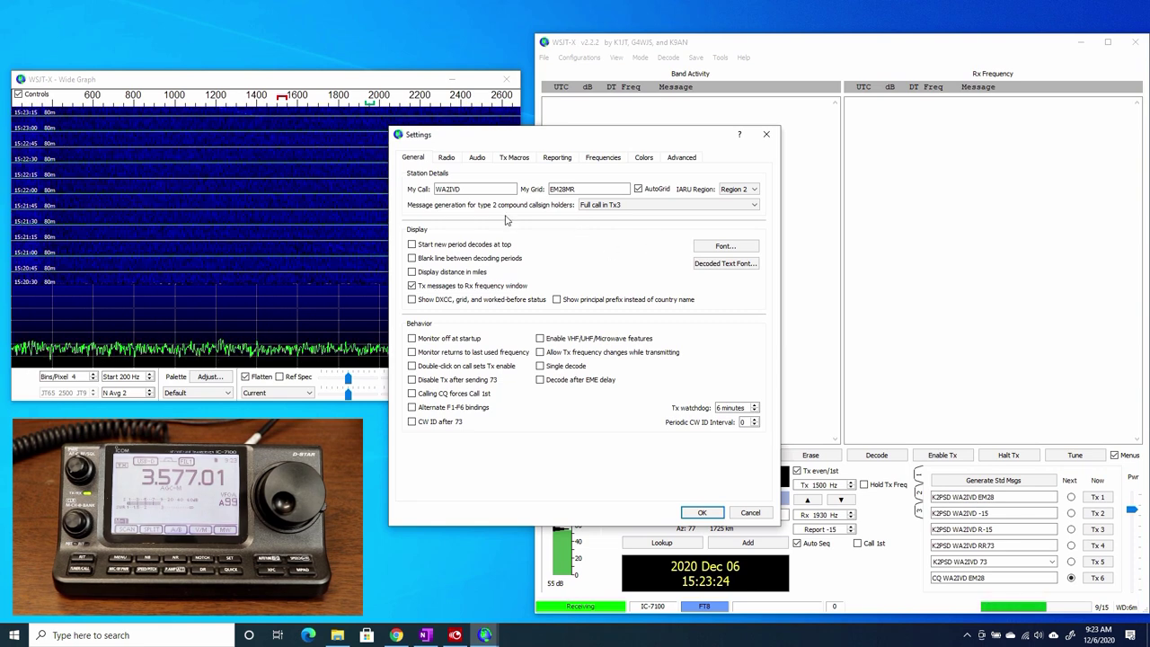
On WSJT-X's Radio settings, keep COM3 as the IC-7100's CAT serial port.
{"action": "left_click", "coordinate": [446, 158]}
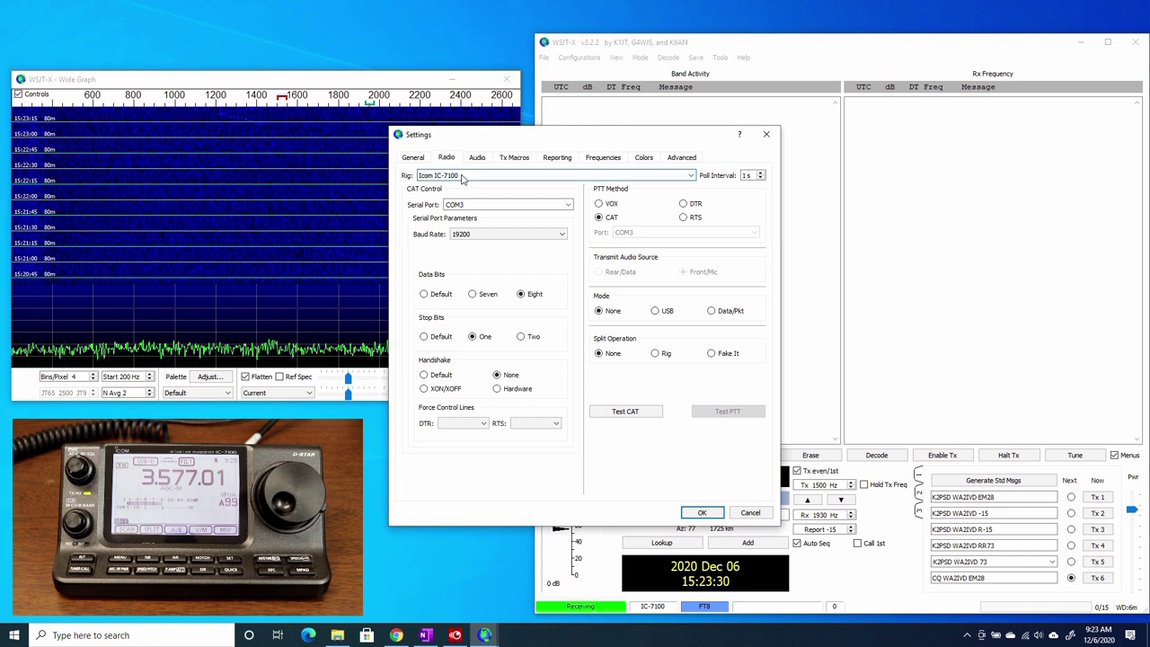
{"action": "left_click", "coordinate": [568, 205]}
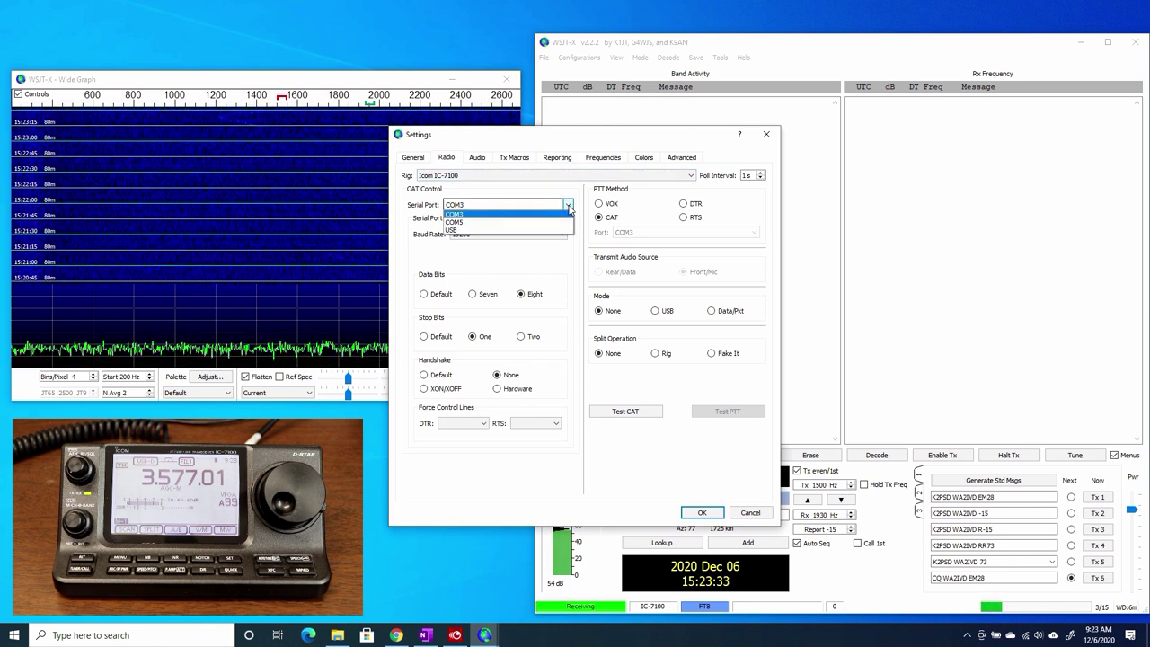
{"action": "left_click", "coordinate": [493, 215]}
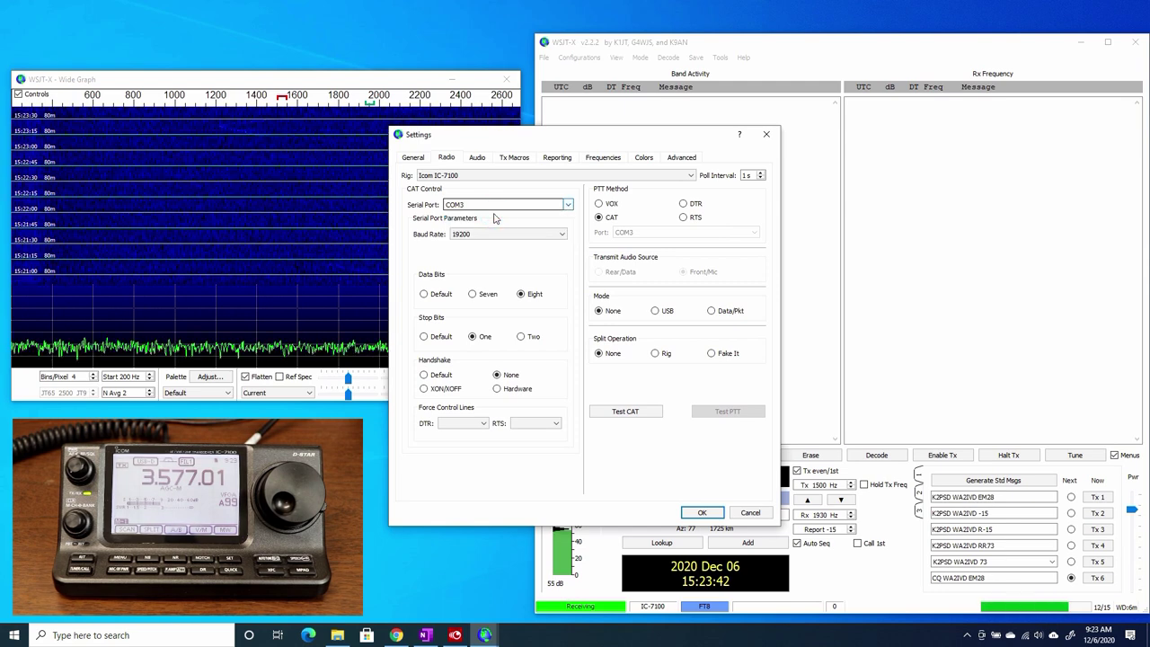